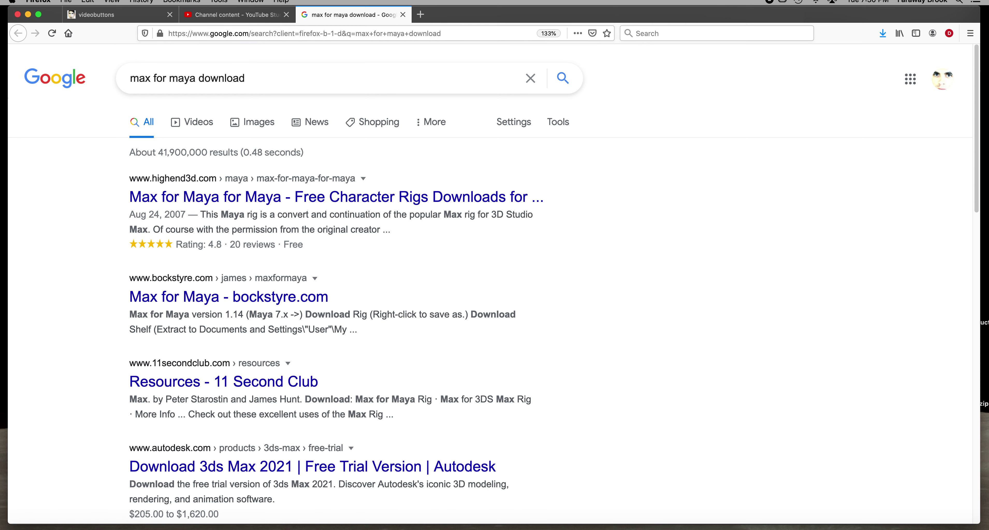
- Switch to Maya and examine the Max rig's shoulder, elbow, torso and spine controls along with the facial controls
{"action": "left_click", "coordinate": [253, 528]}
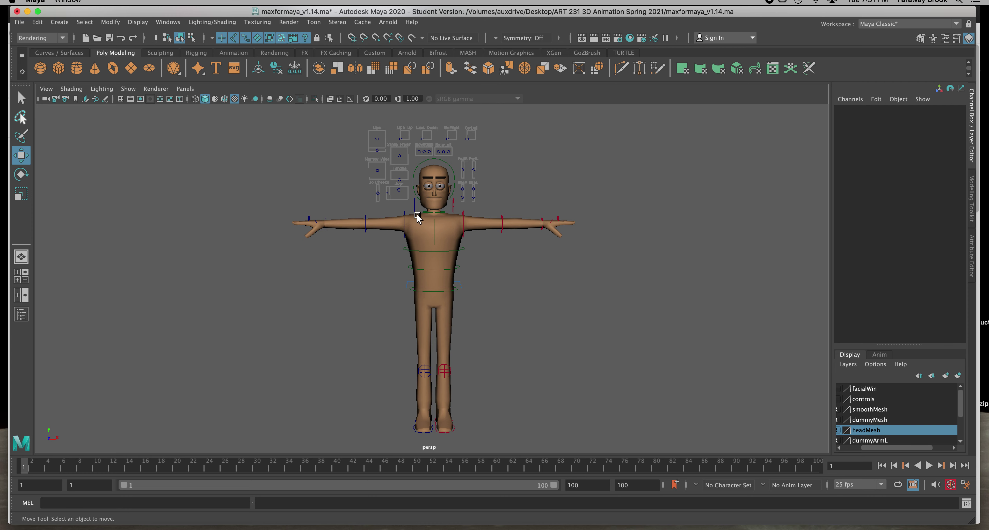
{"action": "left_click", "coordinate": [407, 221]}
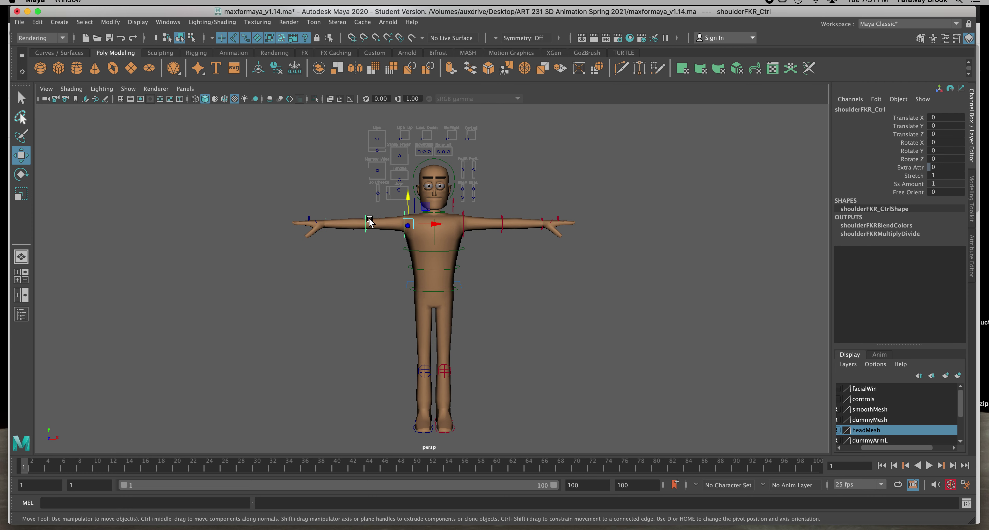
{"action": "left_click", "coordinate": [503, 224]}
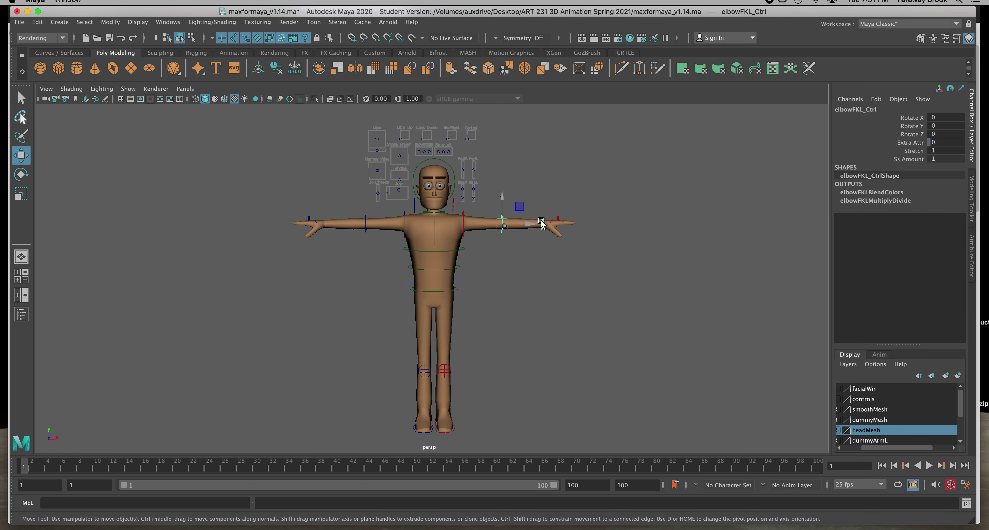
{"action": "left_click", "coordinate": [445, 250]}
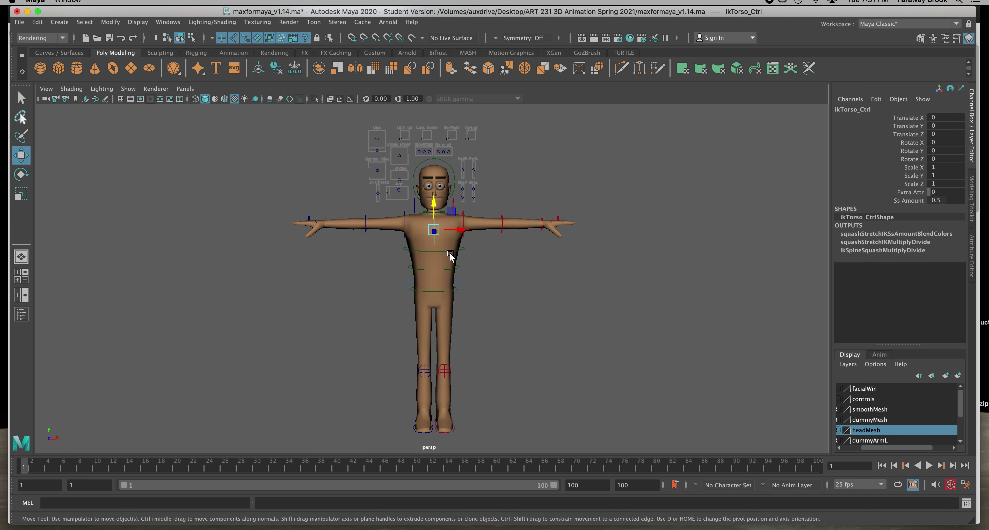
{"action": "left_click", "coordinate": [515, 271]}
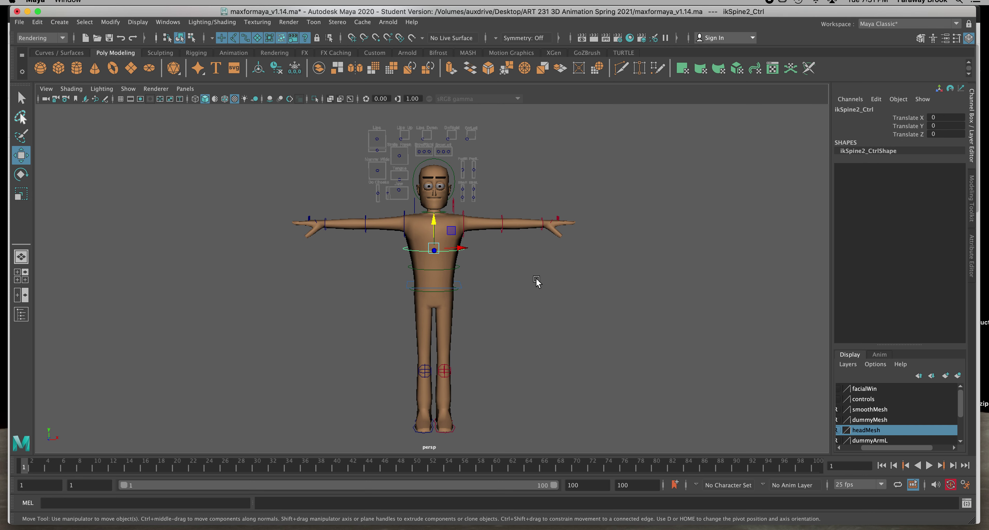
{"action": "left_click", "coordinate": [463, 222]}
{"action": "scroll", "coordinate": [526, 262], "scroll_direction": "up", "scroll_amount": 5}
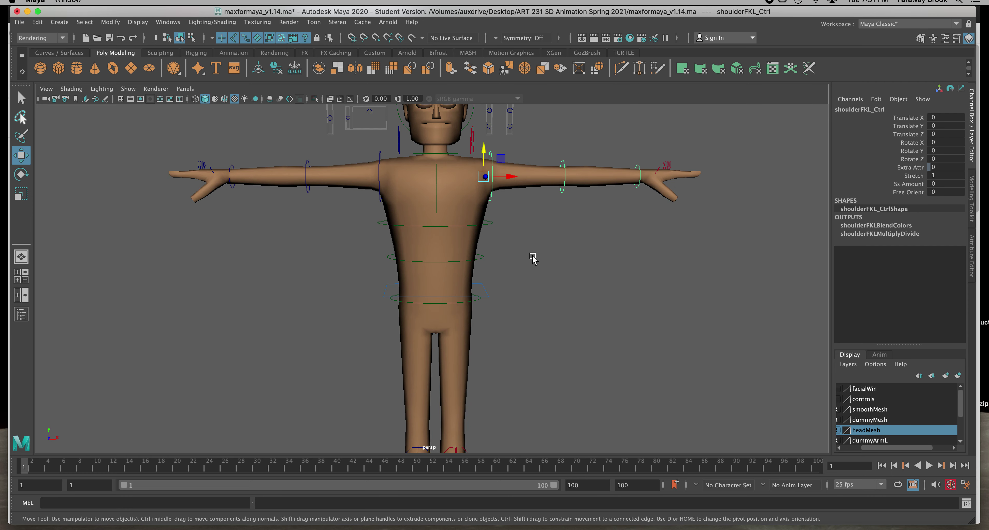
{"action": "scroll", "coordinate": [532, 258], "scroll_direction": "down", "scroll_amount": 5}
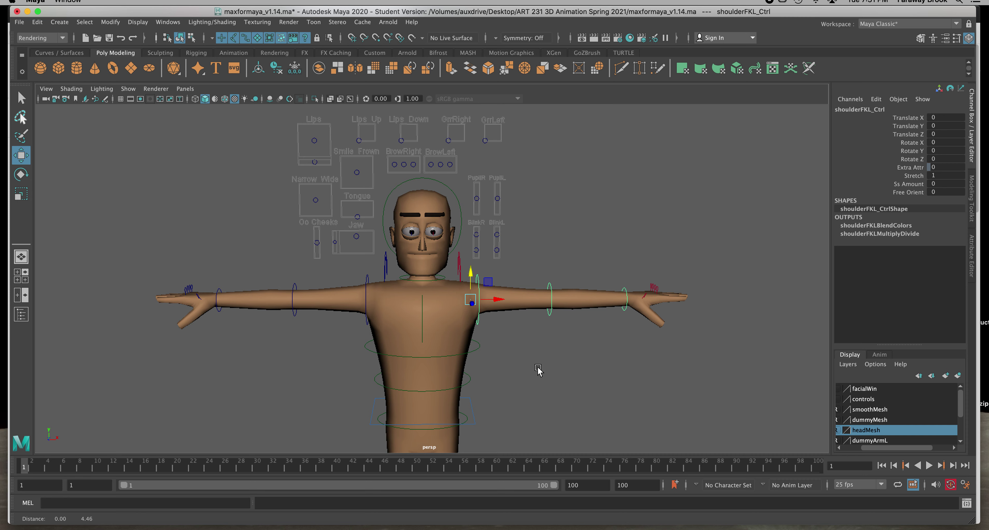
{"action": "middle_click_drag", "start_coordinate": [537, 369], "coordinate": [536, 382], "text": "alt"}
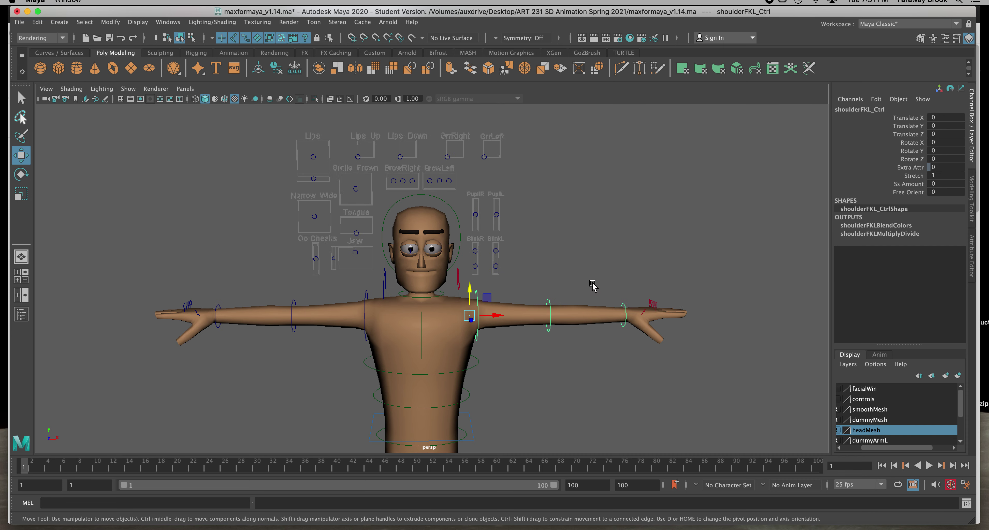
{"action": "scroll", "coordinate": [546, 312], "scroll_direction": "down", "scroll_amount": 2}
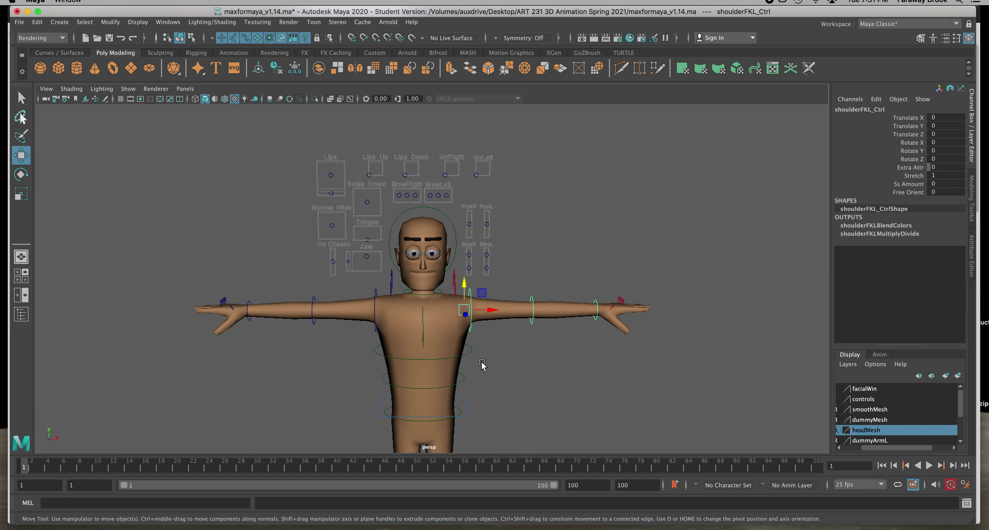
- Set Arm Left IKFK and Arm Right IKFK to 1 on the root control at the hips
{"action": "left_click", "coordinate": [467, 405]}
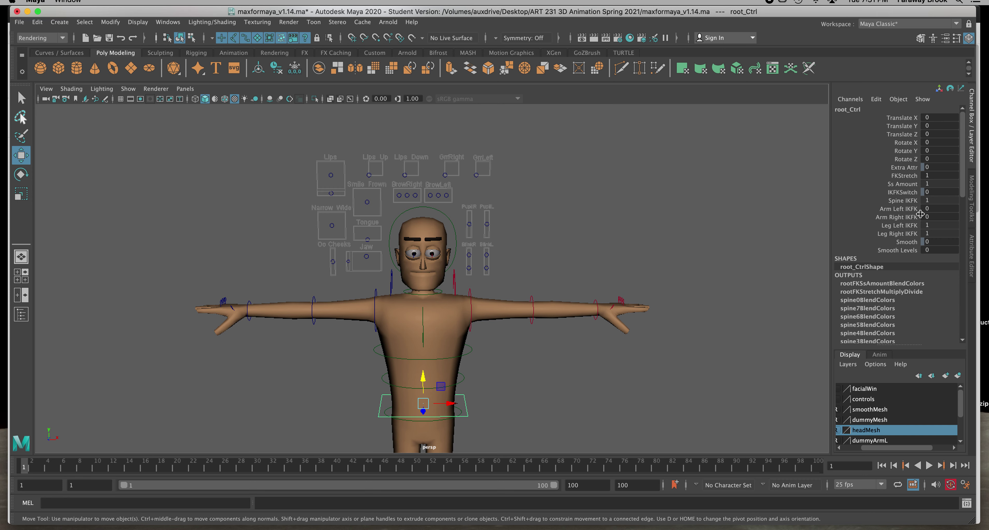
{"action": "double_click", "coordinate": [935, 208]}
{"action": "double_click", "coordinate": [936, 217]}
{"action": "type", "text": "1"}
{"action": "key", "text": "Return"}
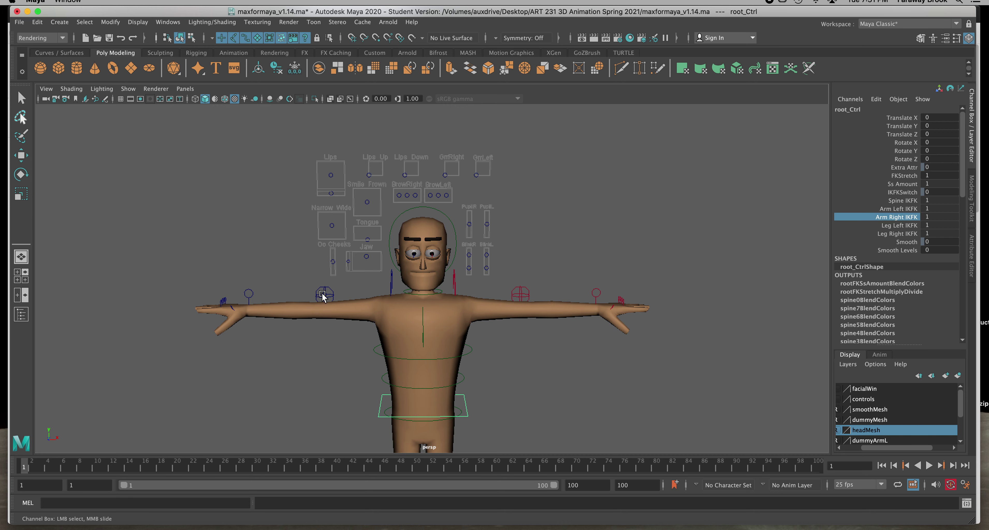
- Lower the left arm to the body's side with its IK control, about X 59, Y -55, Z -7.5, and rotate the hand downward
{"action": "left_click", "coordinate": [593, 294]}
{"action": "key", "text": "w"}
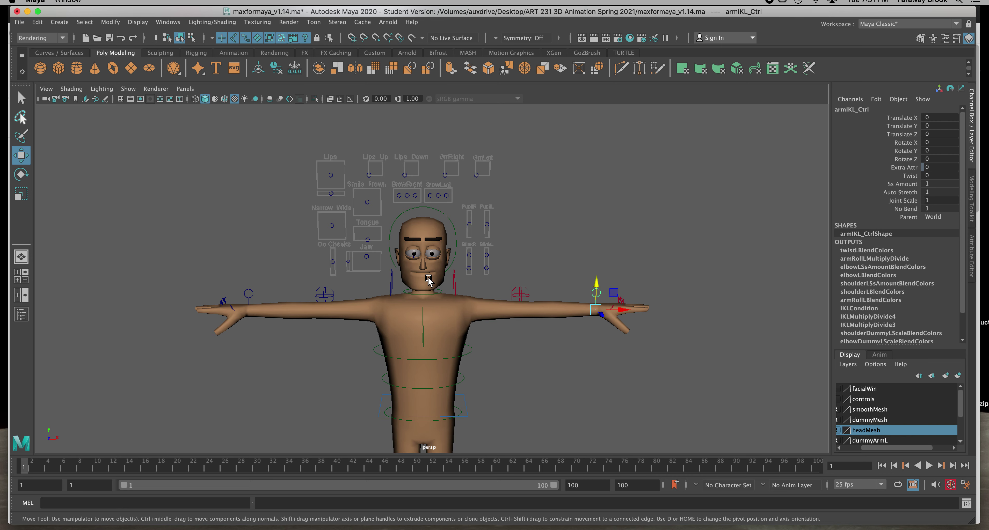
{"action": "left_click", "coordinate": [249, 293]}
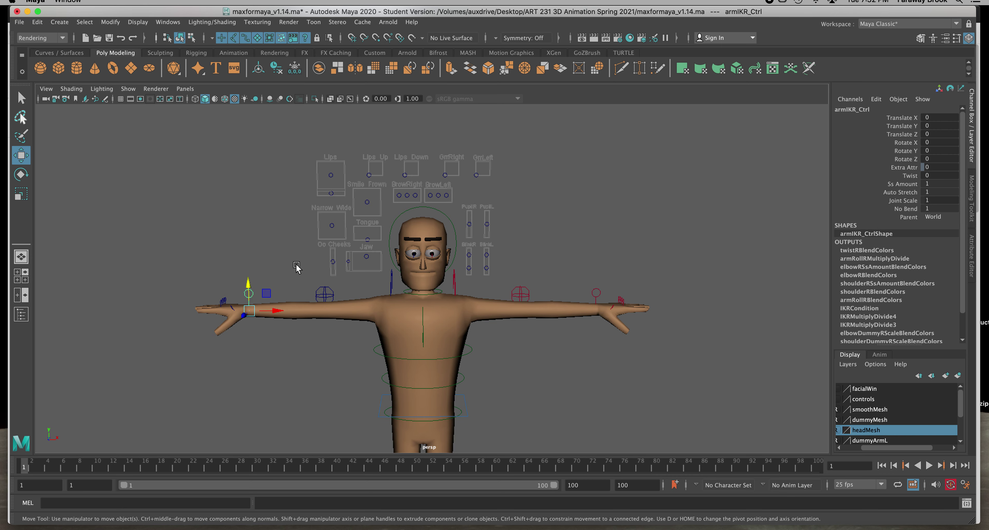
{"action": "scroll", "coordinate": [551, 323], "scroll_direction": "down", "scroll_amount": 3}
{"action": "middle_click_drag", "start_coordinate": [547, 322], "coordinate": [588, 209], "text": "alt"}
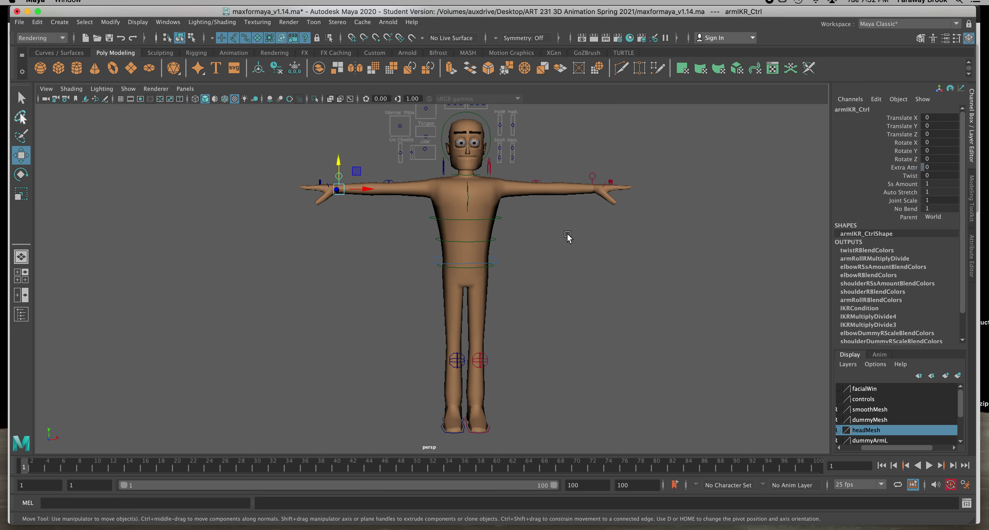
{"action": "left_click", "coordinate": [593, 181]}
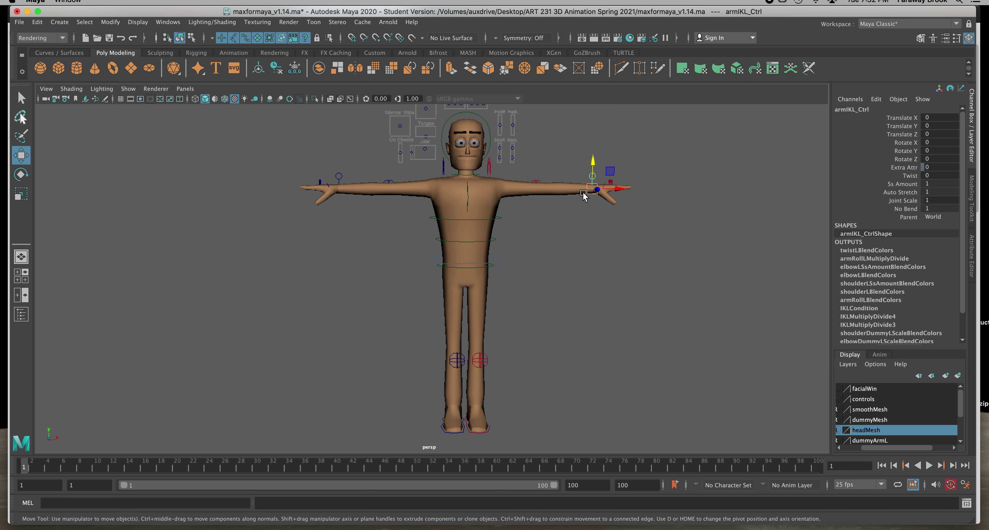
{"action": "left_click_drag", "start_coordinate": [590, 190], "coordinate": [499, 280]}
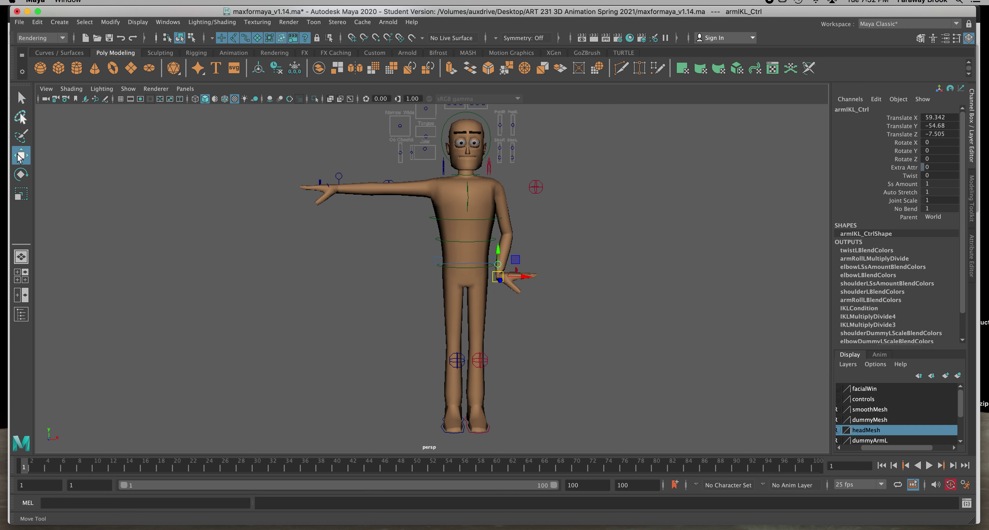
{"action": "left_click", "coordinate": [21, 175]}
{"action": "left_click_drag", "start_coordinate": [519, 262], "coordinate": [519, 307]}
- Lower the right arm beside the body with its IK control and reposition the left hand to about X 54.8, Y -58.5, Z -8.2
{"action": "left_click", "coordinate": [340, 187]}
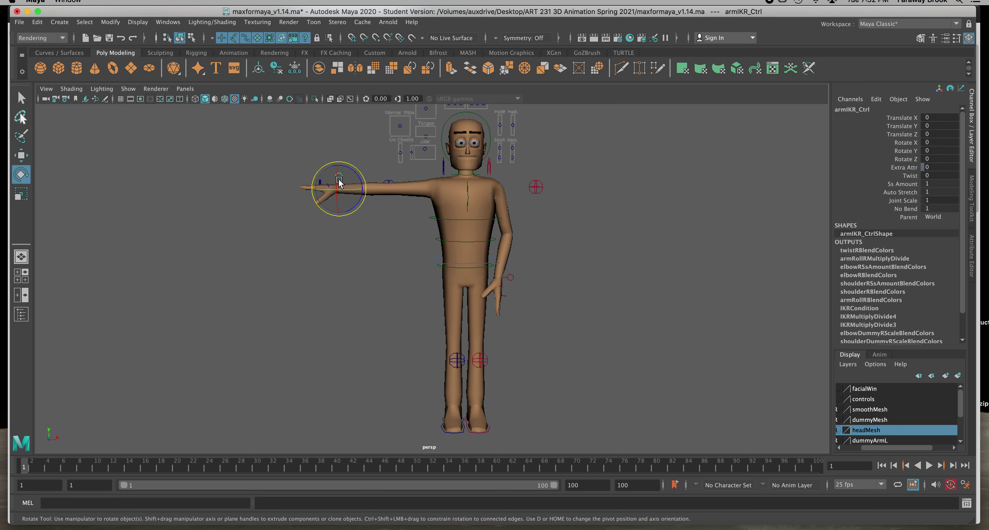
{"action": "left_click_drag", "start_coordinate": [328, 163], "coordinate": [436, 288]}
{"action": "left_click", "coordinate": [23, 157]}
{"action": "left_click", "coordinate": [513, 281]}
{"action": "left_click_drag", "start_coordinate": [502, 278], "coordinate": [508, 283]}
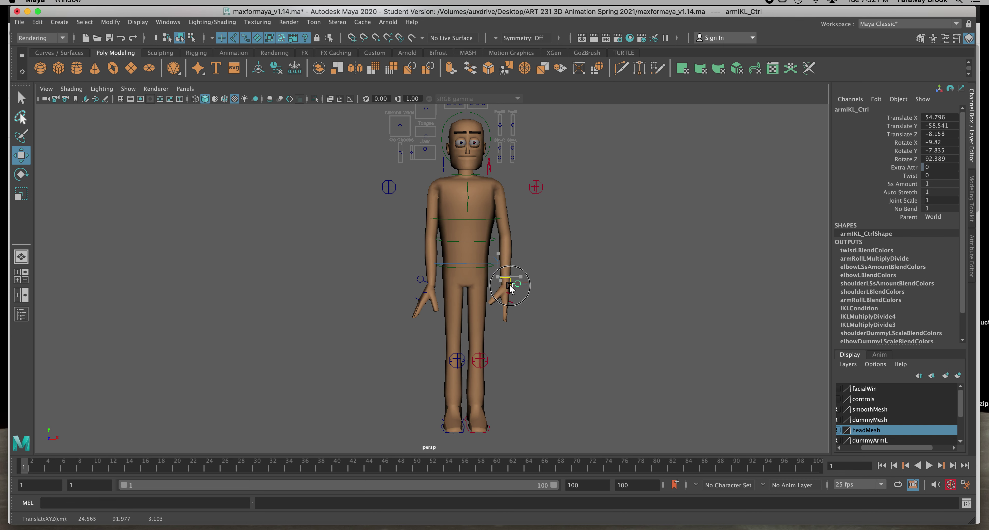
- Rotate the right arm IK control to about X -8.7, Y -9.3, Z 96.9 so the hand points straight down
{"action": "left_click", "coordinate": [422, 279]}
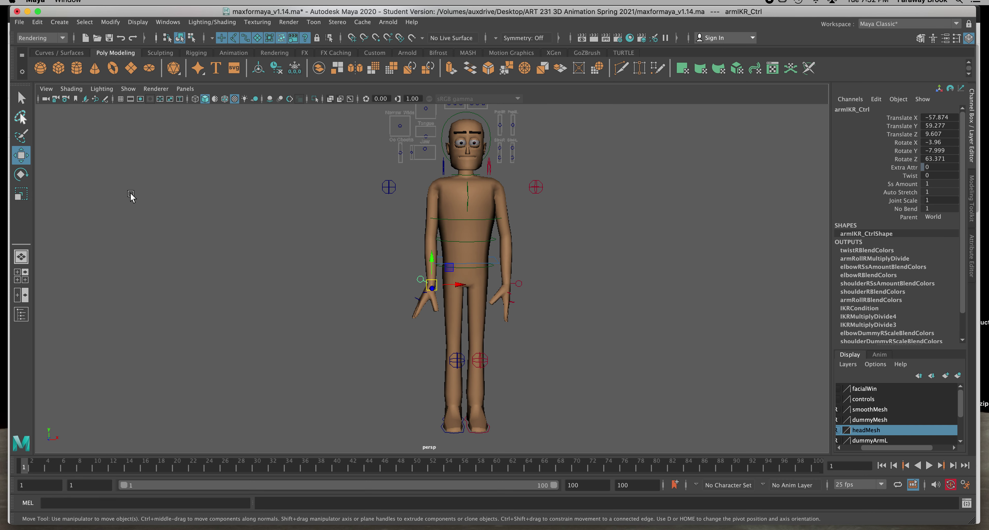
{"action": "left_click", "coordinate": [20, 175]}
{"action": "left_click_drag", "start_coordinate": [419, 263], "coordinate": [414, 277]}
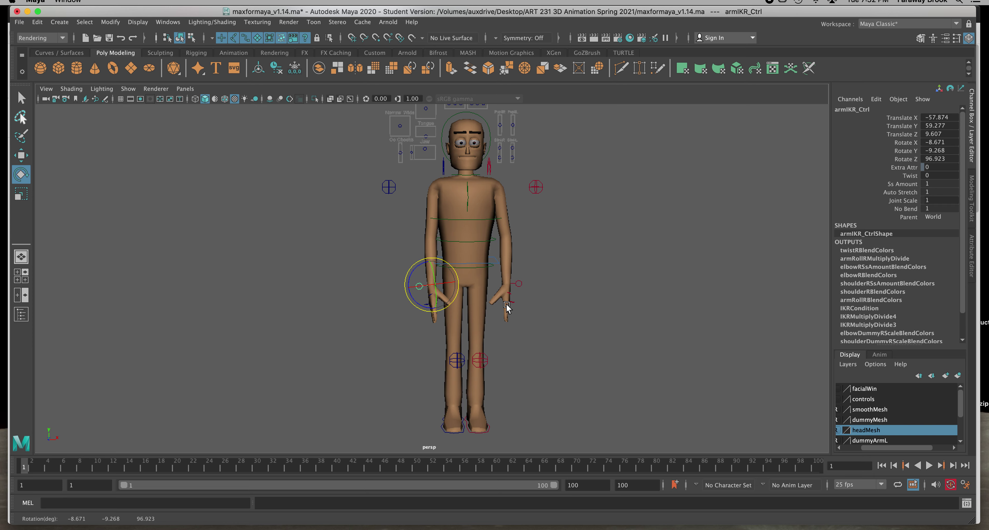
- Select the left hand's finger controls, without the thumb, and rotate them together to curl the fingers slightly inward
{"action": "scroll", "coordinate": [538, 303], "scroll_direction": "up", "scroll_amount": 5}
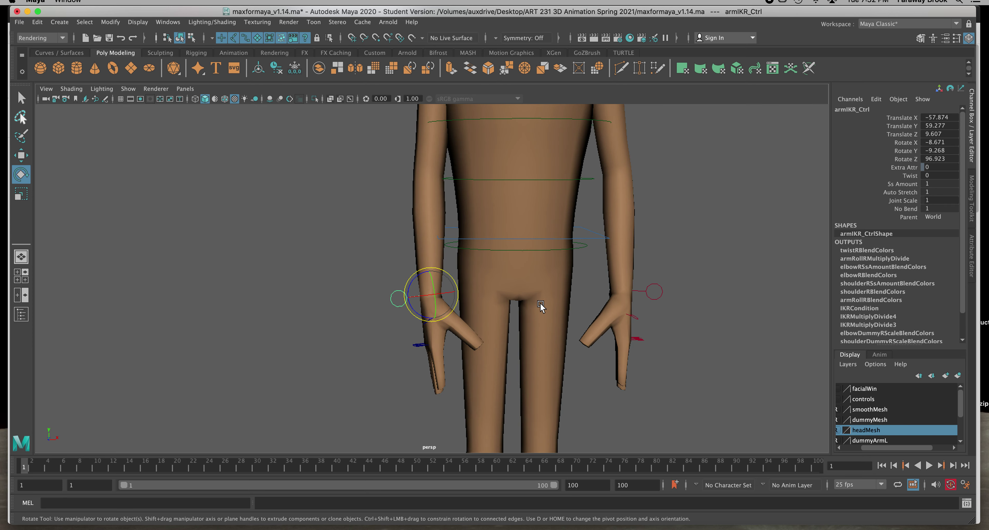
{"action": "scroll", "coordinate": [540, 305], "scroll_direction": "down", "scroll_amount": 2}
{"action": "left_click_drag", "start_coordinate": [613, 348], "coordinate": [591, 335], "text": "alt"}
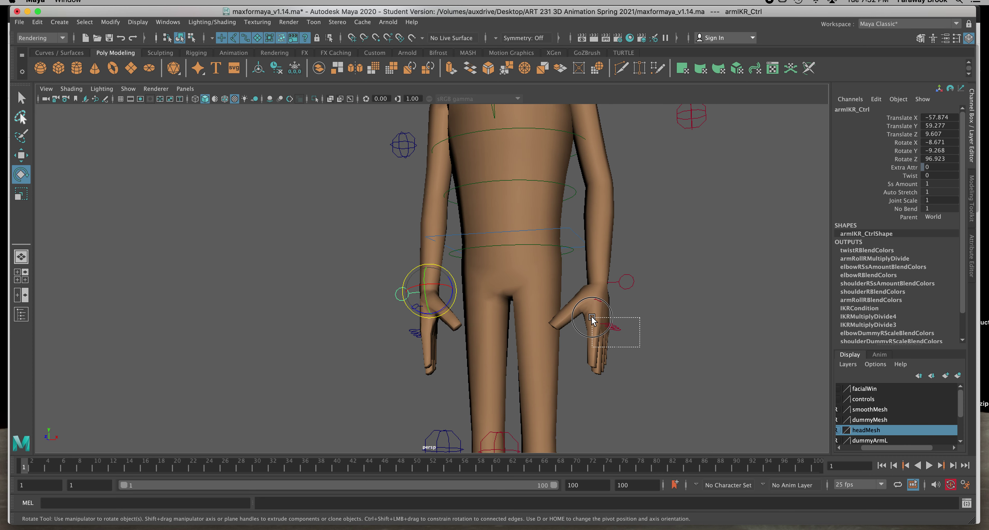
{"action": "left_click", "coordinate": [613, 336]}
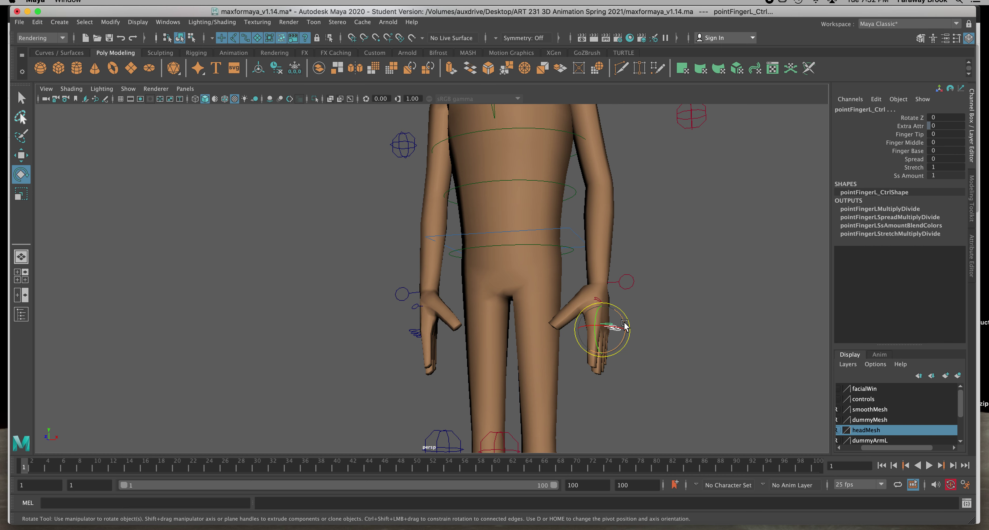
{"action": "left_click_drag", "start_coordinate": [624, 327], "coordinate": [691, 359], "text": "alt"}
{"action": "left_click", "coordinate": [628, 331]}
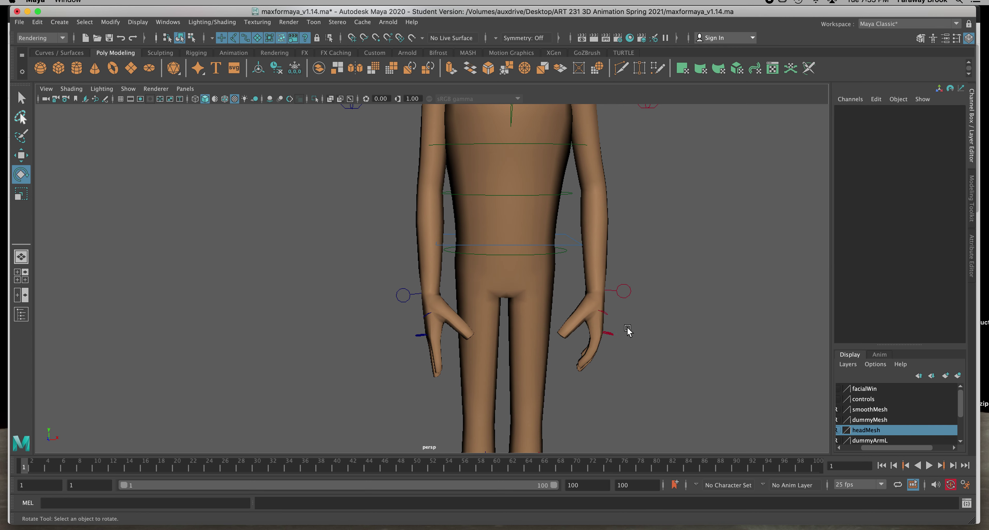
- Rotate the left thumb control to about 15.4 degrees in Z
{"action": "left_click", "coordinate": [603, 315]}
{"action": "left_click_drag", "start_coordinate": [578, 295], "coordinate": [611, 292]}
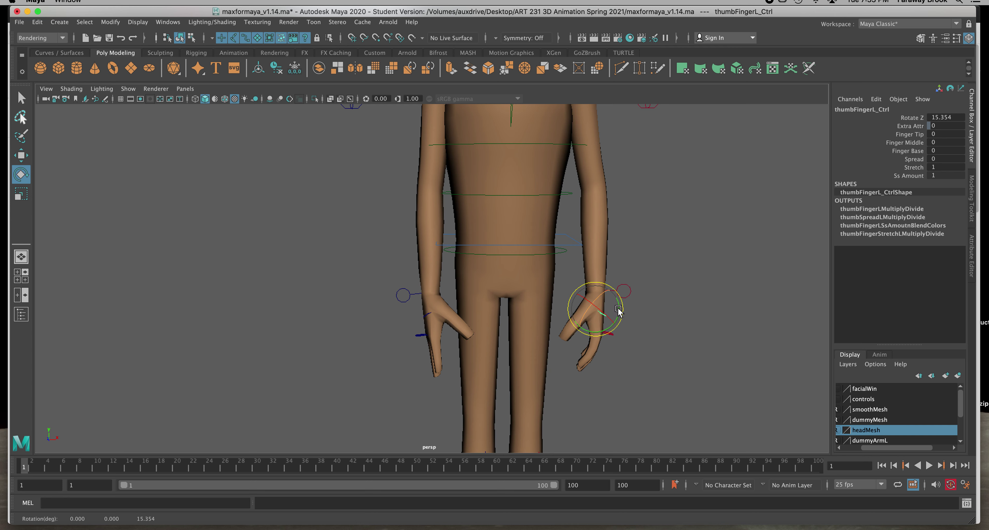
{"action": "left_click", "coordinate": [651, 346]}
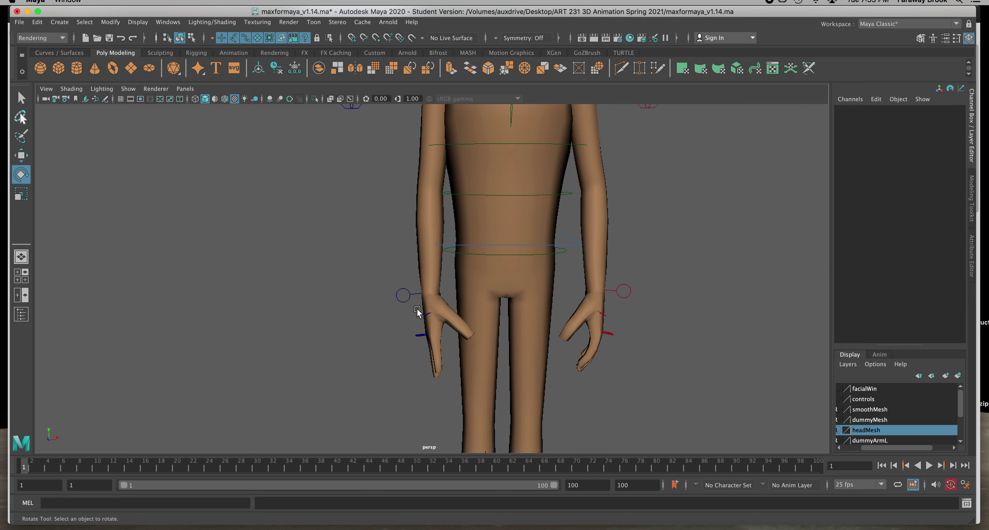
- Curl the right hand's fingers by rotating their controls together to about 11.3 degrees in Z
{"action": "left_click", "coordinate": [419, 335]}
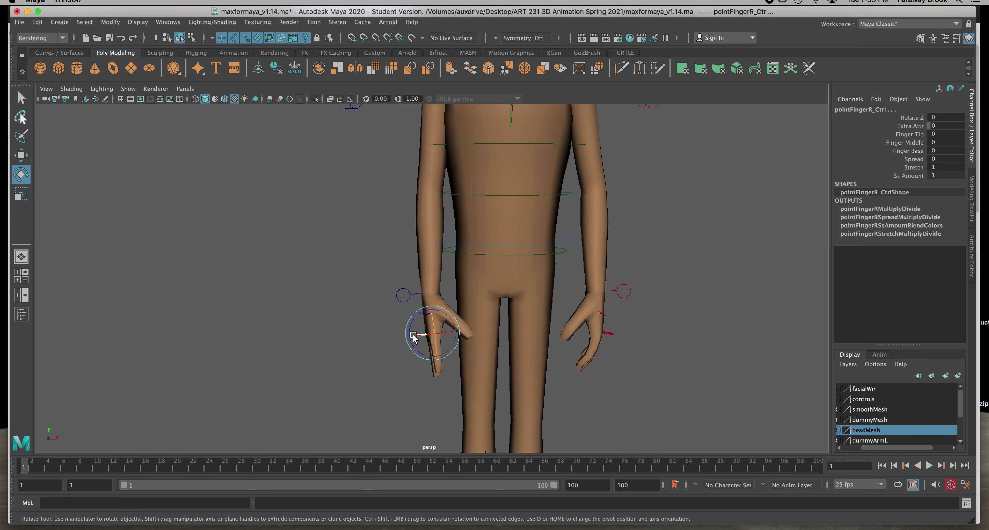
{"action": "left_click_drag", "start_coordinate": [412, 324], "coordinate": [412, 329]}
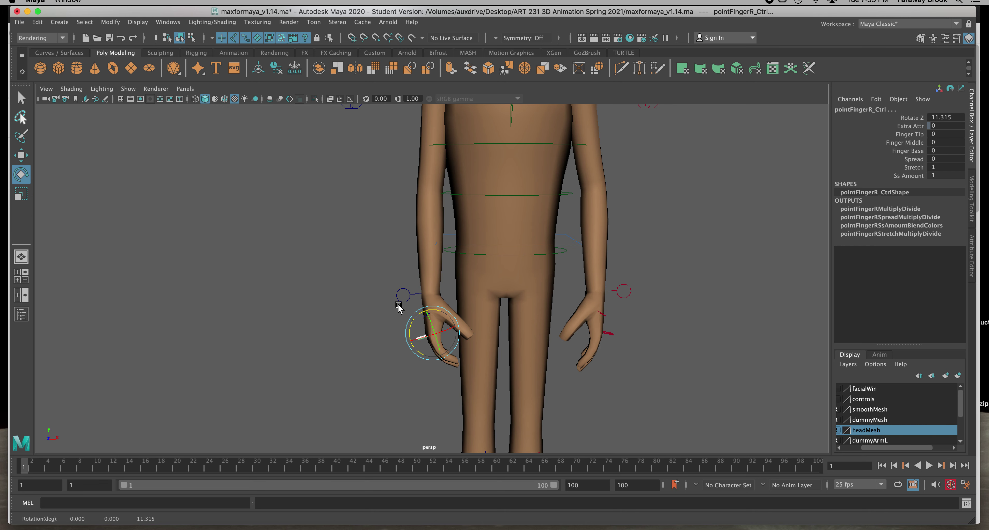
{"action": "scroll", "coordinate": [446, 306], "scroll_direction": "up", "scroll_amount": 3}
{"action": "left_click", "coordinate": [455, 289]}
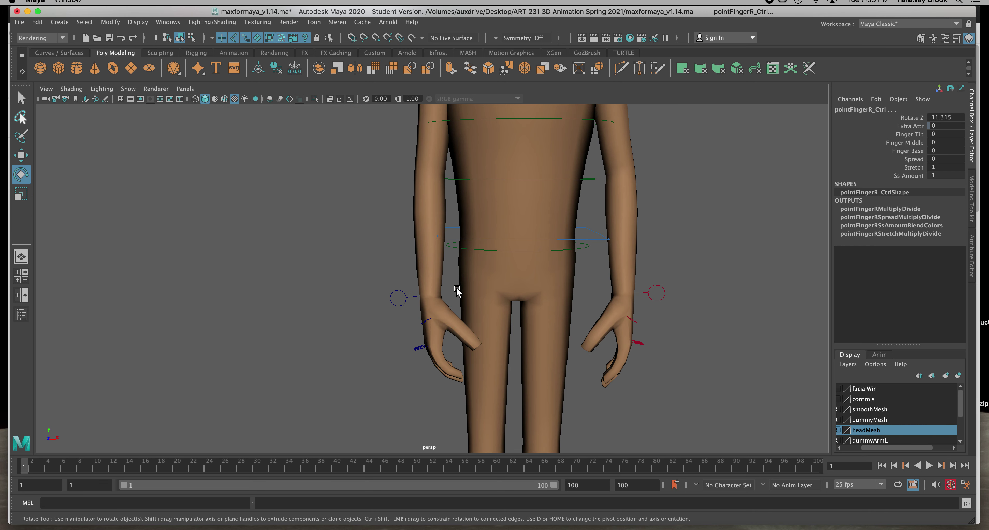
- Rotate the right thumb control to about 19.9 degrees in Z
{"action": "left_click", "coordinate": [427, 321]}
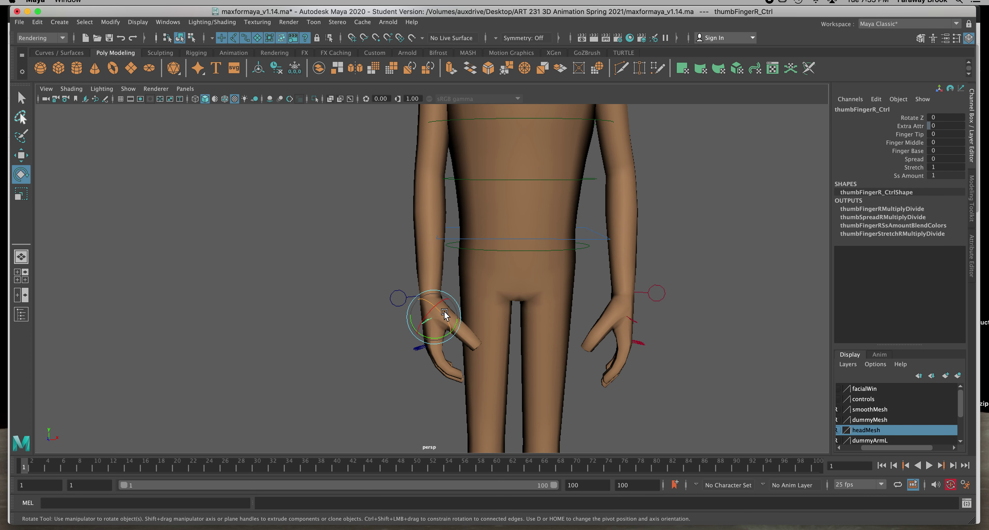
{"action": "left_click_drag", "start_coordinate": [442, 315], "coordinate": [444, 322]}
{"action": "scroll", "coordinate": [474, 301], "scroll_direction": "down", "scroll_amount": 4}
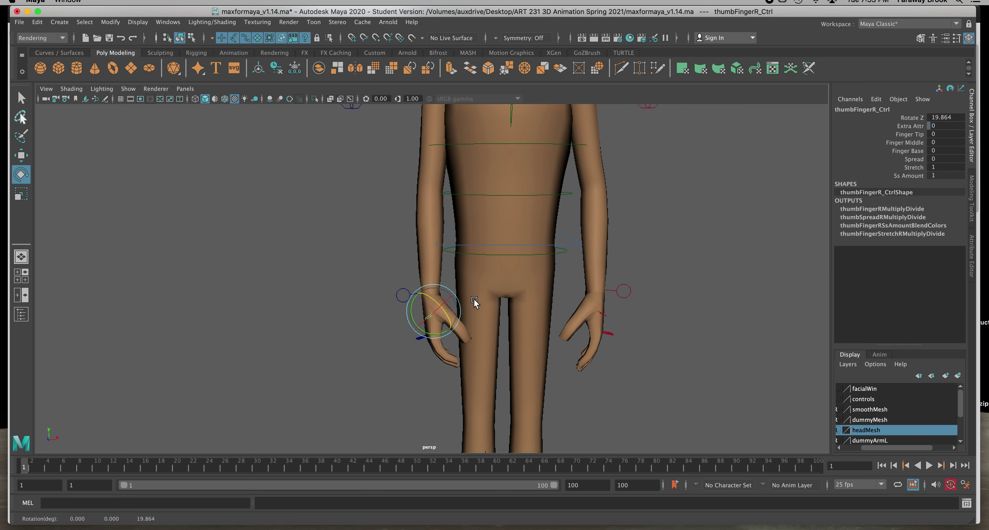
- Move the right arm IK control to about X -56, Y 58.6 and check the arm pose from the side
{"action": "left_click", "coordinate": [398, 292]}
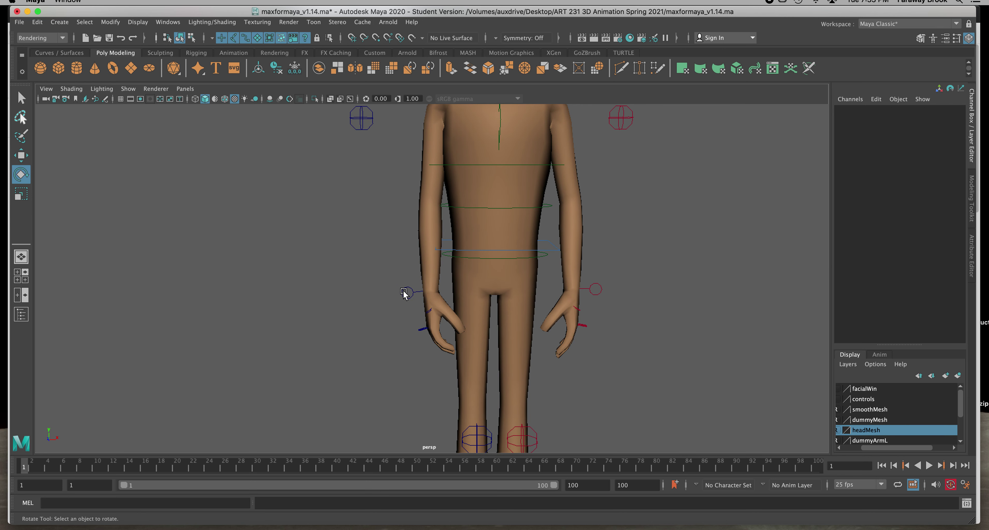
{"action": "left_click", "coordinate": [403, 294]}
{"action": "left_click", "coordinate": [22, 156]}
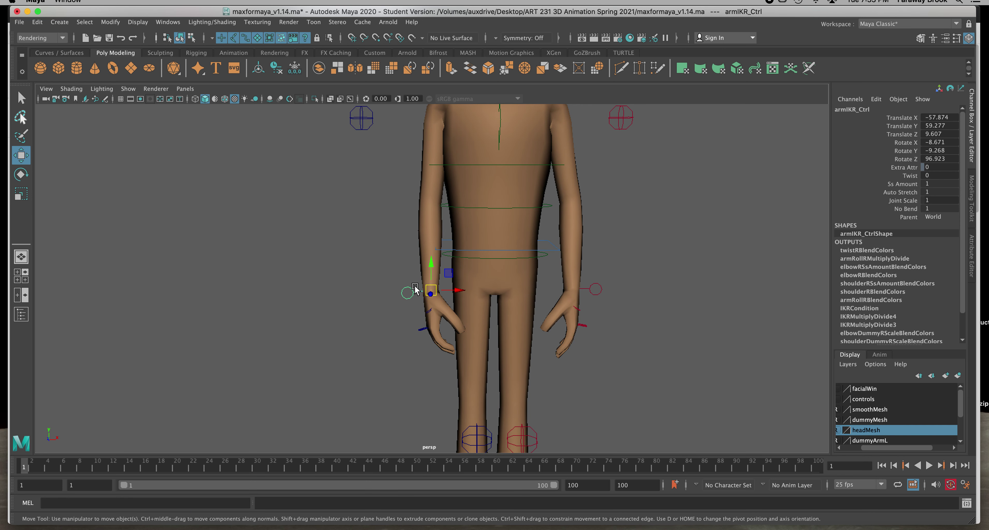
{"action": "left_click_drag", "start_coordinate": [454, 291], "coordinate": [426, 265]}
{"action": "scroll", "coordinate": [666, 347], "scroll_direction": "down", "scroll_amount": 5}
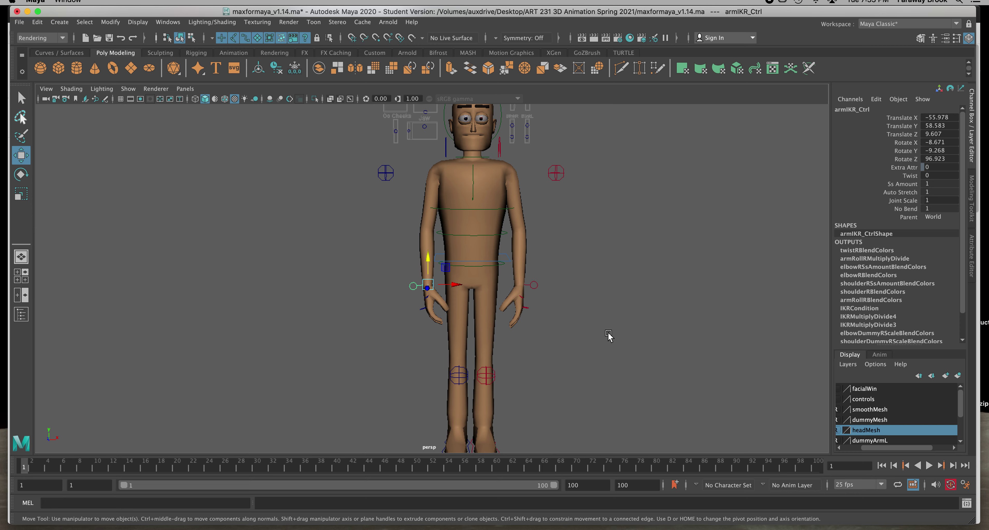
{"action": "scroll", "coordinate": [607, 336], "scroll_direction": "up", "scroll_amount": 1}
{"action": "left_click_drag", "start_coordinate": [597, 346], "coordinate": [476, 343], "text": "alt"}
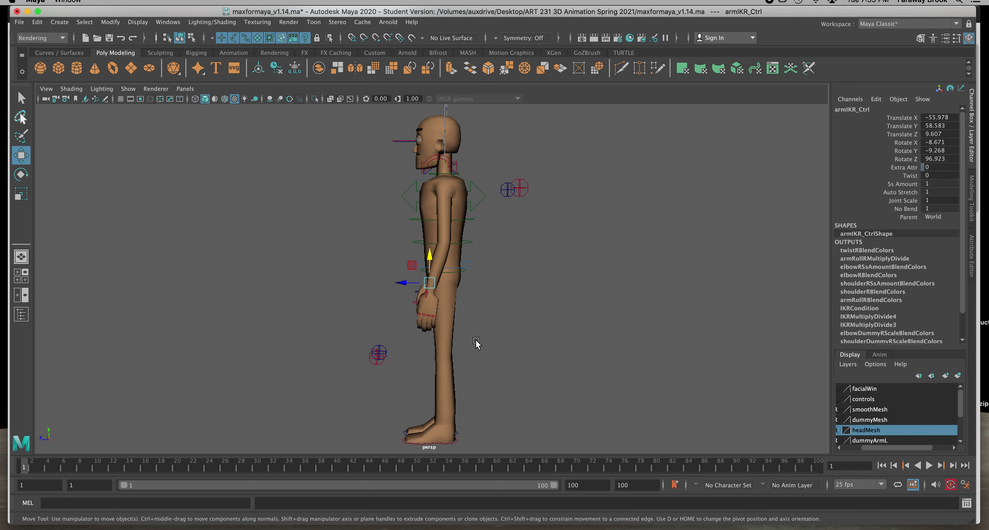
- Move the left arm IK control to about X 57, Y -59.6, Z -3.4 beside the hip
{"action": "left_click_drag", "start_coordinate": [406, 287], "coordinate": [413, 298]}
{"action": "left_click", "coordinate": [461, 306]}
{"action": "left_click", "coordinate": [429, 298]}
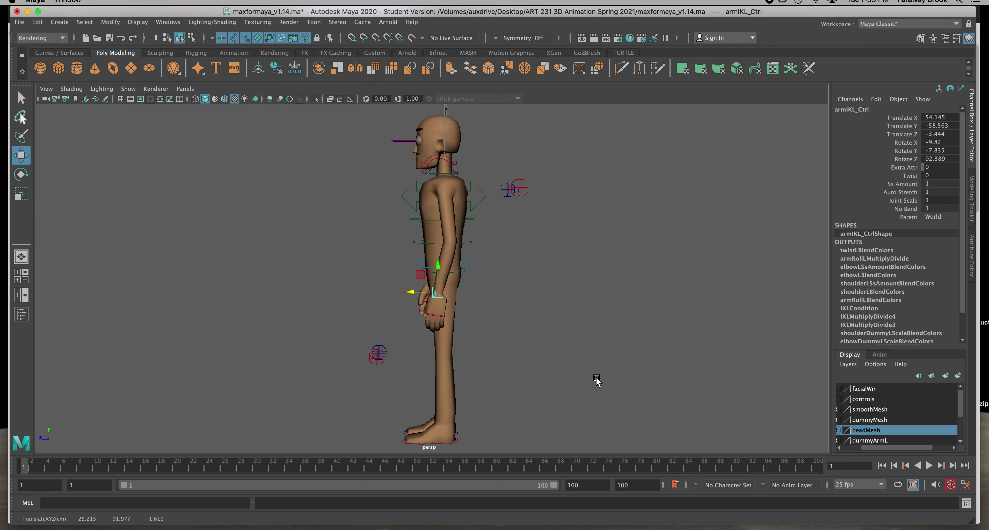
{"action": "left_click_drag", "start_coordinate": [567, 368], "coordinate": [649, 368], "text": "alt"}
{"action": "left_click_drag", "start_coordinate": [508, 267], "coordinate": [524, 288]}
- Move the right arm IK control to about X -57.6, Y 59.2, Z 8.3 beside the hip
{"action": "left_click", "coordinate": [426, 285]}
{"action": "left_click_drag", "start_coordinate": [432, 264], "coordinate": [433, 262]}
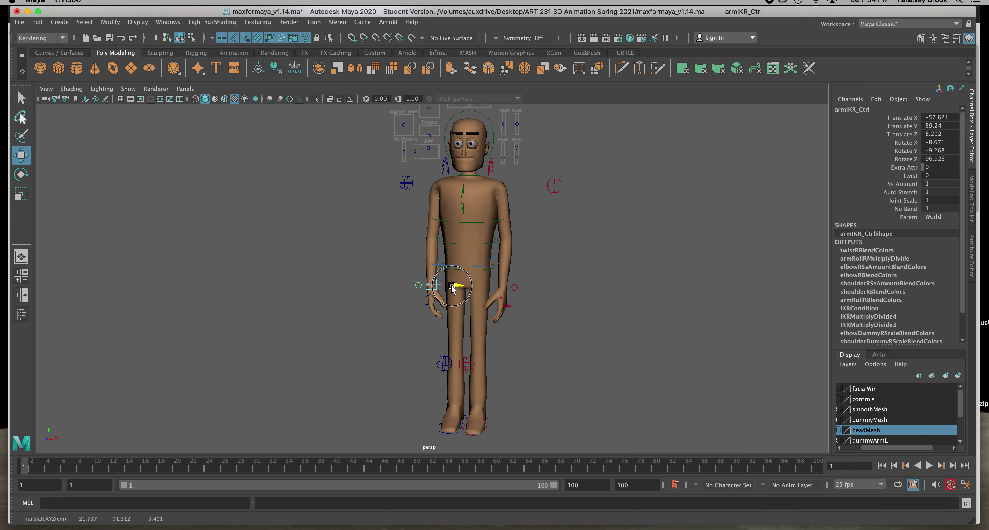
{"action": "left_click", "coordinate": [564, 335]}
{"action": "left_click_drag", "start_coordinate": [564, 335], "coordinate": [536, 338], "text": "alt"}
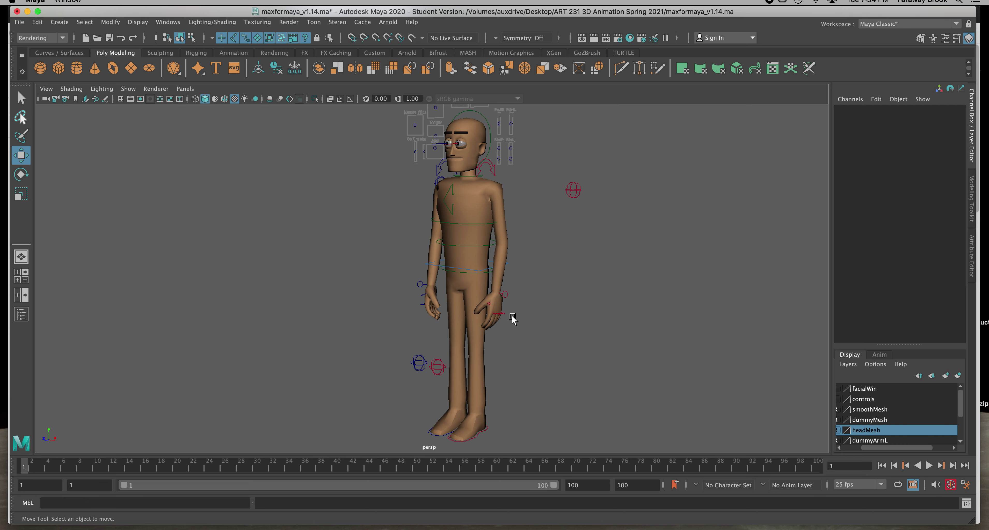
- Set keyframes on the left and right arm IK controls at frame 1
{"action": "left_click", "coordinate": [507, 295]}
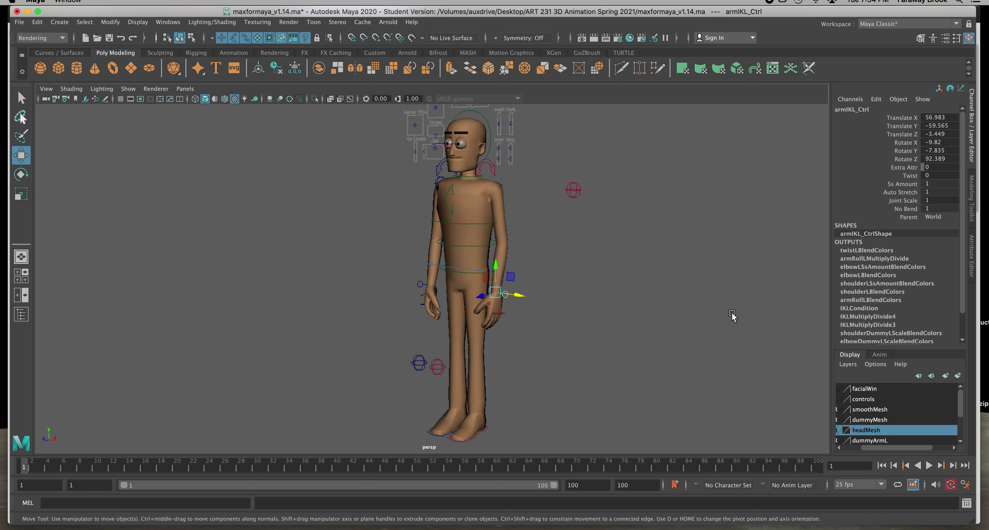
{"action": "left_click", "coordinate": [951, 485]}
{"action": "key", "text": "s"}
{"action": "left_click", "coordinate": [418, 288]}
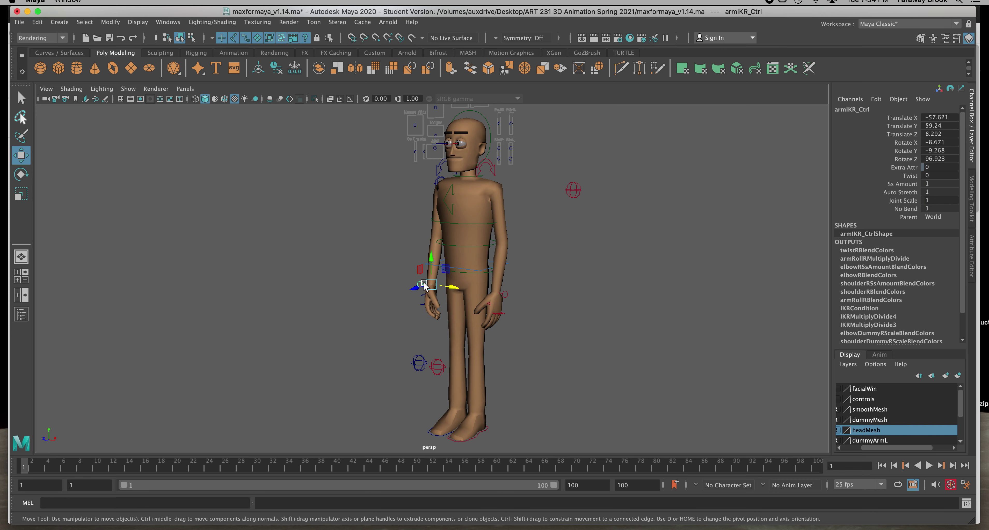
{"action": "key", "text": "s"}
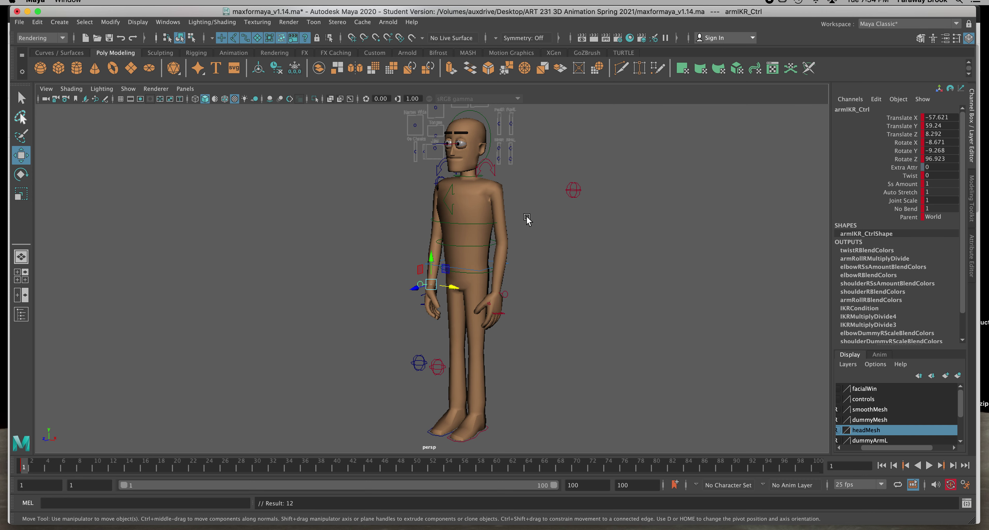
- Nudge the root control to about -0.008 in Translate Y and key it at frame 1
{"action": "left_click", "coordinate": [471, 269]}
{"action": "mouse_move", "coordinate": [469, 238]}
{"action": "left_mouse_down"}
{"action": "mouse_move", "coordinate": [464, 281]}
{"action": "mouse_move", "coordinate": [467, 237]}
{"action": "left_mouse_up"}
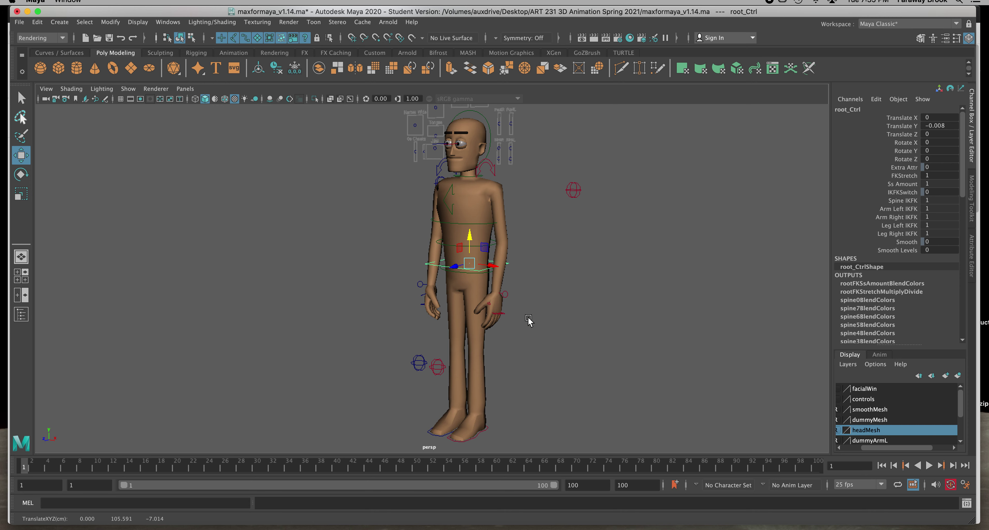
{"action": "key", "text": "s"}
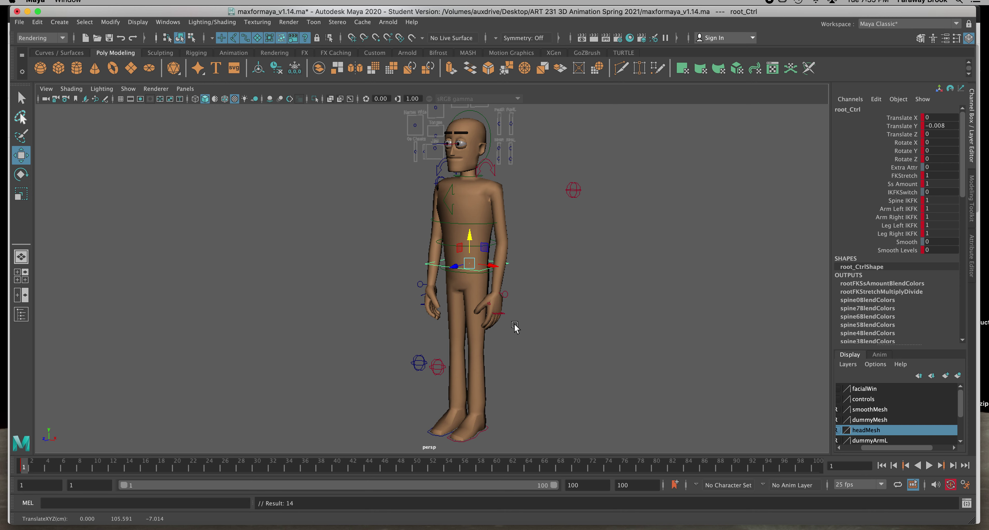
- Set keyframes at frame 1 on both foot IK controls and the head control
{"action": "left_click", "coordinate": [483, 438]}
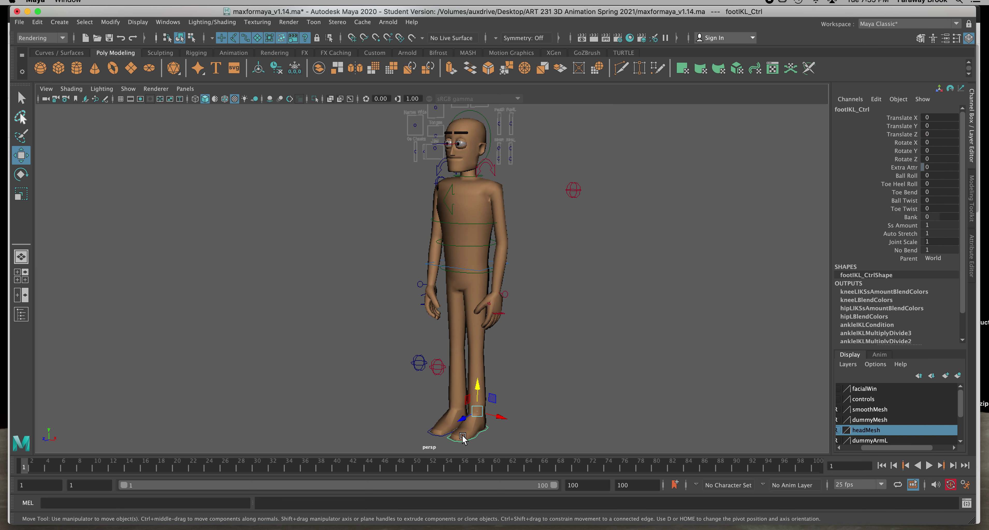
{"action": "left_click_drag", "start_coordinate": [477, 389], "coordinate": [573, 353]}
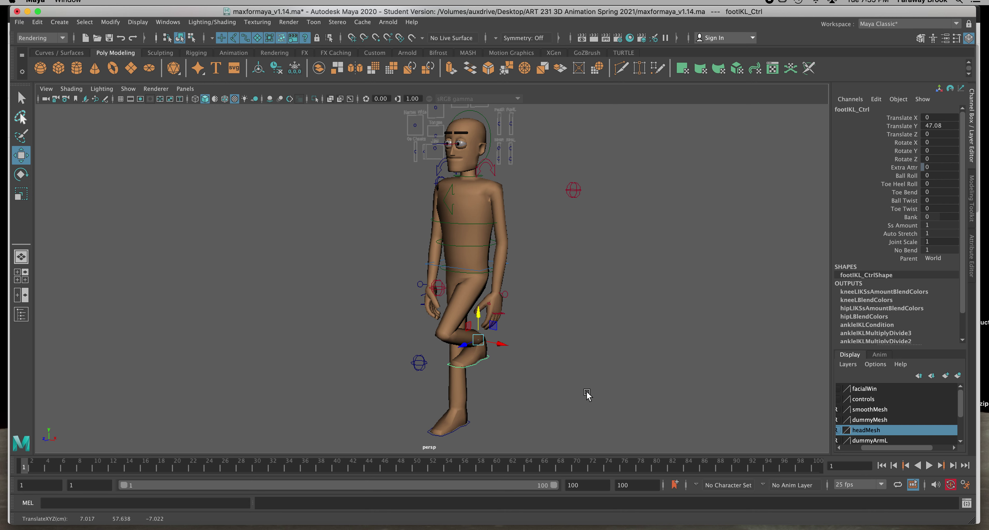
{"action": "key", "text": "ctrl+z"}
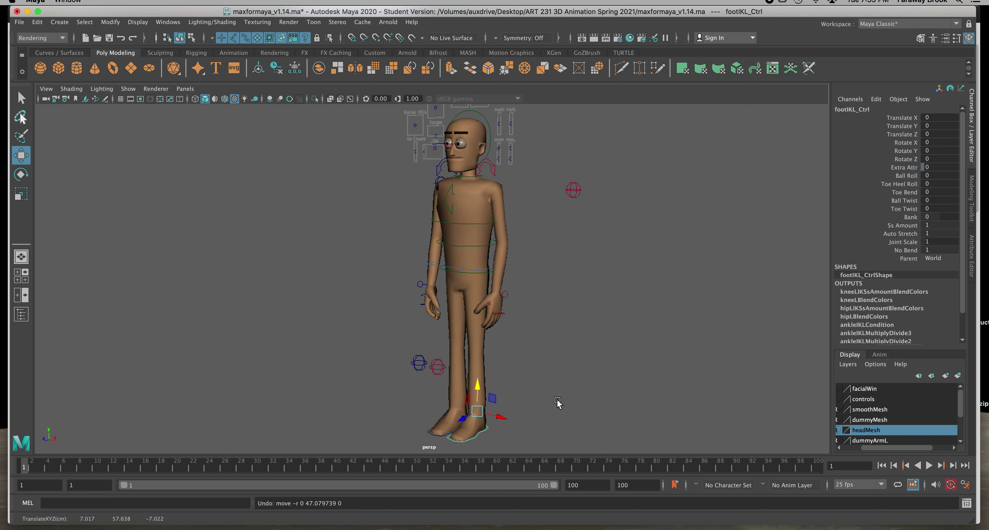
{"action": "key", "text": "s"}
{"action": "left_click", "coordinate": [434, 434]}
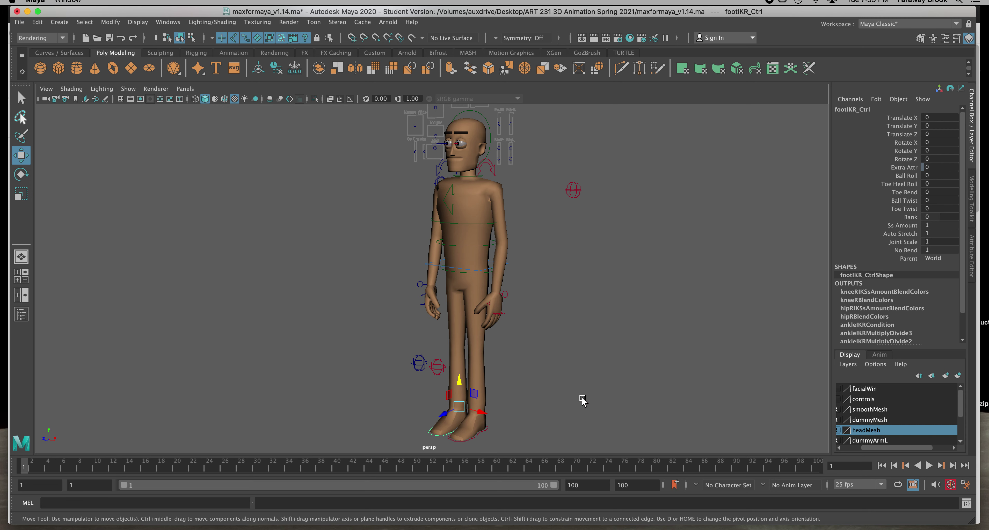
{"action": "key", "text": "s"}
{"action": "left_click", "coordinate": [474, 113]}
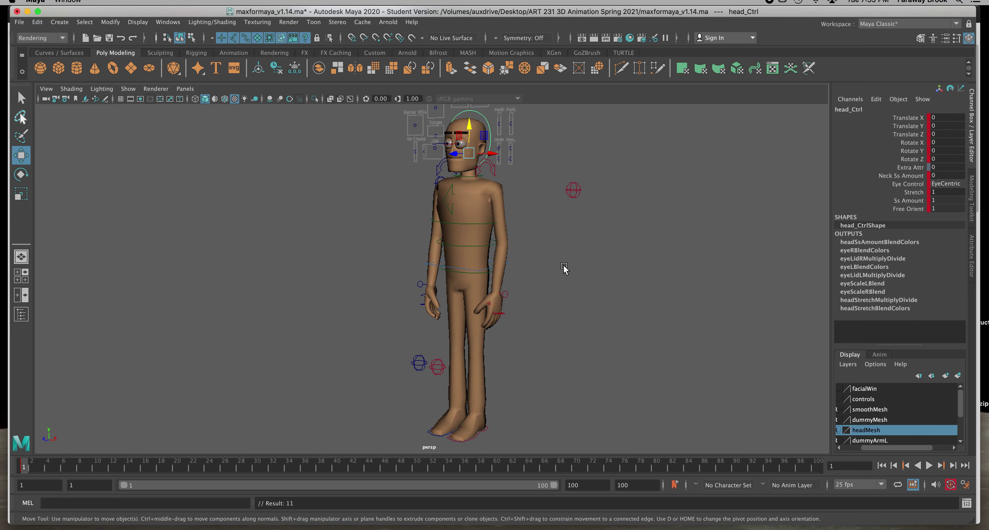
- At frame 5, raise the root control to about 1.86 in Translate Y
{"action": "left_click", "coordinate": [491, 273]}
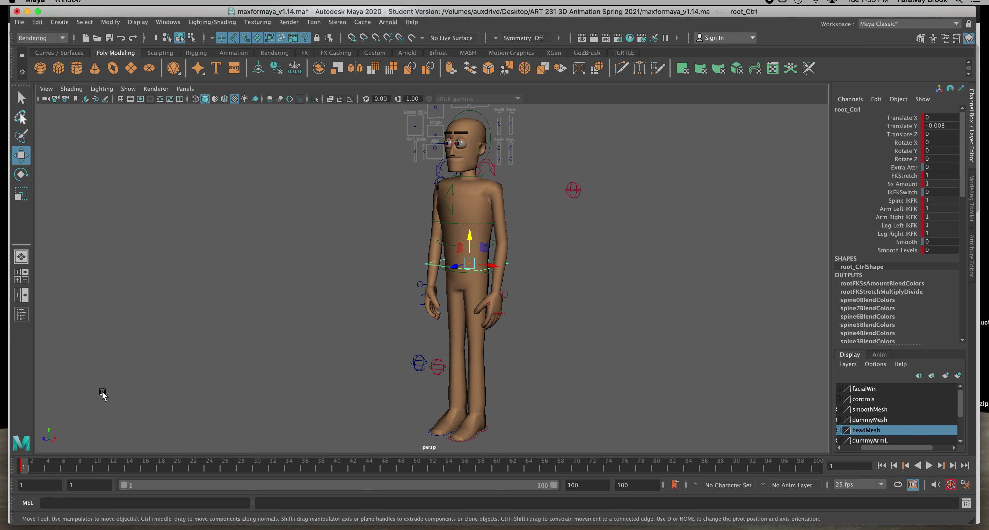
{"action": "left_click_drag", "start_coordinate": [274, 356], "coordinate": [221, 351], "text": "alt"}
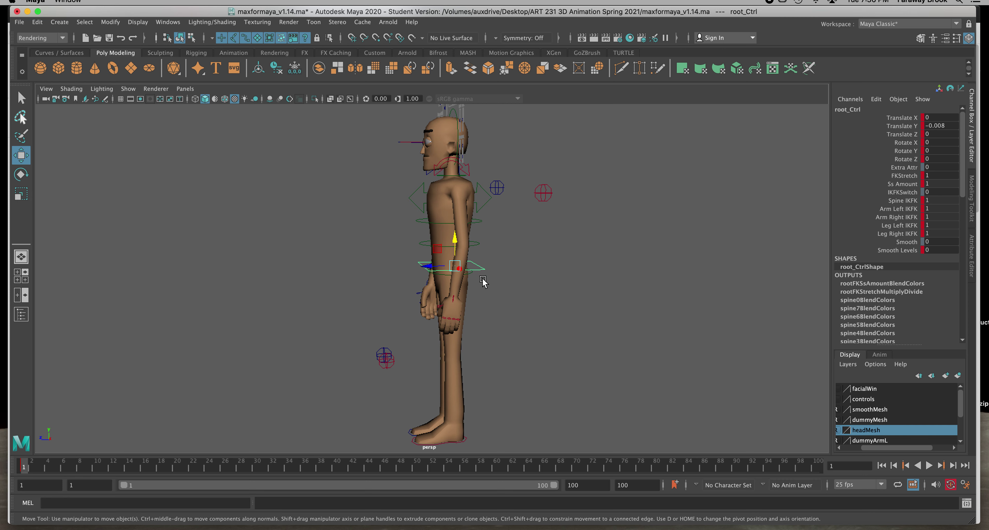
{"action": "left_click", "coordinate": [52, 465]}
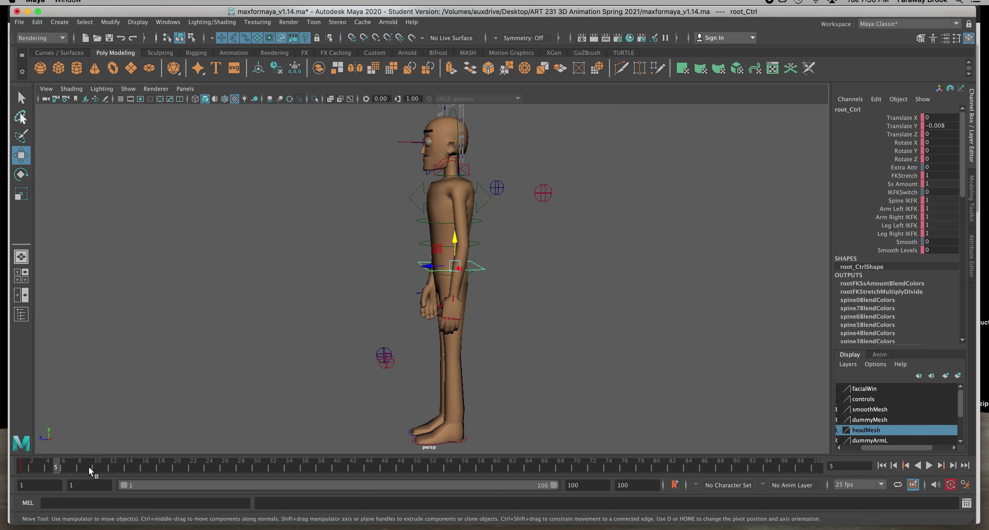
{"action": "left_click_drag", "start_coordinate": [455, 244], "coordinate": [456, 238]}
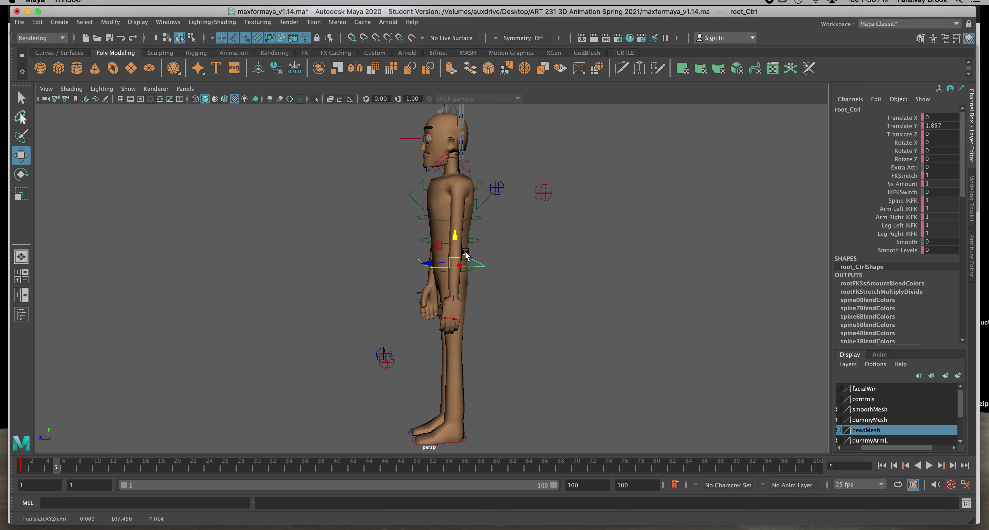
- Raise both arm IK controls slightly at frame 5, with the right one at about Y 57.3
{"action": "left_click", "coordinate": [456, 300]}
{"action": "left_click_drag", "start_coordinate": [427, 297], "coordinate": [450, 271]}
{"action": "left_click_drag", "start_coordinate": [512, 314], "coordinate": [699, 307], "text": "alt"}
{"action": "left_click", "coordinate": [424, 287]}
{"action": "left_click_drag", "start_coordinate": [429, 261], "coordinate": [430, 257]}
{"action": "left_click_drag", "start_coordinate": [527, 287], "coordinate": [356, 290], "text": "alt"}
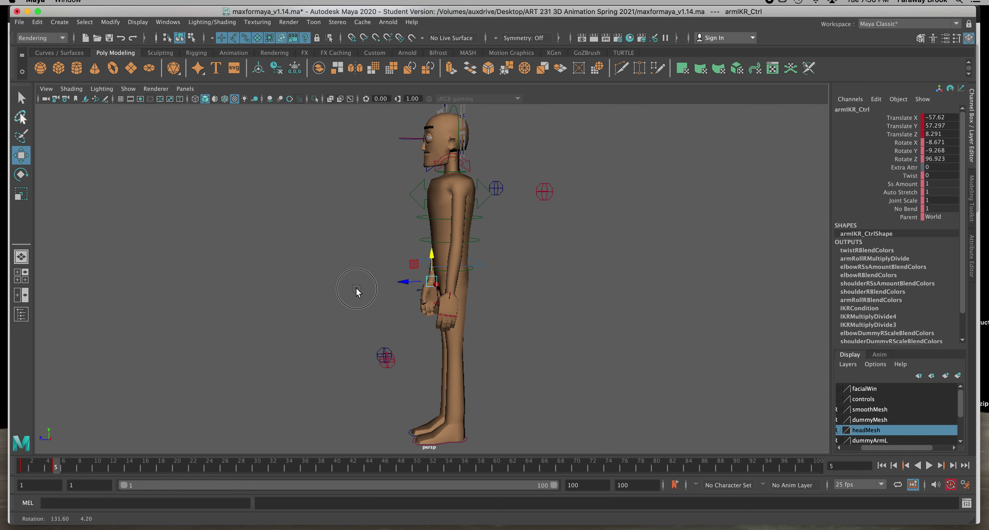
- At frame 13, lower the root control to about -1.87 in Translate Y and key it
{"action": "mouse_move", "coordinate": [55, 469]}
{"action": "left_mouse_down"}
{"action": "mouse_move", "coordinate": [23, 465]}
{"action": "mouse_move", "coordinate": [65, 467]}
{"action": "mouse_move", "coordinate": [27, 467]}
{"action": "mouse_move", "coordinate": [47, 467]}
{"action": "left_mouse_up"}
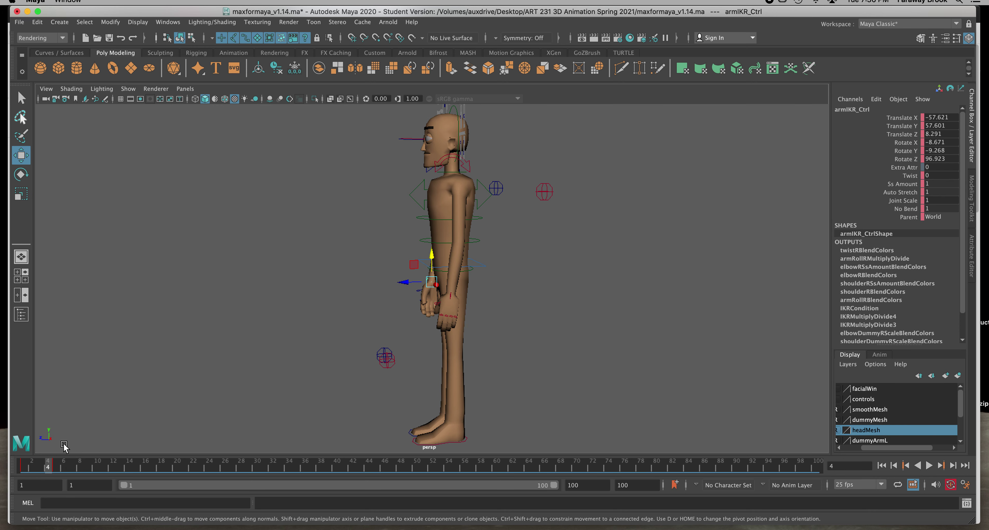
{"action": "left_click", "coordinate": [56, 466]}
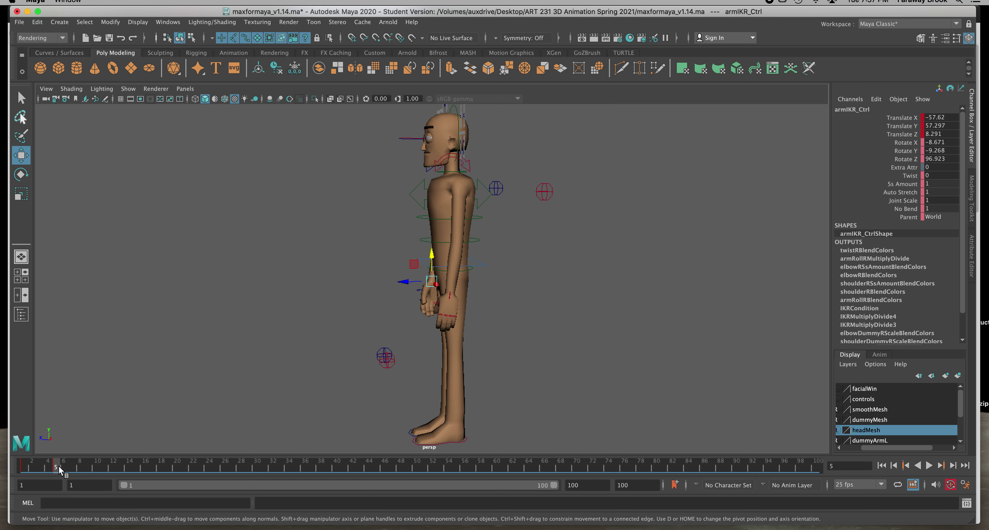
{"action": "left_click_drag", "start_coordinate": [56, 466], "coordinate": [122, 465]}
{"action": "left_click", "coordinate": [482, 268]}
{"action": "left_click_drag", "start_coordinate": [456, 238], "coordinate": [454, 267]}
{"action": "key", "text": "s"}
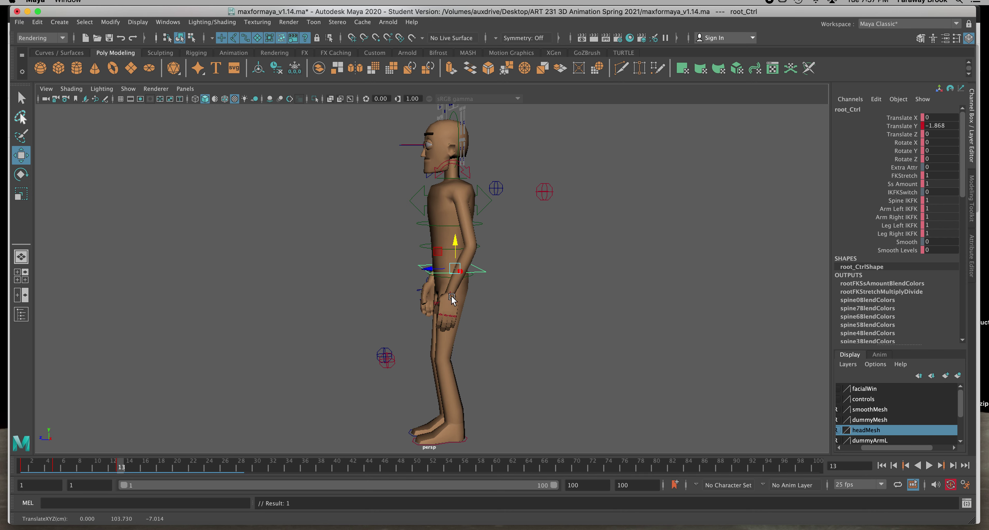
- Lower both arm IK controls to knee height at frame 13, with the right one at about Y 104.4
{"action": "left_click", "coordinate": [453, 298]}
{"action": "left_click_drag", "start_coordinate": [454, 283], "coordinate": [459, 339]}
{"action": "left_click_drag", "start_coordinate": [405, 314], "coordinate": [472, 307], "text": "alt"}
{"action": "left_click", "coordinate": [426, 268]}
{"action": "left_click_drag", "start_coordinate": [430, 271], "coordinate": [418, 329]}
{"action": "left_click_drag", "start_coordinate": [545, 302], "coordinate": [358, 296]}
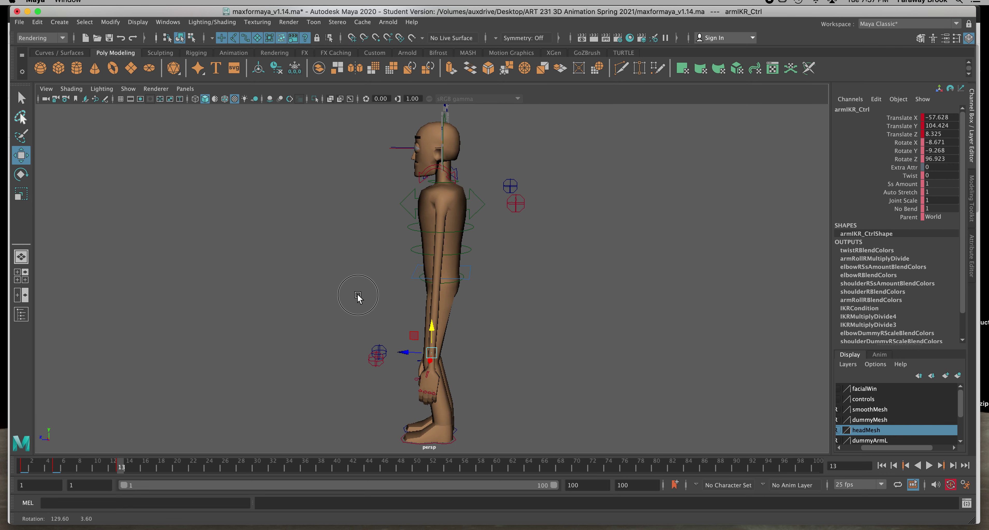
- Drop the root control to about -45.2 in Translate Y for a deep crouch and key it at frame 13
{"action": "left_click", "coordinate": [466, 277]}
{"action": "left_click_drag", "start_coordinate": [447, 245], "coordinate": [453, 314]}
{"action": "key", "text": "s"}
- Rotate the root control to about 53.1 degrees in X so the torso leans forward
{"action": "left_click", "coordinate": [24, 177]}
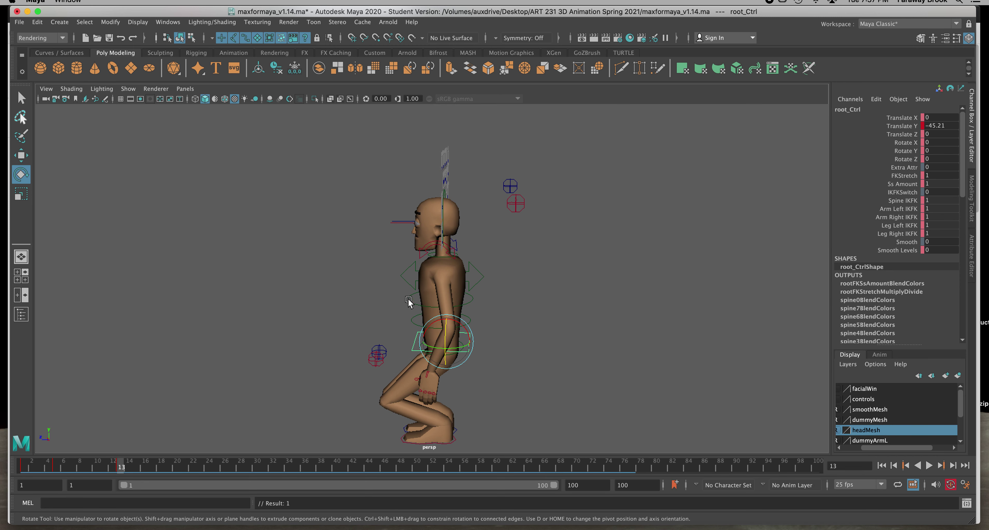
{"action": "left_click_drag", "start_coordinate": [490, 313], "coordinate": [525, 301], "text": "alt"}
{"action": "left_click_drag", "start_coordinate": [446, 321], "coordinate": [425, 338]}
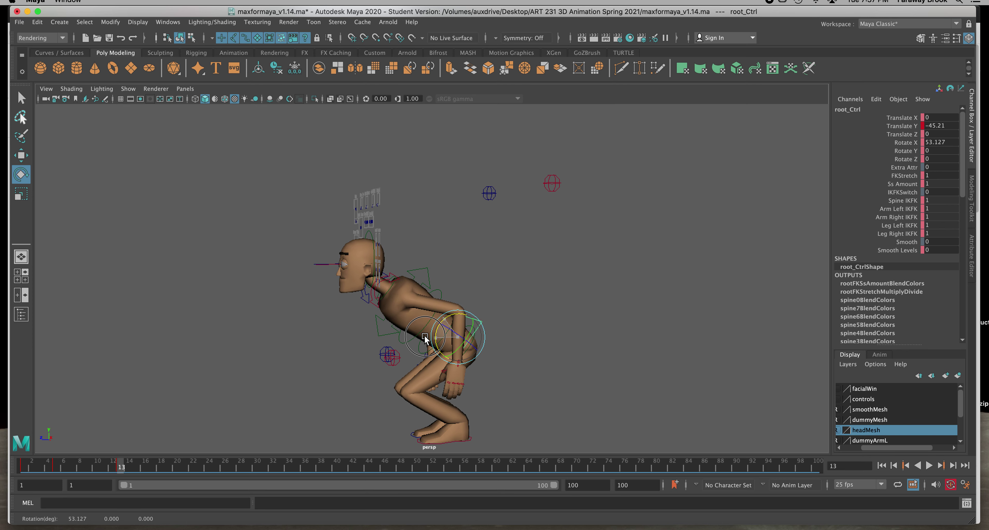
- Shift the root control backward to about Y -40.6, Z -12 at frame 13
{"action": "left_click_drag", "start_coordinate": [534, 325], "coordinate": [508, 320], "text": "alt"}
{"action": "key", "text": "w"}
{"action": "left_click_drag", "start_coordinate": [423, 334], "coordinate": [448, 339]}
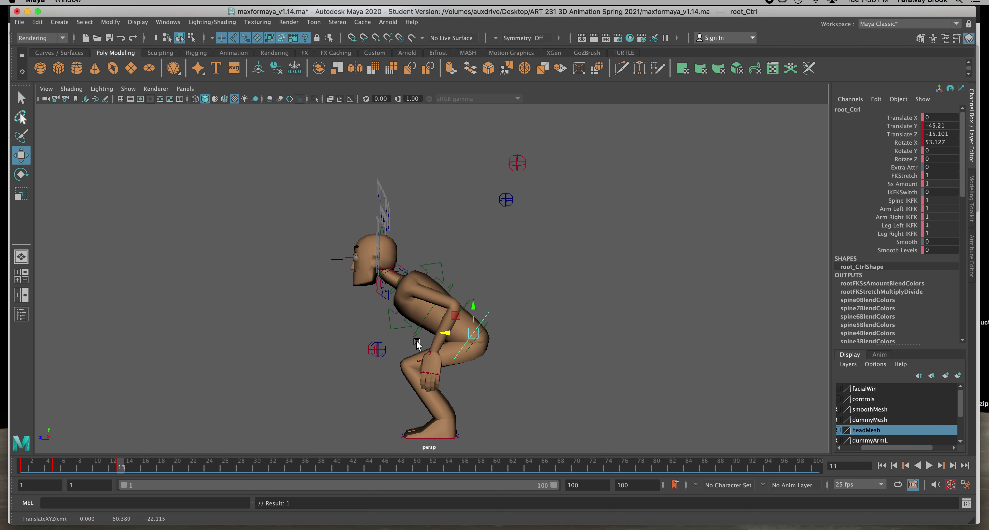
{"action": "left_click_drag", "start_coordinate": [474, 314], "coordinate": [450, 328]}
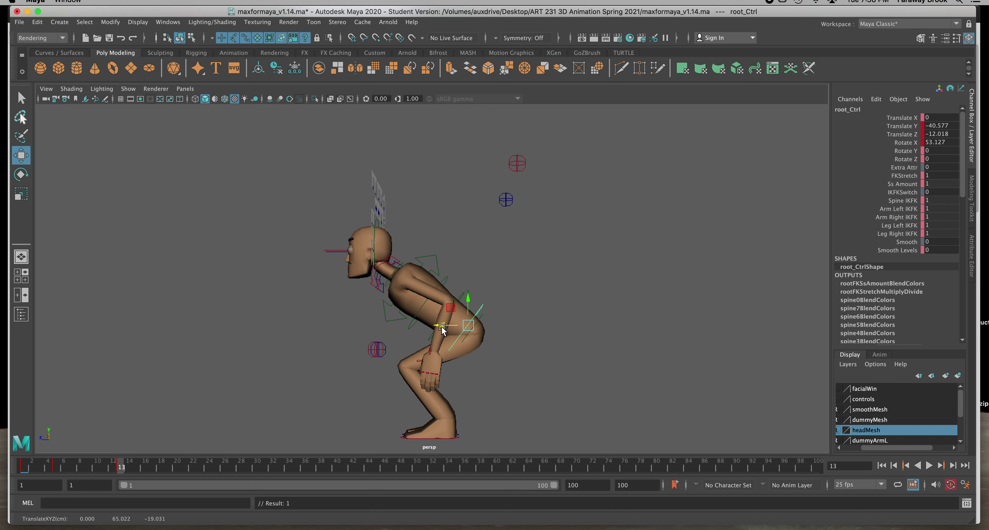
- Swing the left arm IK control behind the body to about Y -101, Z 20.3, rotate it to about -11.7, 36.1, 93.5 degrees, and key it
{"action": "left_click", "coordinate": [430, 353]}
{"action": "left_click_drag", "start_coordinate": [413, 352], "coordinate": [449, 330]}
{"action": "left_click", "coordinate": [21, 174]}
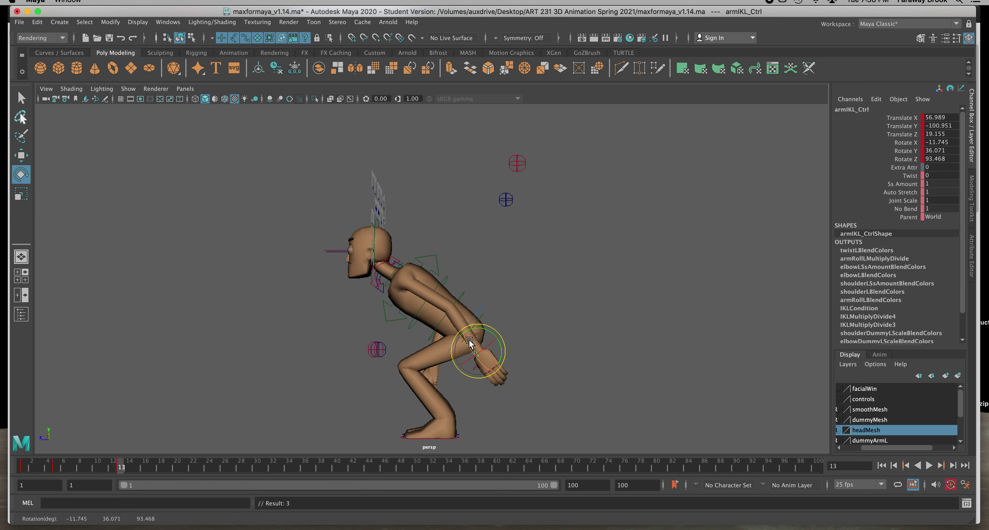
{"action": "left_click", "coordinate": [14, 157]}
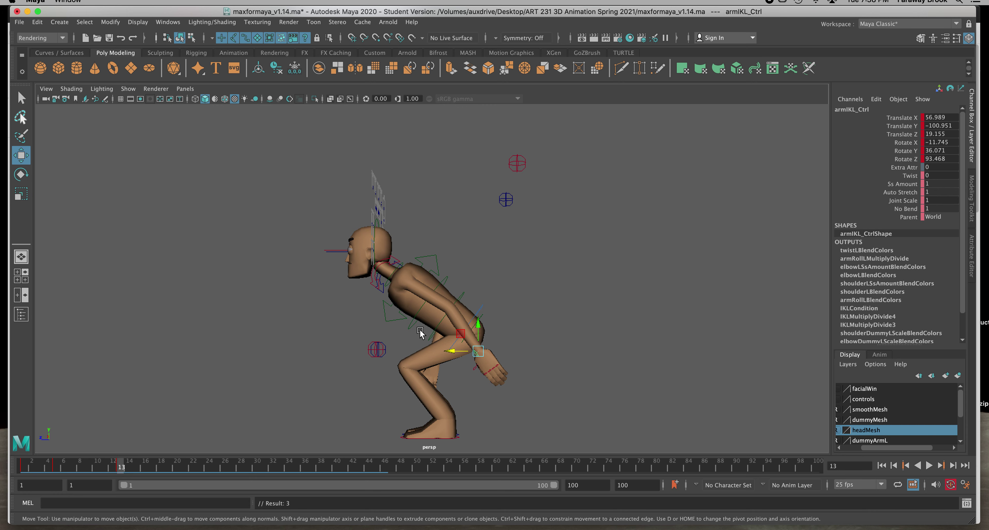
{"action": "left_click_drag", "start_coordinate": [453, 347], "coordinate": [454, 351]}
{"action": "key", "text": "s"}
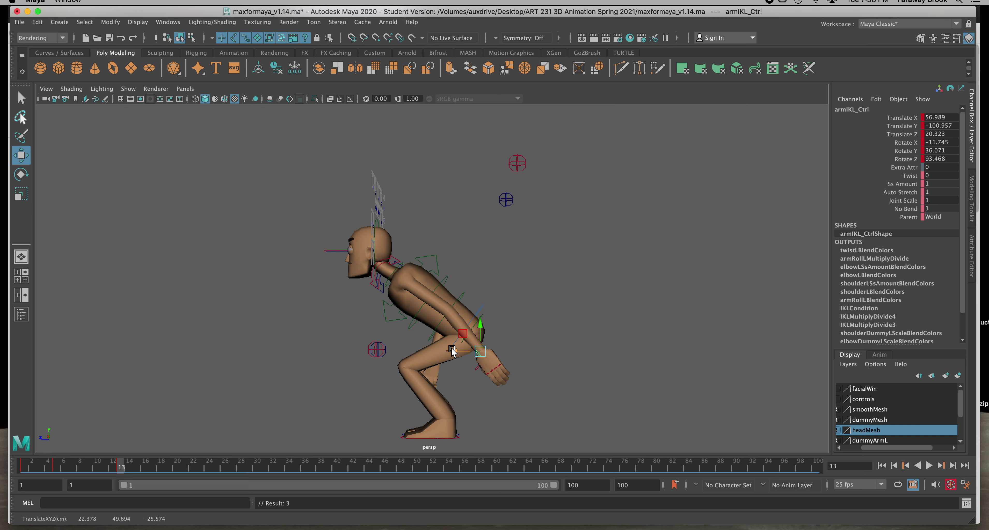
- Move the right arm IK control behind the body to about Y 104.6, Z -20.3
{"action": "left_click_drag", "start_coordinate": [365, 327], "coordinate": [565, 329], "text": "alt"}
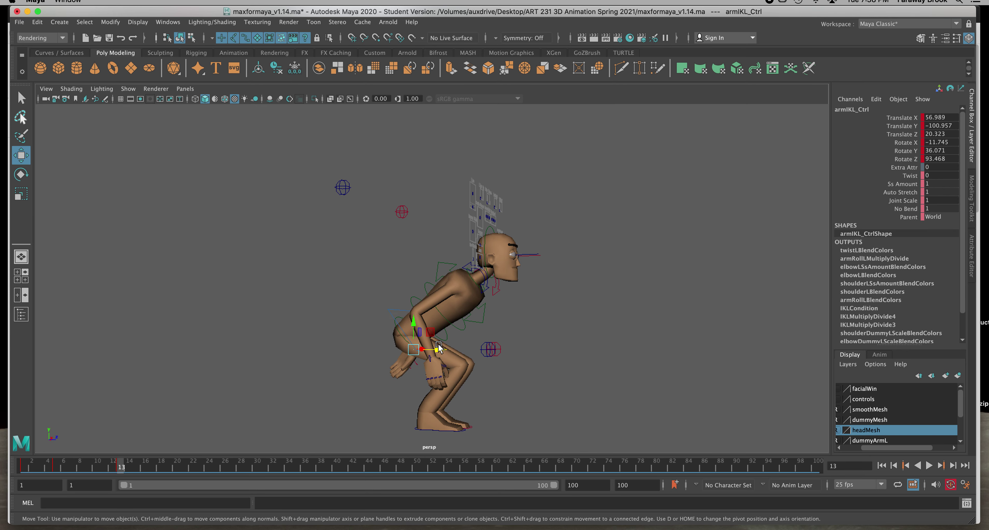
{"action": "left_click", "coordinate": [447, 358]}
{"action": "left_click_drag", "start_coordinate": [430, 336], "coordinate": [199, 244]}
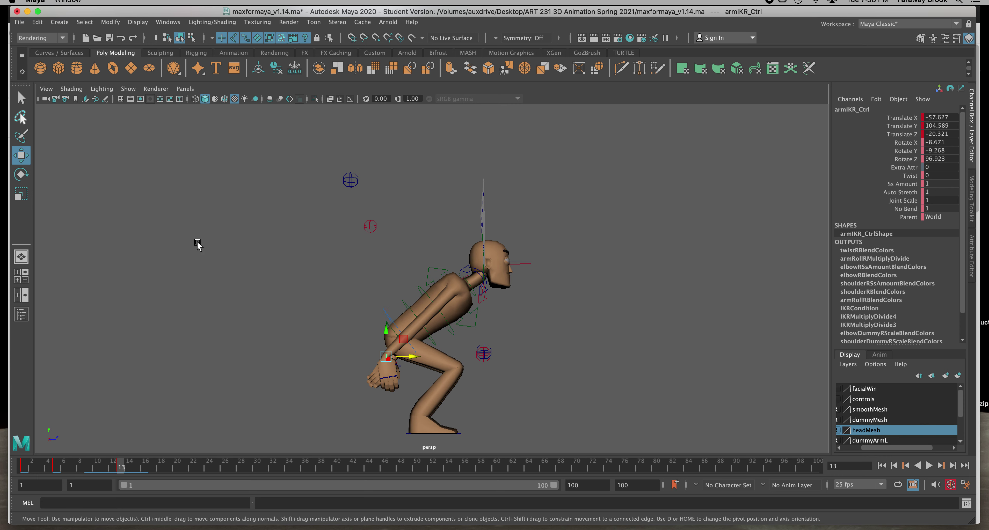
- Rotate the right arm IK control to about -18.5, 51, 90.1 degrees and reposition it at about Y 105.9, Z -15.9
{"action": "left_click", "coordinate": [21, 174]}
{"action": "left_click_drag", "start_coordinate": [389, 329], "coordinate": [415, 352]}
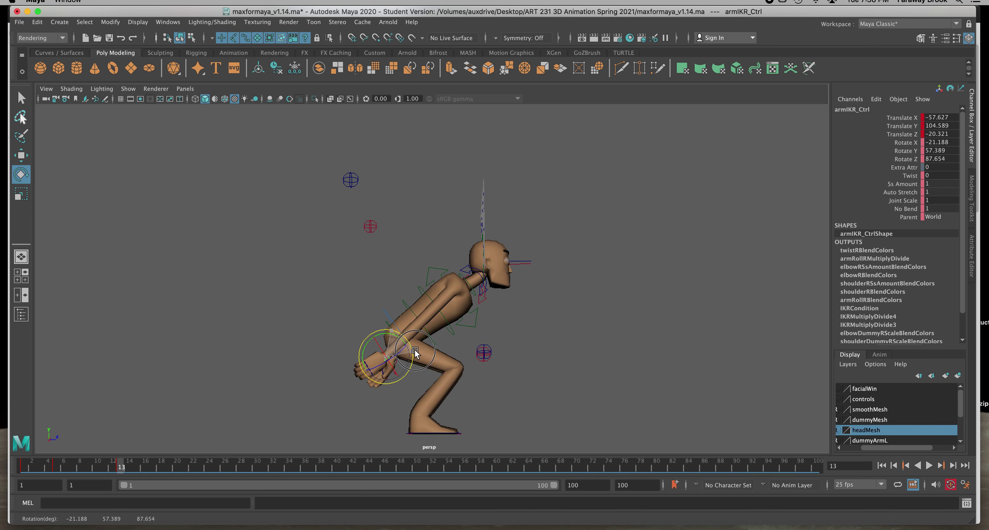
{"action": "left_click", "coordinate": [21, 156]}
{"action": "left_click_drag", "start_coordinate": [412, 356], "coordinate": [387, 332]}
{"action": "left_click_drag", "start_coordinate": [481, 358], "coordinate": [256, 373], "text": "alt"}
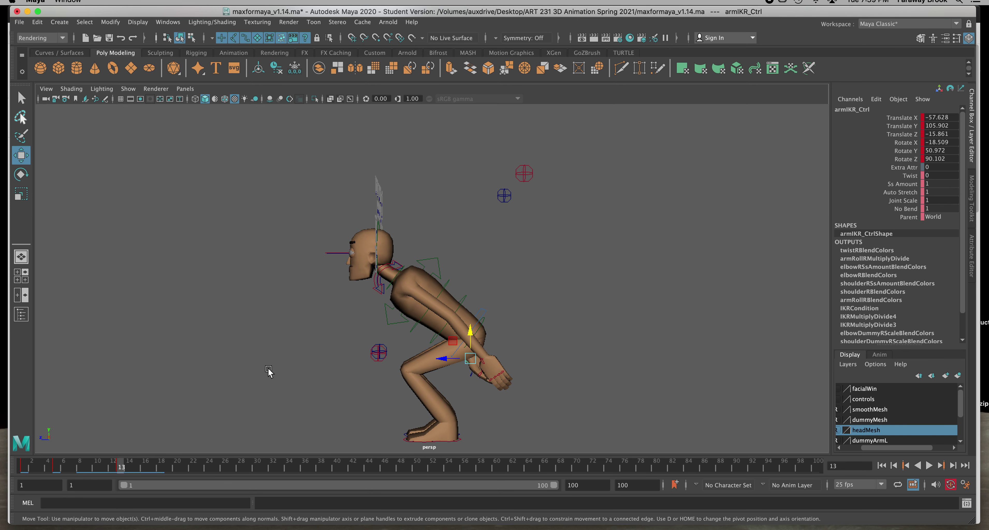
- Rotate the head control forward to about 38.5 degrees in X at frame 13
{"action": "left_click_drag", "start_coordinate": [298, 285], "coordinate": [329, 287], "text": "alt"}
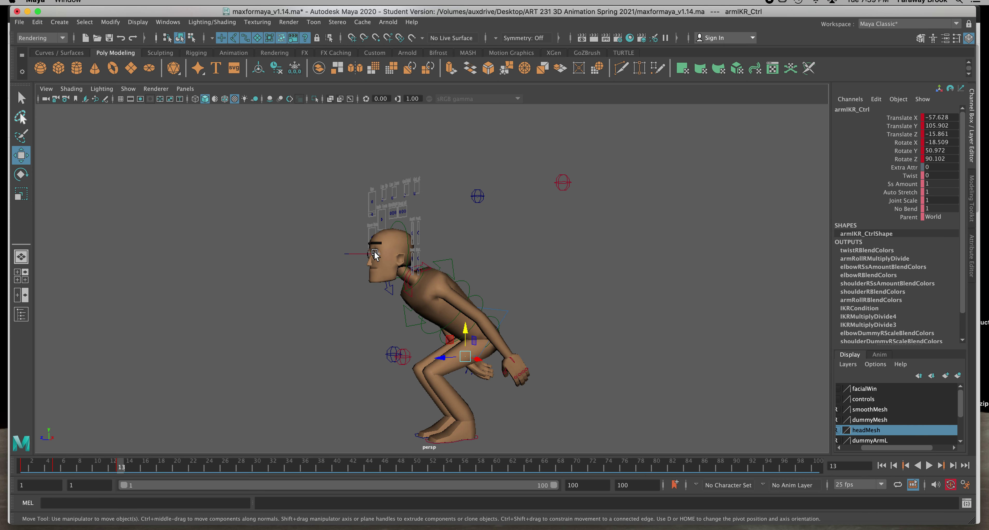
{"action": "left_click", "coordinate": [396, 226]}
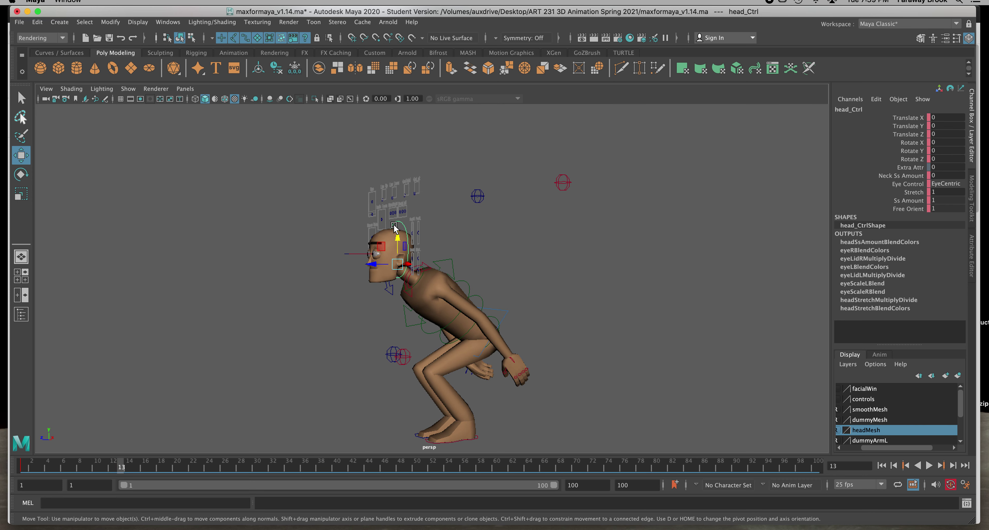
{"action": "left_click", "coordinate": [21, 174]}
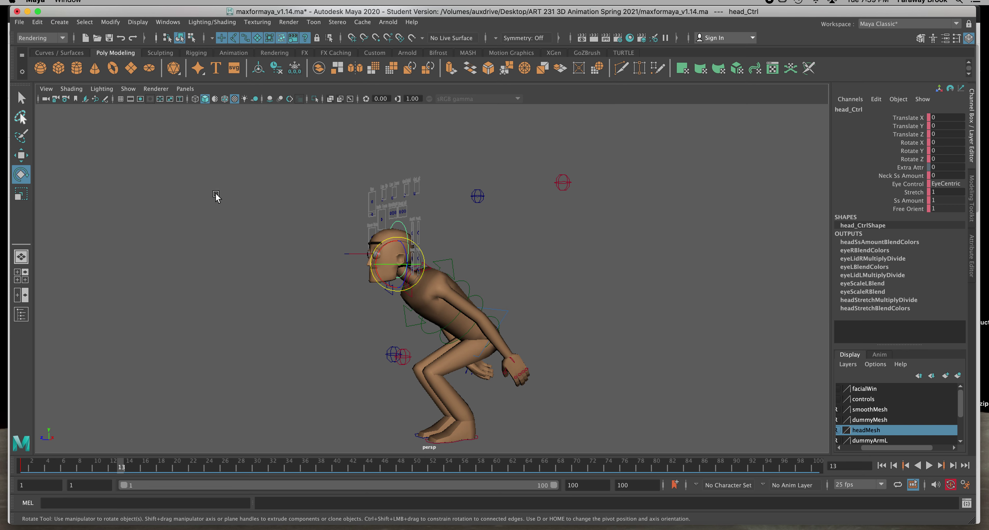
{"action": "left_click_drag", "start_coordinate": [378, 241], "coordinate": [432, 273], "text": "alt"}
{"action": "left_click_drag", "start_coordinate": [568, 291], "coordinate": [481, 285], "text": "alt"}
{"action": "scroll", "coordinate": [494, 283], "scroll_direction": "down", "scroll_amount": 2}
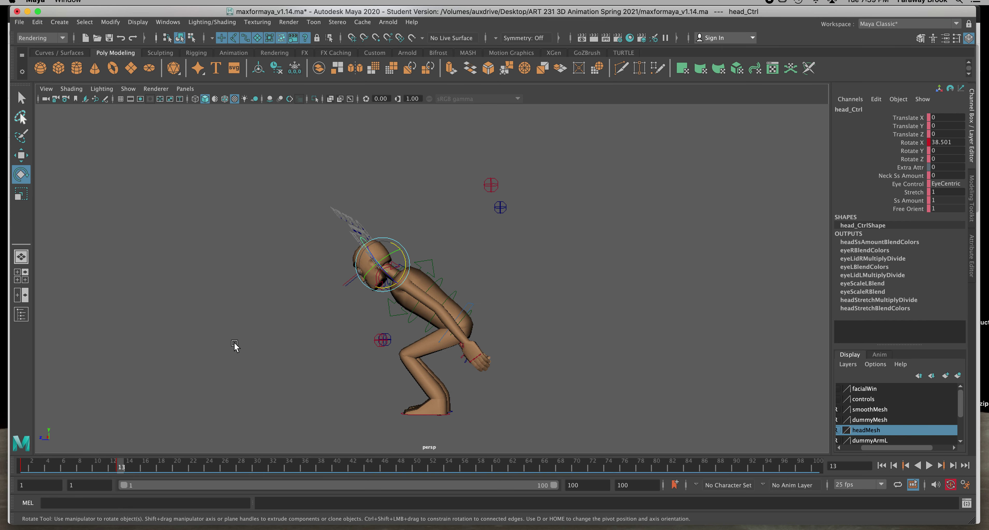
- Straighten the torso at frame 5 by rotating the root control to about -0.9, 1.1, 2 degrees
{"action": "left_click_drag", "start_coordinate": [121, 466], "coordinate": [65, 463]}
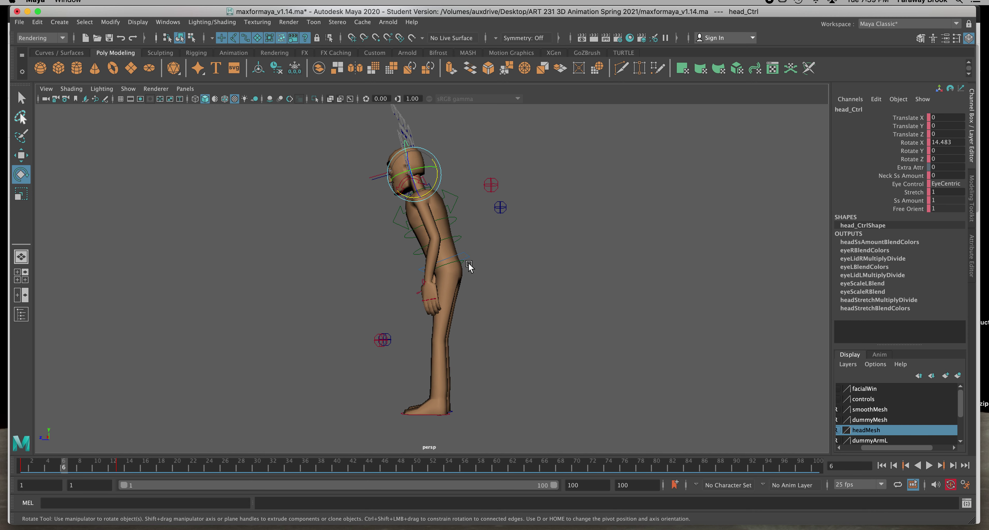
{"action": "left_click", "coordinate": [458, 258]}
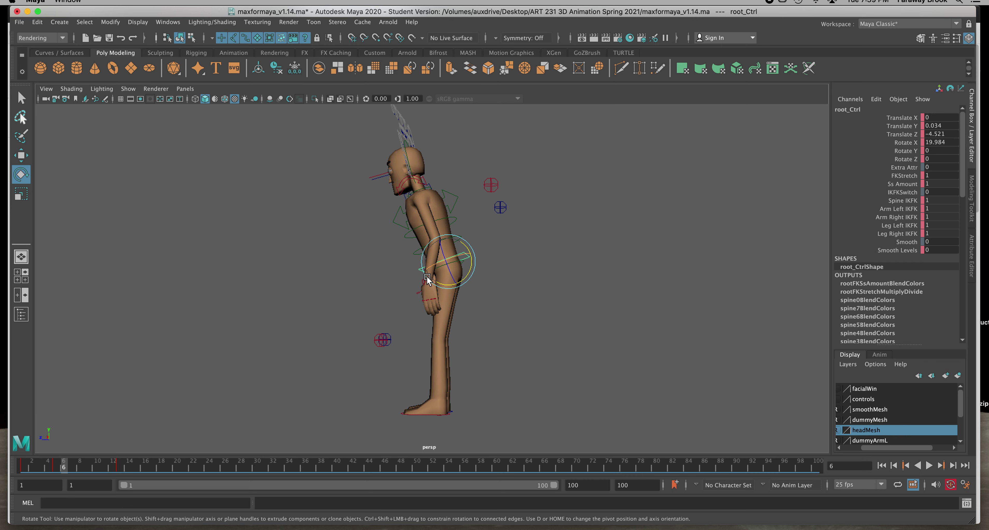
{"action": "left_click", "coordinate": [57, 468]}
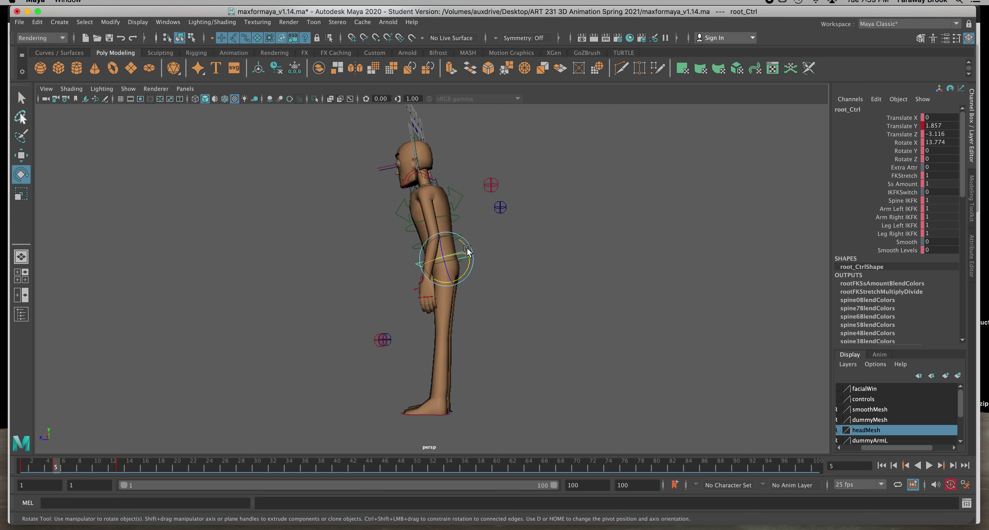
{"action": "left_click_drag", "start_coordinate": [465, 237], "coordinate": [512, 172]}
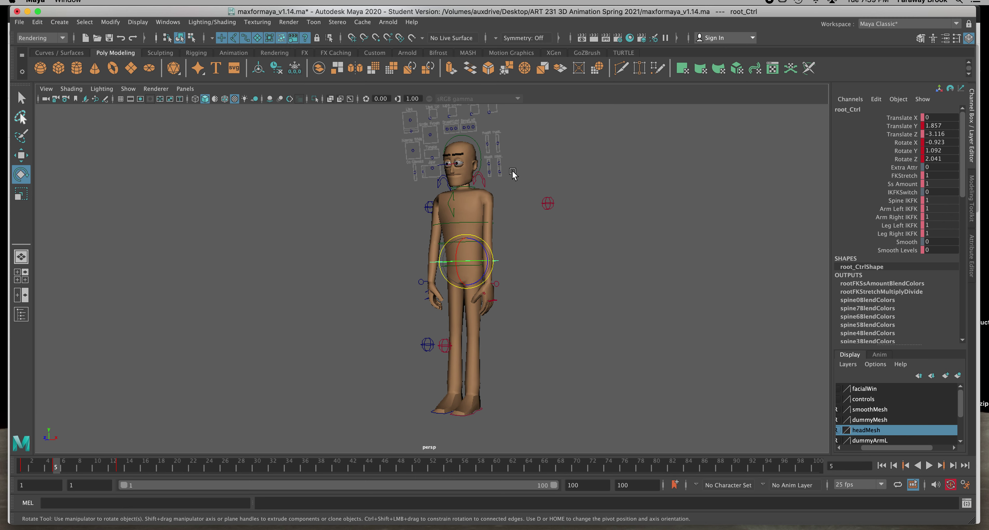
- Tilt the head control back to about -3.4 degrees in X at frame 5
{"action": "left_click", "coordinate": [472, 139]}
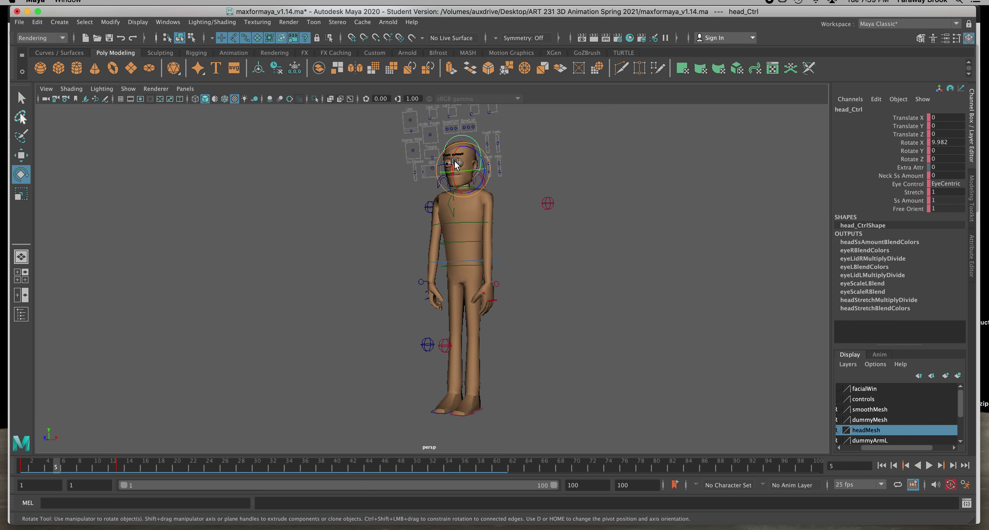
{"action": "left_click_drag", "start_coordinate": [453, 165], "coordinate": [456, 167]}
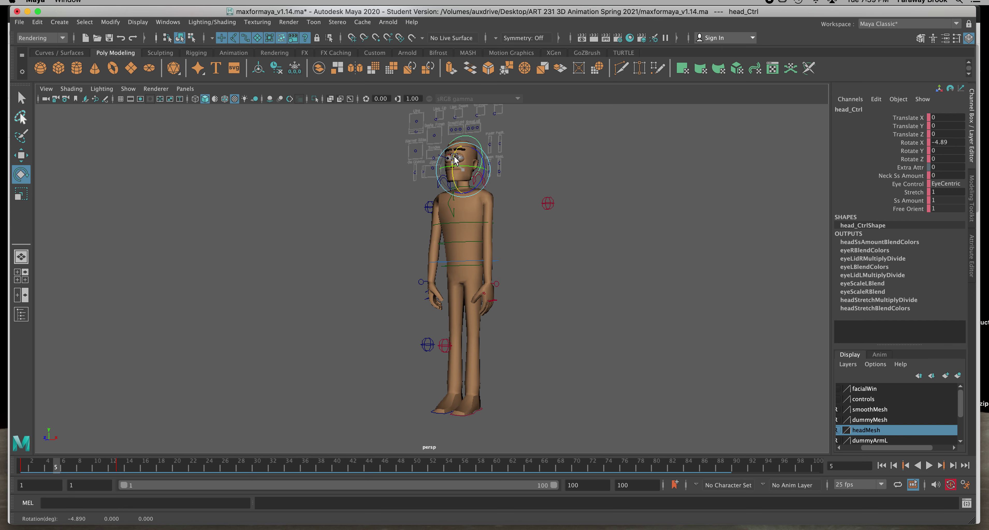
{"action": "left_click_drag", "start_coordinate": [578, 243], "coordinate": [509, 245], "text": "alt"}
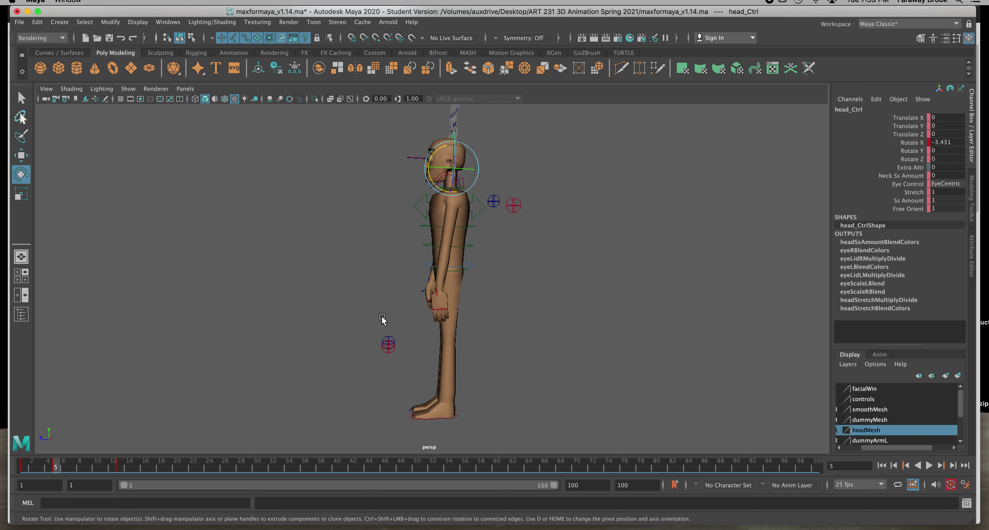
- At frame 22, rotate the root control upright to about -1, -6.5, 2 degrees and shift it forward to about Z 4.2
{"action": "left_click_drag", "start_coordinate": [60, 466], "coordinate": [138, 478]}
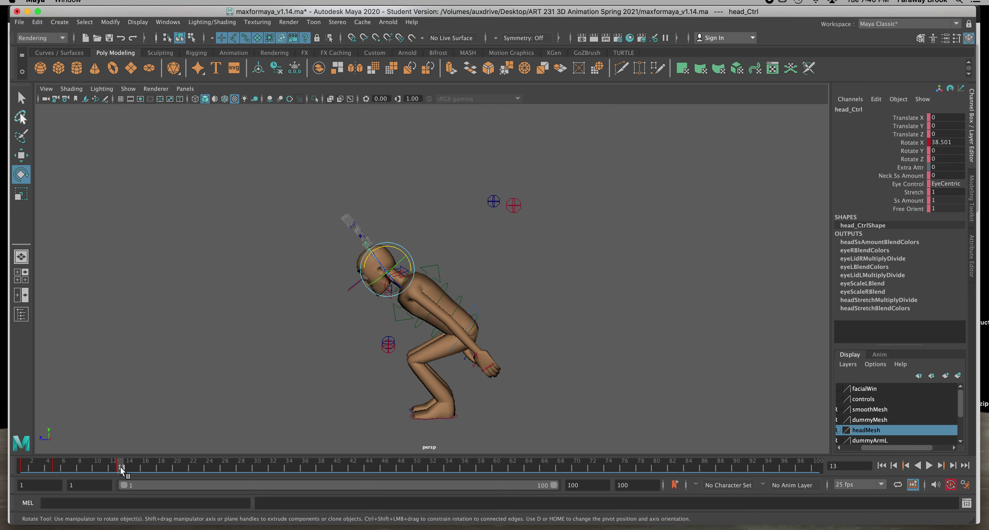
{"action": "left_click", "coordinate": [192, 468]}
{"action": "left_click", "coordinate": [480, 313]}
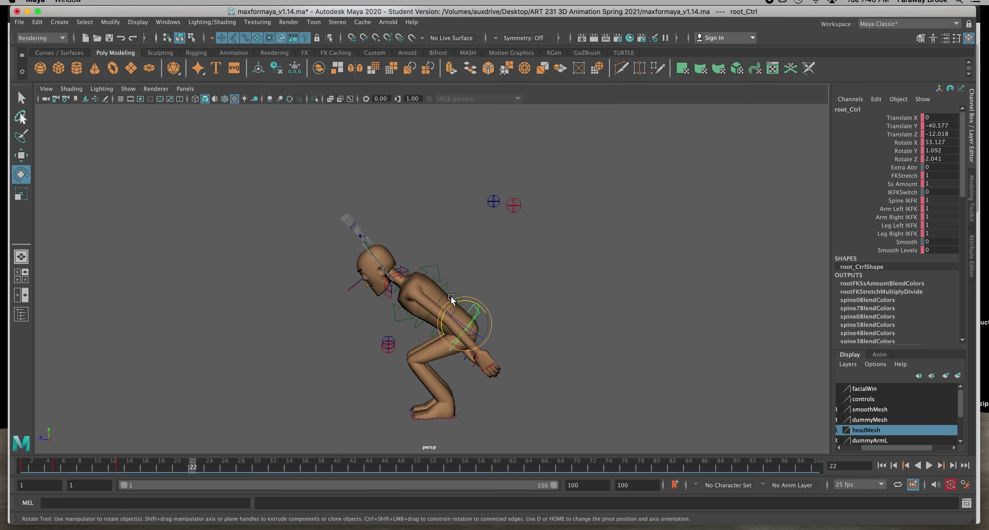
{"action": "left_click_drag", "start_coordinate": [452, 302], "coordinate": [478, 299]}
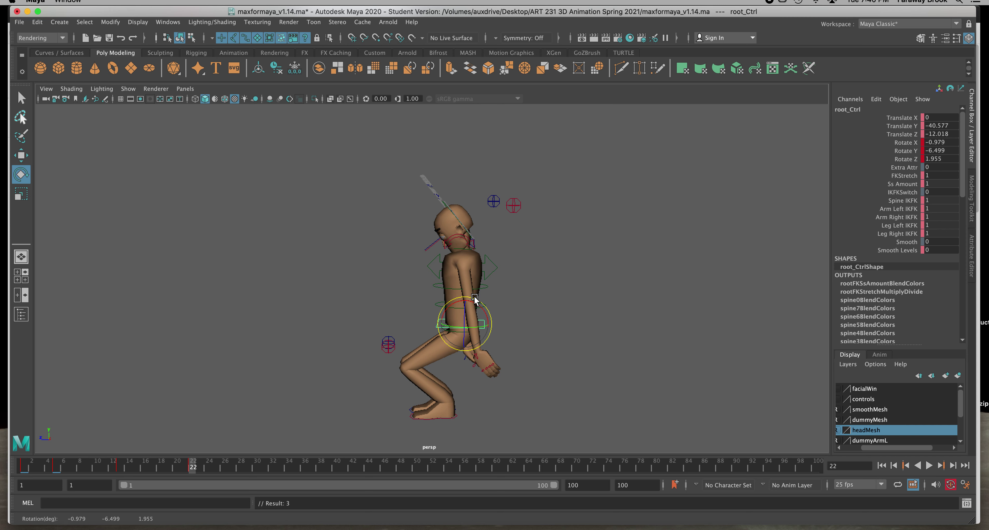
{"action": "left_click", "coordinate": [21, 156]}
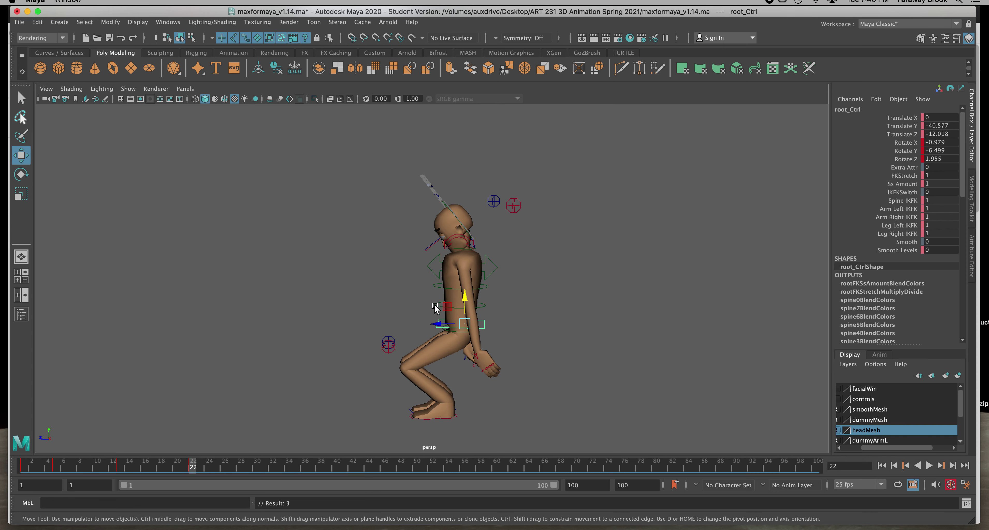
{"action": "left_click_drag", "start_coordinate": [437, 323], "coordinate": [415, 324]}
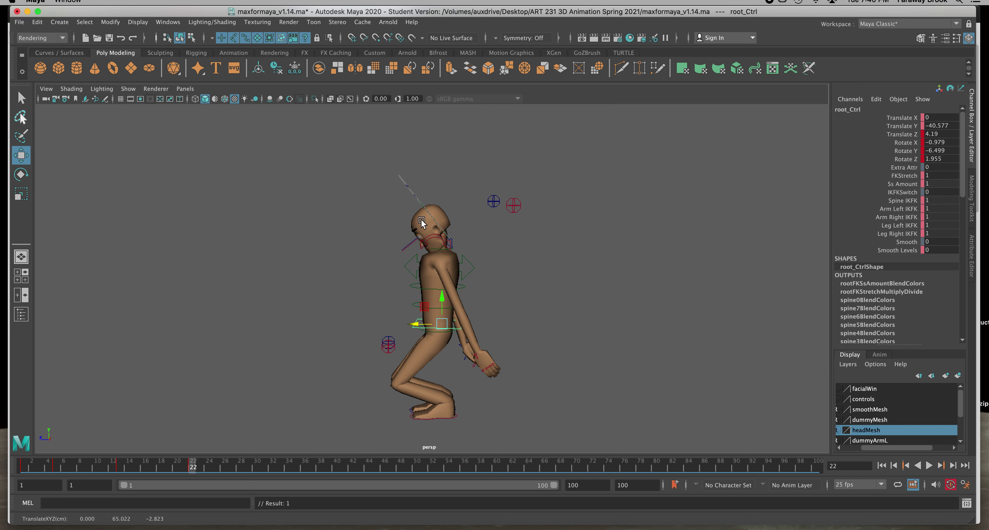
- Tilt the head control back to about -19.4 degrees in X at frame 22
{"action": "left_click_drag", "start_coordinate": [392, 230], "coordinate": [411, 228], "text": "alt"}
{"action": "left_click", "coordinate": [430, 203]}
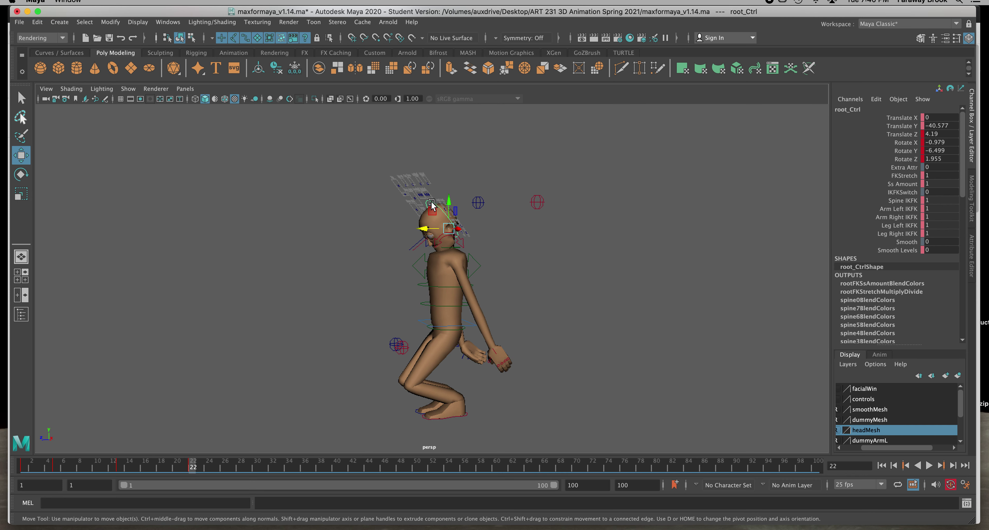
{"action": "left_click", "coordinate": [20, 174]}
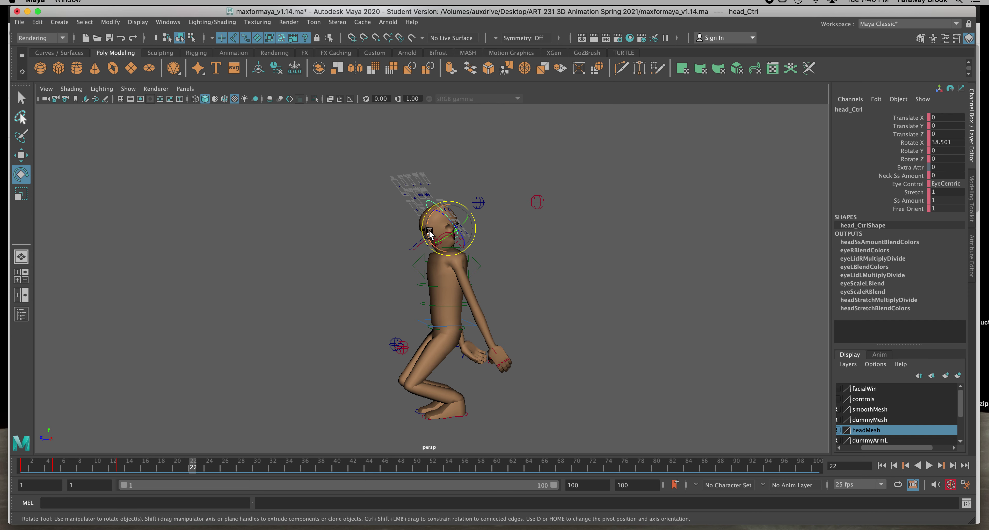
{"action": "left_click_drag", "start_coordinate": [426, 232], "coordinate": [434, 217]}
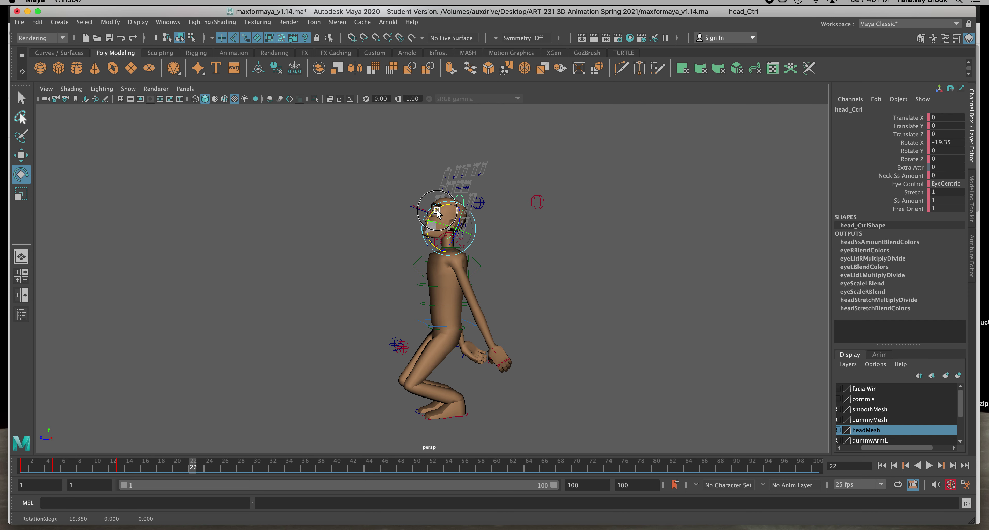
{"action": "left_click_drag", "start_coordinate": [552, 278], "coordinate": [530, 278], "text": "alt"}
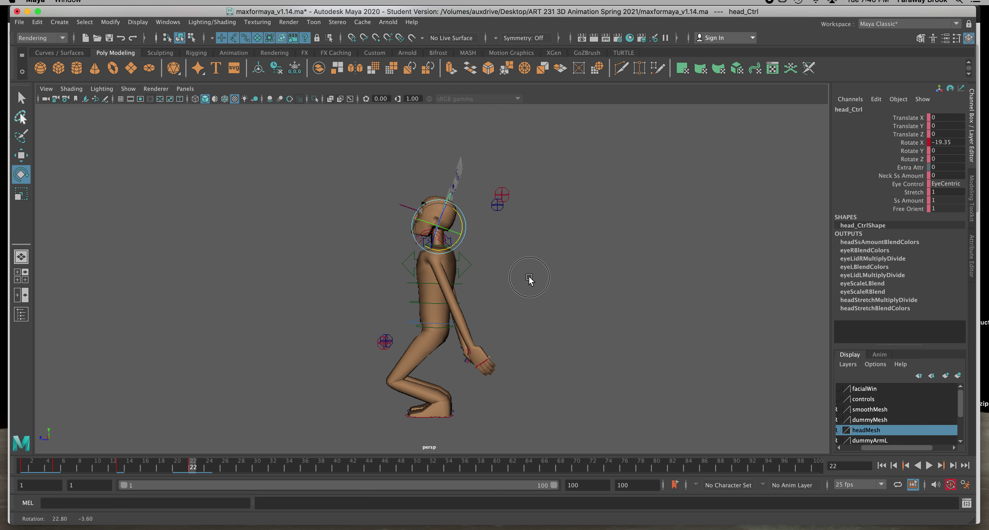
- Key the left and right foot IK controls at frame 13 to hold the feet on the ground
{"action": "left_click", "coordinate": [439, 324]}
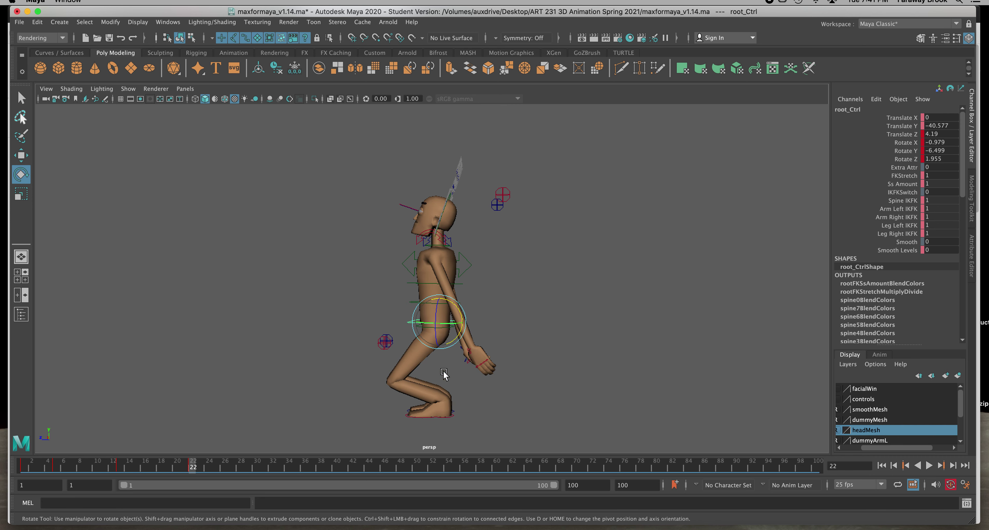
{"action": "left_click", "coordinate": [434, 419]}
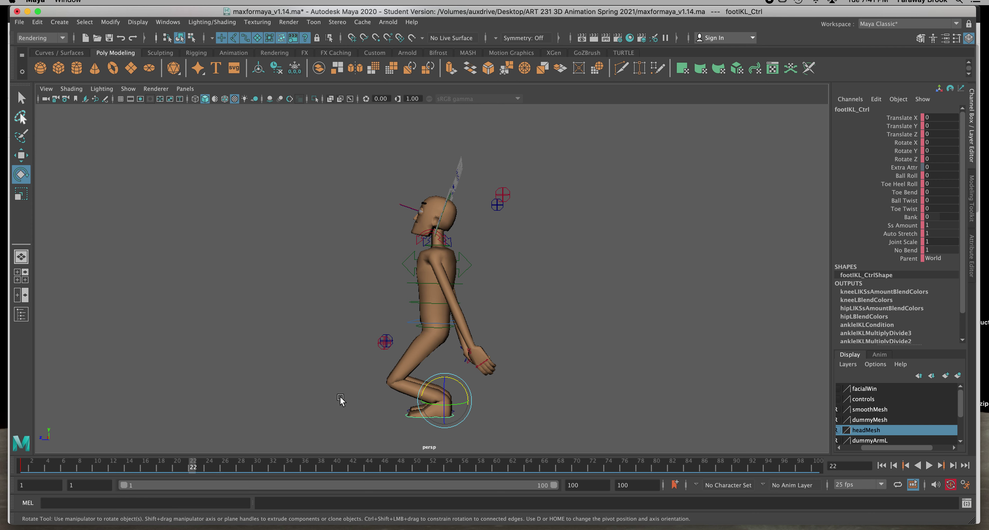
{"action": "left_click", "coordinate": [421, 324]}
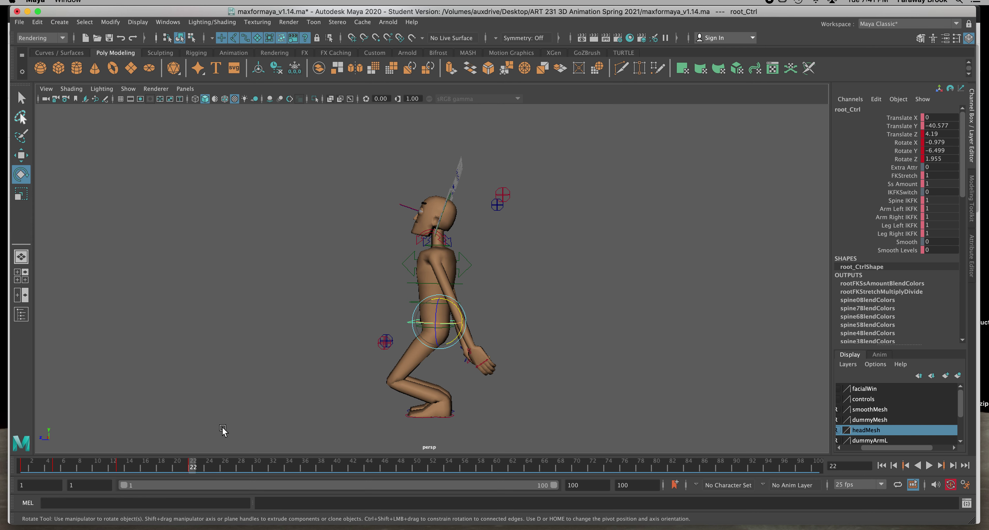
{"action": "left_click", "coordinate": [122, 467]}
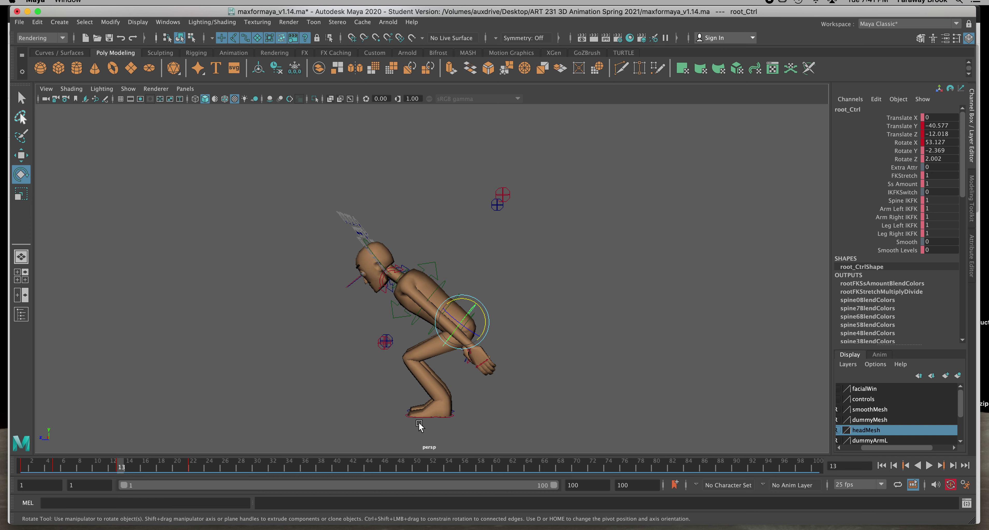
{"action": "left_click", "coordinate": [447, 418]}
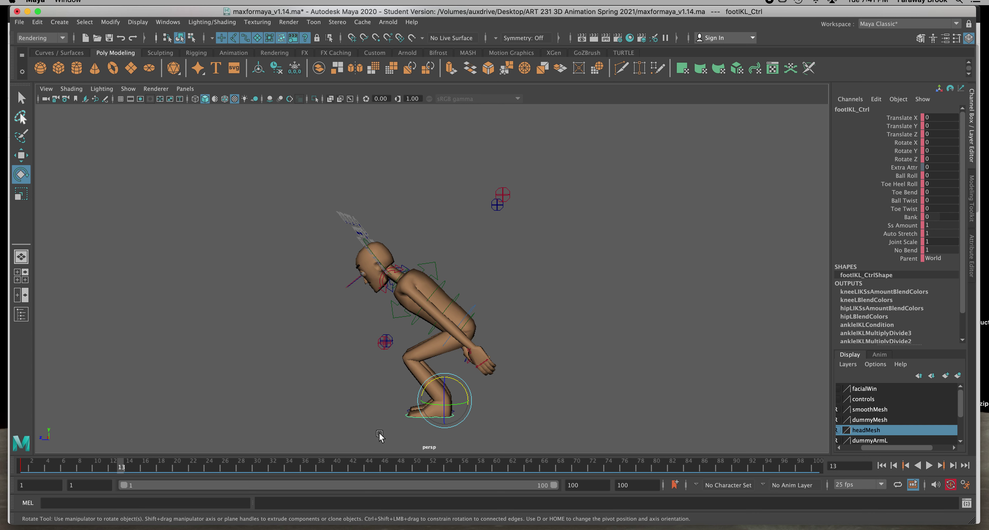
{"action": "key", "text": "s"}
{"action": "left_click_drag", "start_coordinate": [321, 418], "coordinate": [386, 428], "text": "alt"}
{"action": "left_click", "coordinate": [426, 410]}
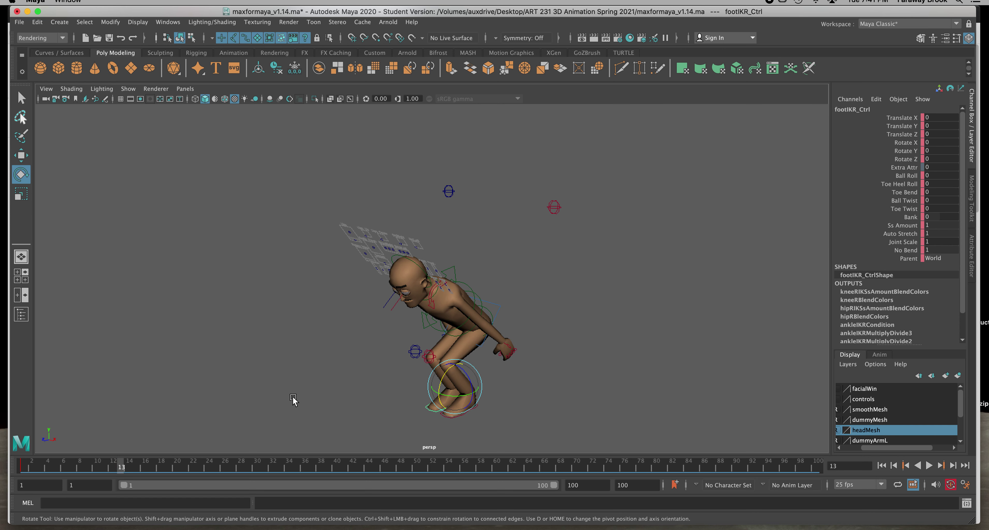
{"action": "key", "text": "s"}
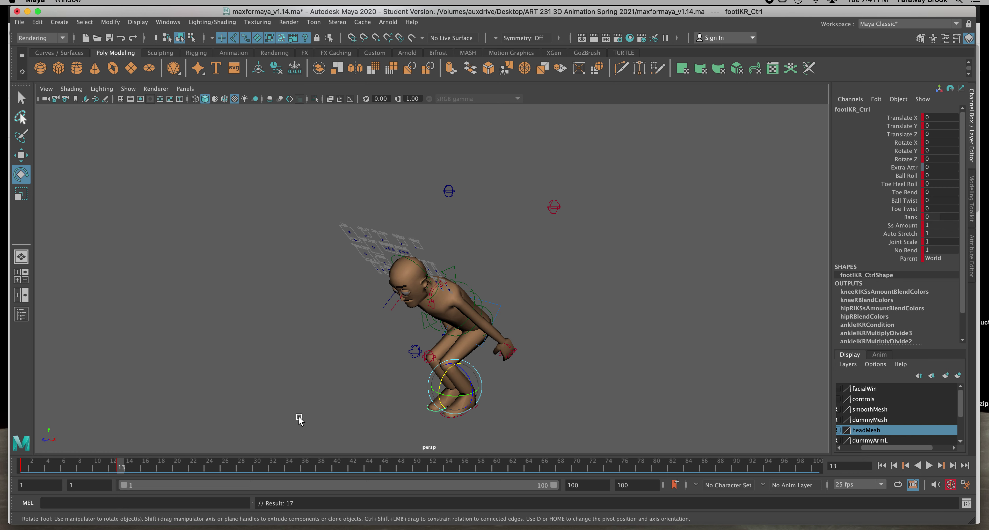
- Raise the root control to about Y 31.3 at frame 22 to lift the body
{"action": "left_click_drag", "start_coordinate": [275, 425], "coordinate": [214, 411], "text": "alt"}
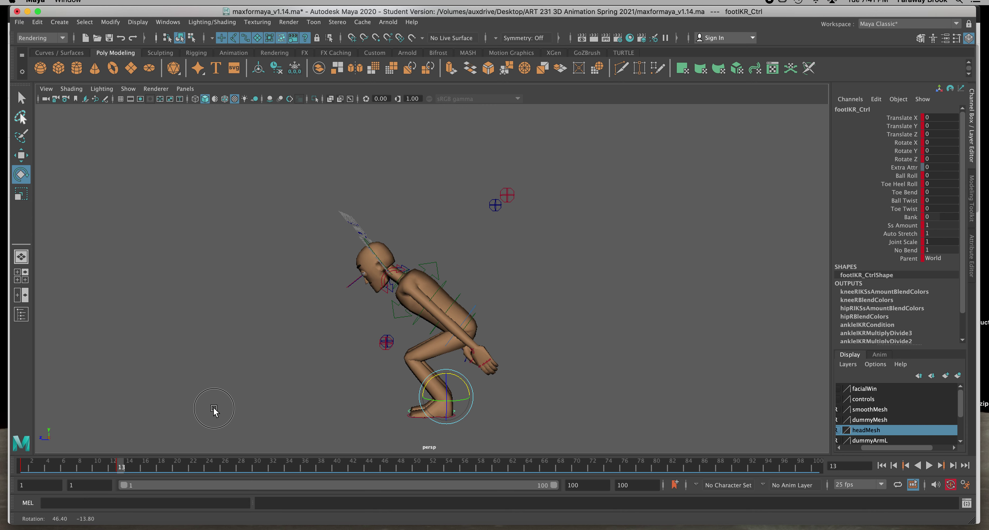
{"action": "left_click", "coordinate": [470, 310]}
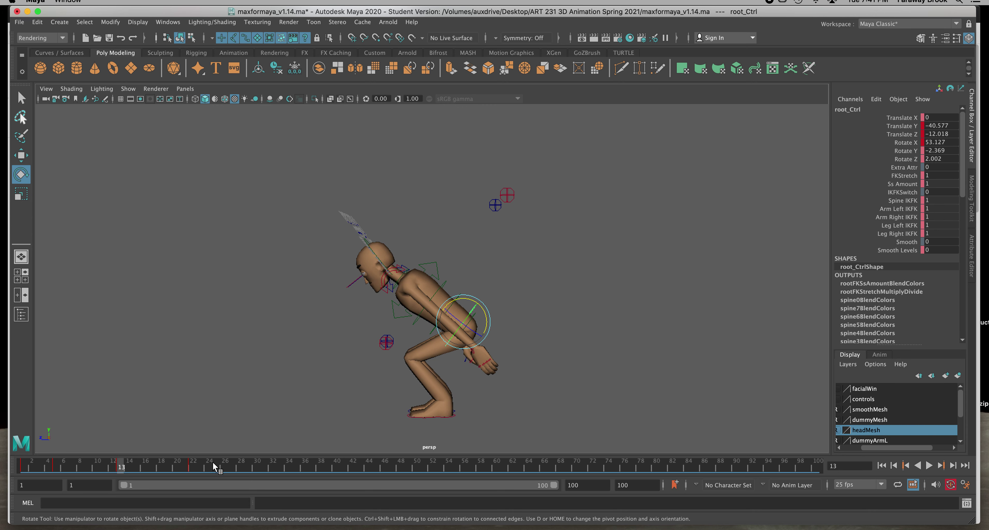
{"action": "key", "text": "period"}
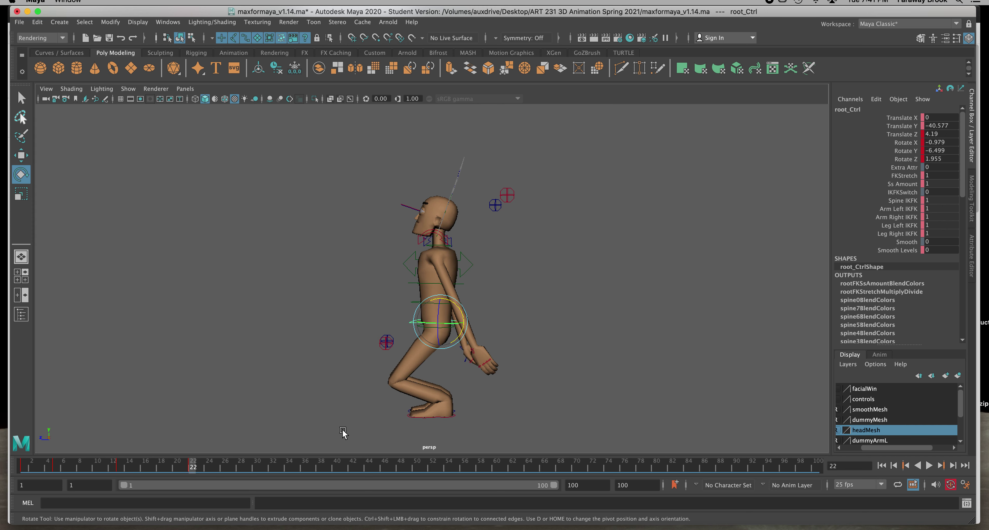
{"action": "key", "text": "w"}
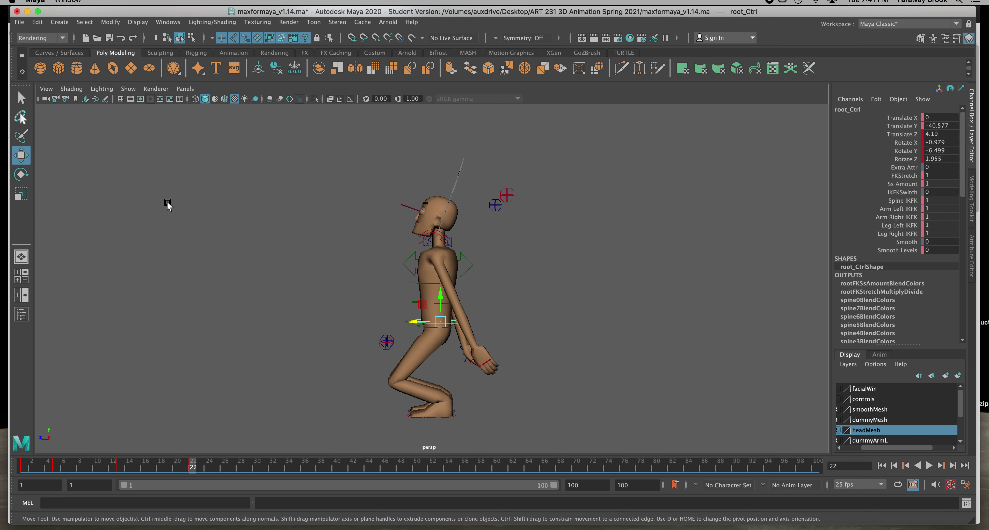
{"action": "left_click_drag", "start_coordinate": [440, 293], "coordinate": [435, 193]}
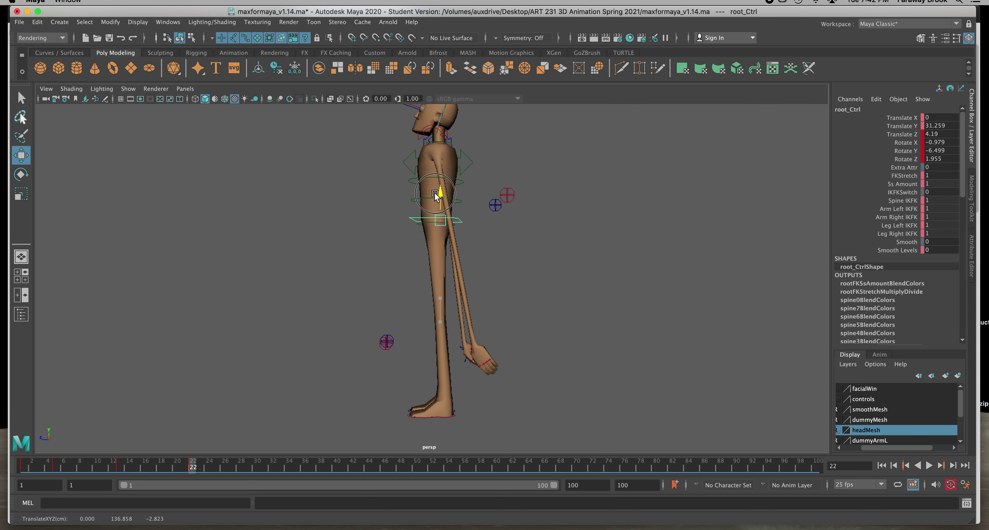
- Lift the left foot IK control to about Y 34.1 at frame 22 and raise the right foot IK control to match
{"action": "left_click", "coordinate": [434, 417]}
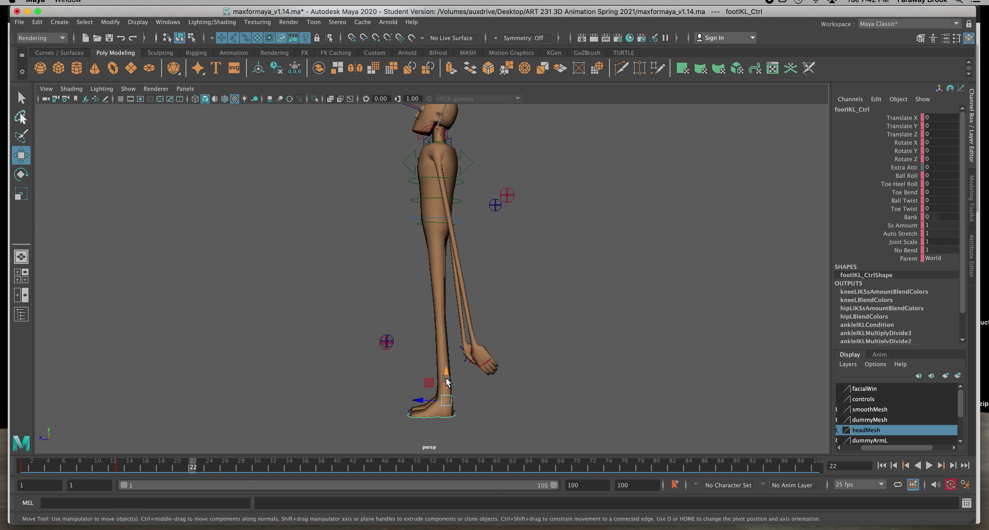
{"action": "left_click_drag", "start_coordinate": [445, 376], "coordinate": [442, 327]}
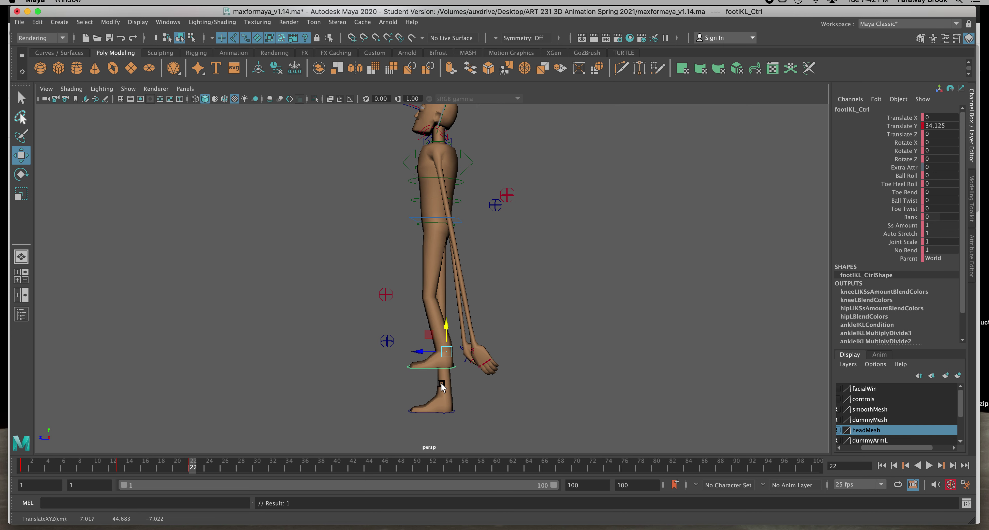
{"action": "left_click", "coordinate": [447, 384]}
{"action": "left_click_drag", "start_coordinate": [447, 384], "coordinate": [443, 332]}
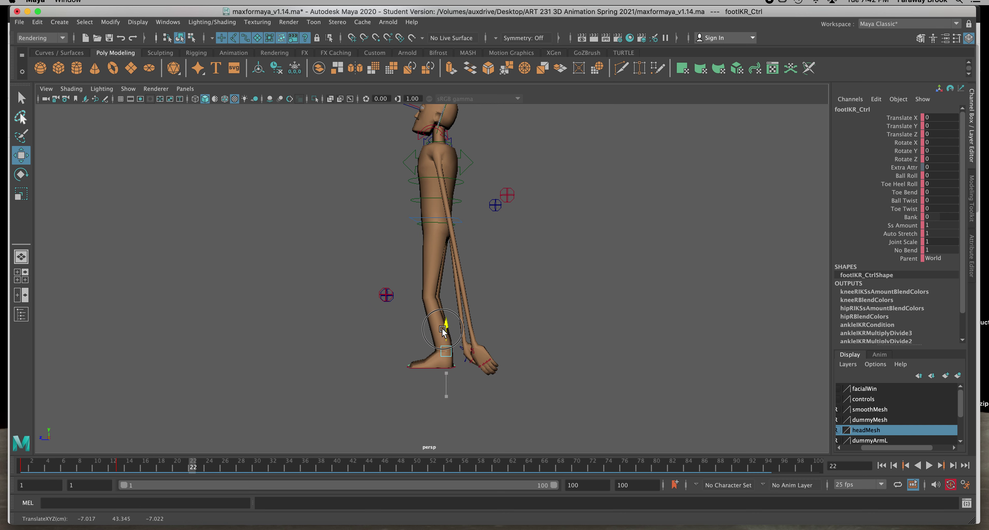
- Key the right foot IK control's raised position at frame 22 and rotate it to about 52.0 degrees in X, toes down
{"action": "key", "text": "shift+w"}
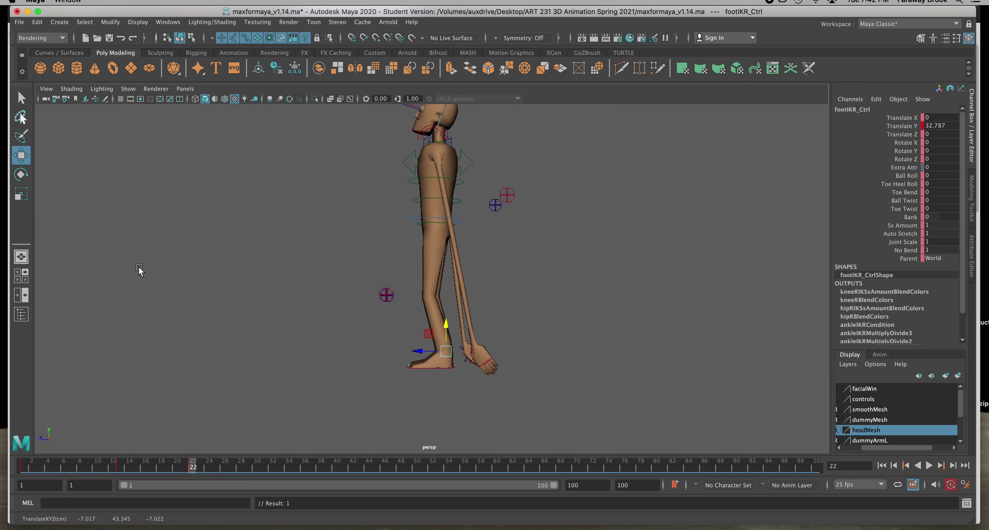
{"action": "left_click", "coordinate": [21, 177]}
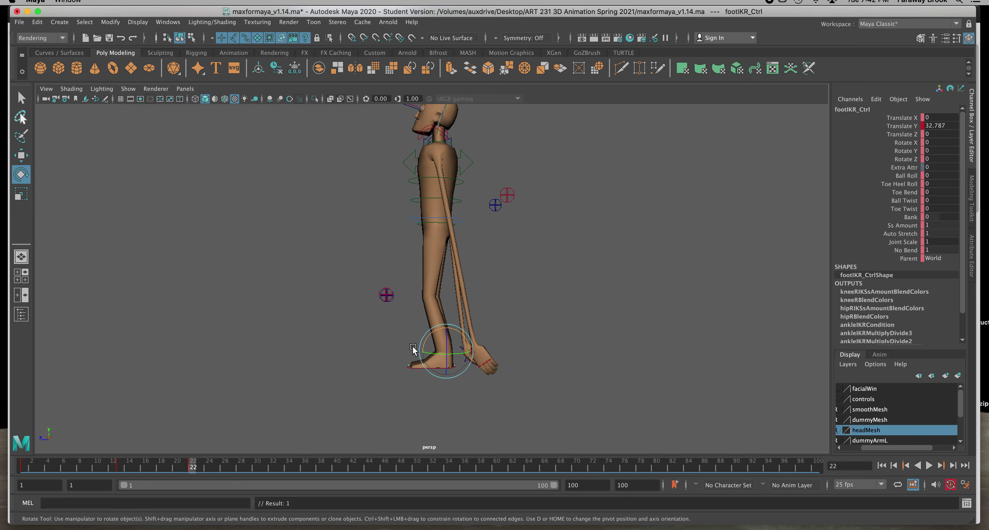
{"action": "left_click_drag", "start_coordinate": [363, 339], "coordinate": [441, 366], "text": "alt"}
{"action": "left_click_drag", "start_coordinate": [494, 384], "coordinate": [441, 380], "text": "alt"}
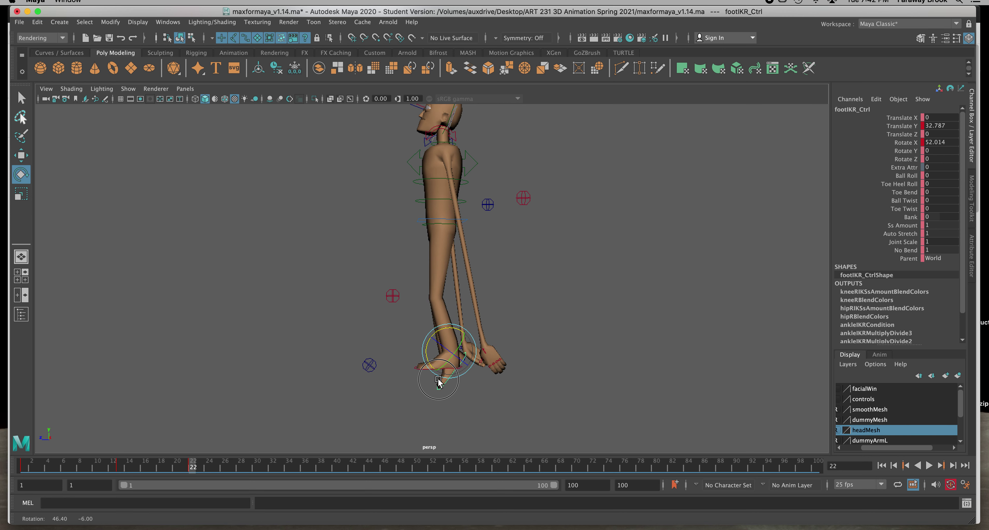
- Rotate the left foot IK control to about 54.7 degrees in X at frame 22 so its toes point down
{"action": "left_click", "coordinate": [464, 391]}
{"action": "left_click", "coordinate": [443, 369]}
{"action": "left_click_drag", "start_coordinate": [400, 366], "coordinate": [373, 393], "text": "alt"}
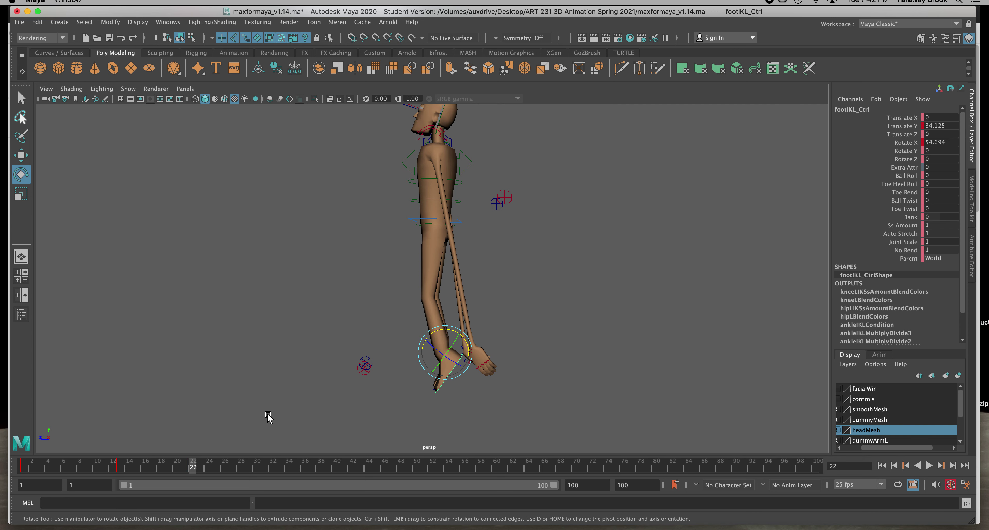
- Swing the left arm IK control forward to about Y -4.8, Z -45.0 and rotate it to about -22.1, -64.1, 120.5 at frame 22
{"action": "left_click", "coordinate": [502, 350]}
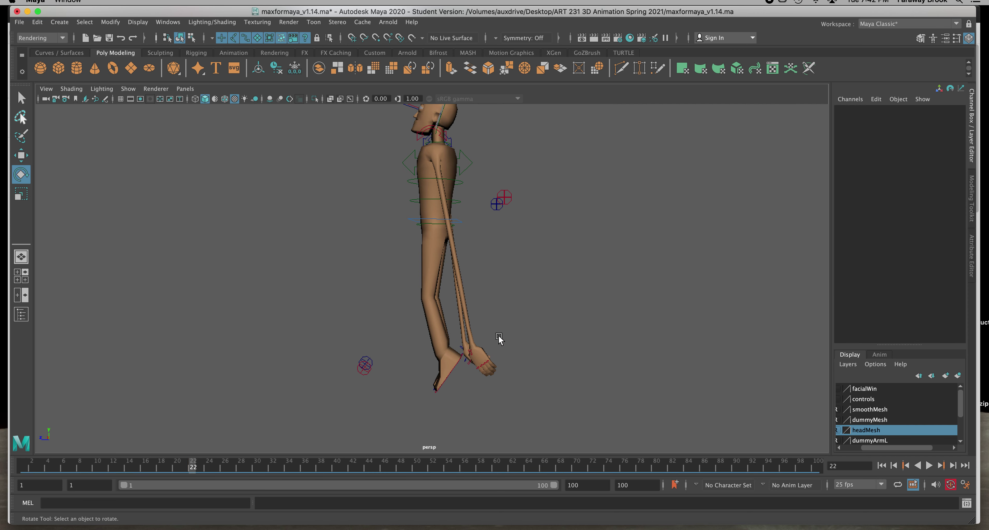
{"action": "left_click", "coordinate": [470, 351]}
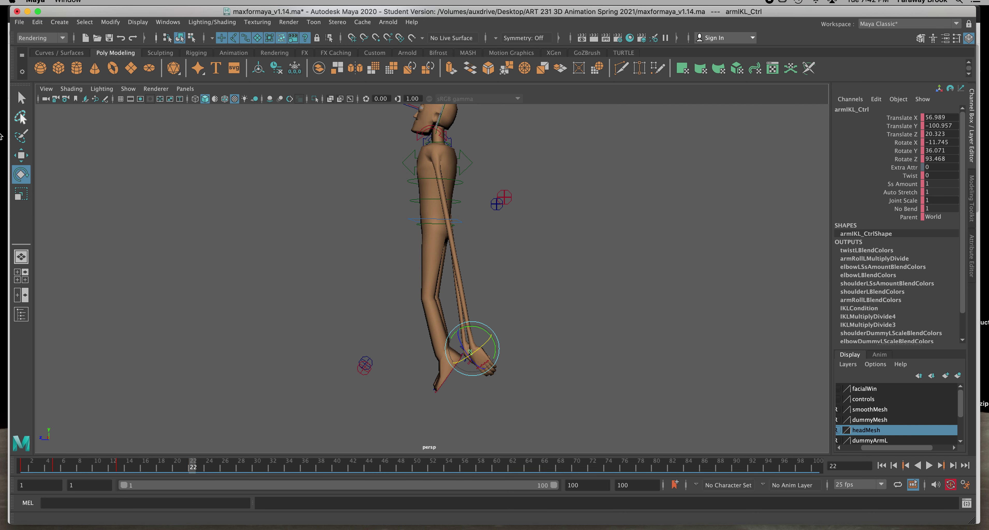
{"action": "left_click", "coordinate": [21, 155]}
{"action": "left_click_drag", "start_coordinate": [471, 320], "coordinate": [414, 173]}
{"action": "left_click_drag", "start_coordinate": [447, 207], "coordinate": [379, 224]}
{"action": "left_click", "coordinate": [22, 175]}
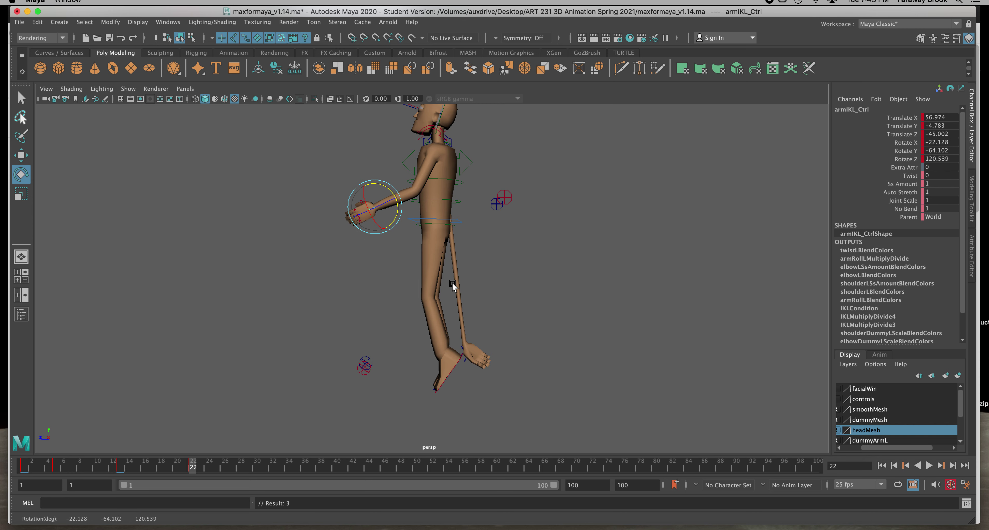
- Swing the right arm IK control forward to about Y 8.1, Z 45.1 and rotate it to about -60.7, -73.6, 138.6 at frame 22
{"action": "left_click", "coordinate": [461, 344]}
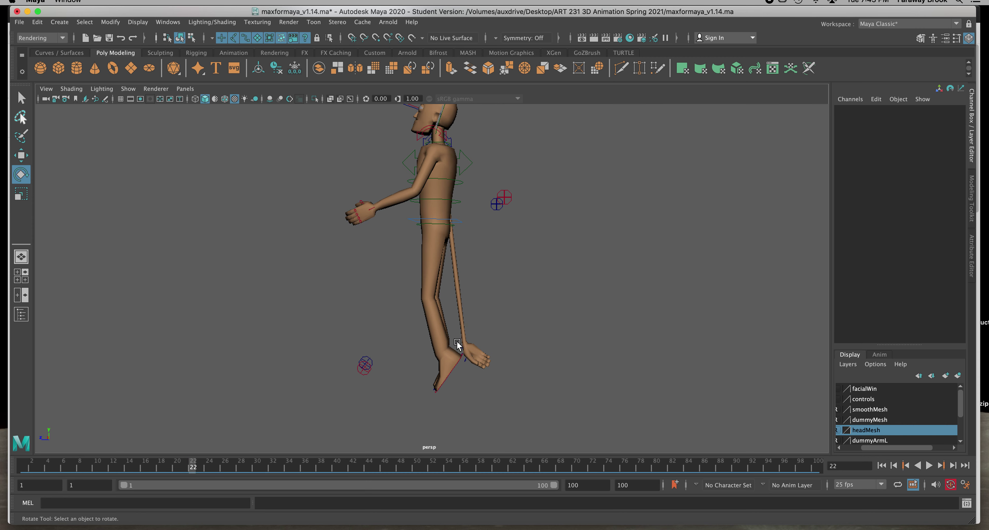
{"action": "left_click", "coordinate": [462, 345]}
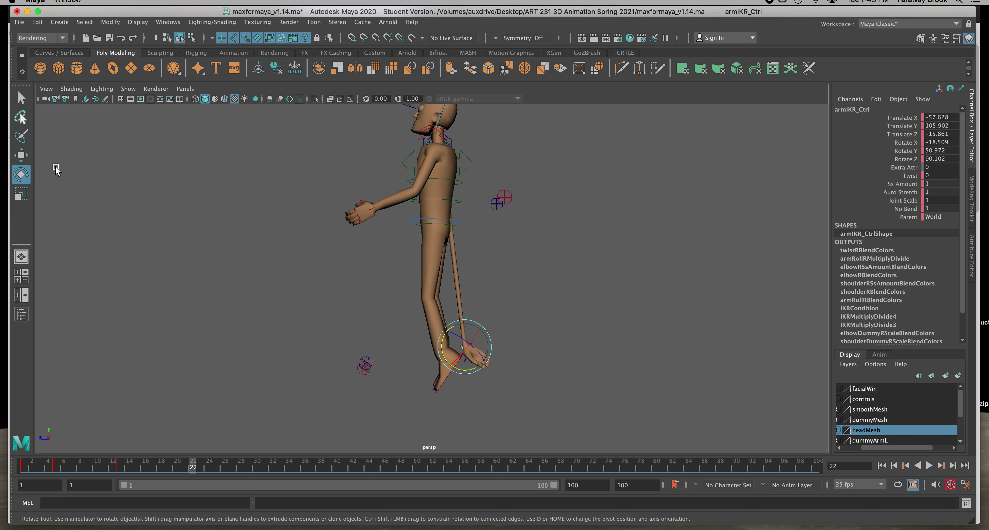
{"action": "left_click", "coordinate": [21, 155]}
{"action": "left_click_drag", "start_coordinate": [463, 318], "coordinate": [345, 213]}
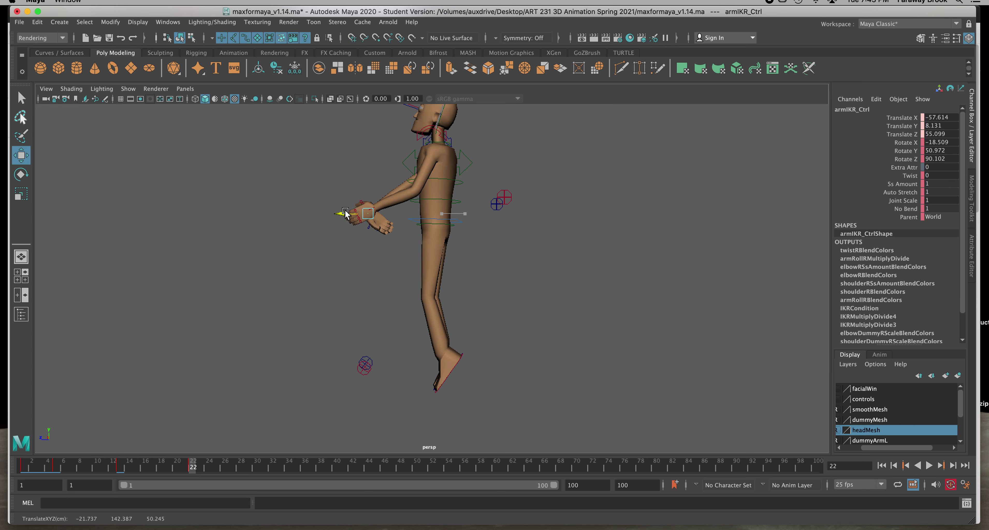
{"action": "left_click_drag", "start_coordinate": [371, 254], "coordinate": [588, 239], "text": "alt"}
{"action": "mouse_move", "coordinate": [529, 215]}
{"action": "left_mouse_down"}
{"action": "mouse_move", "coordinate": [506, 209]}
{"action": "mouse_move", "coordinate": [519, 211]}
{"action": "left_mouse_up"}
{"action": "key", "text": "shift+w"}
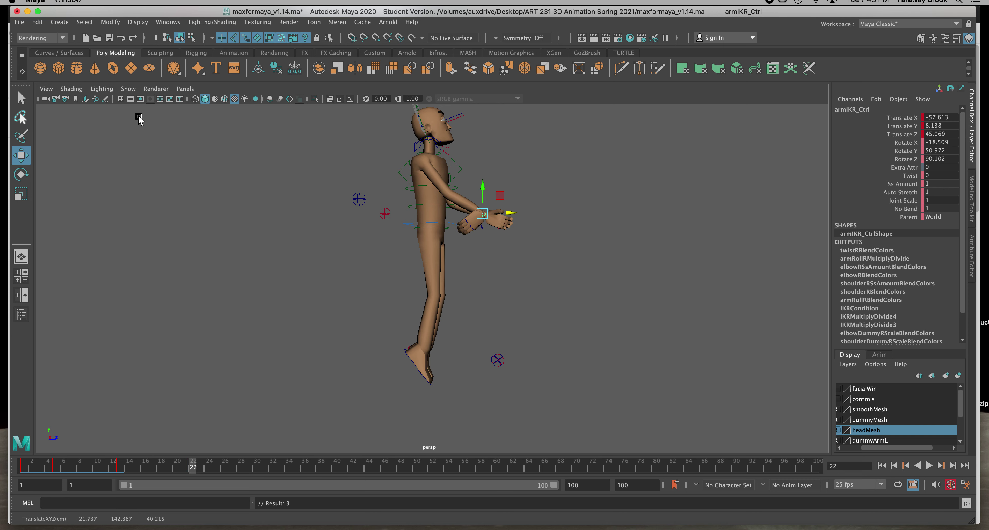
{"action": "left_click", "coordinate": [24, 176]}
{"action": "left_click_drag", "start_coordinate": [478, 241], "coordinate": [359, 234]}
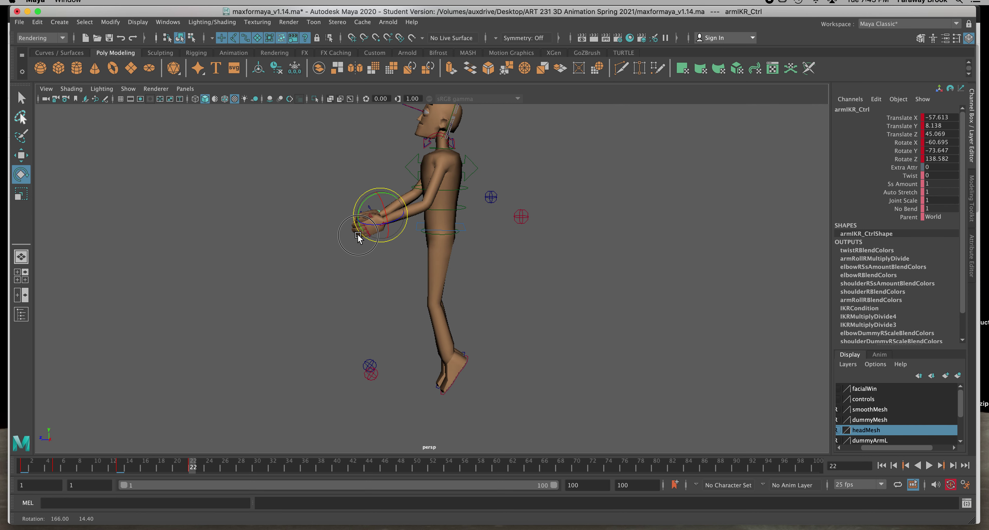
- Nudge the left arm IK control slightly further forward to about Z -47.0 at frame 22
{"action": "left_click", "coordinate": [407, 267]}
{"action": "left_click", "coordinate": [383, 231]}
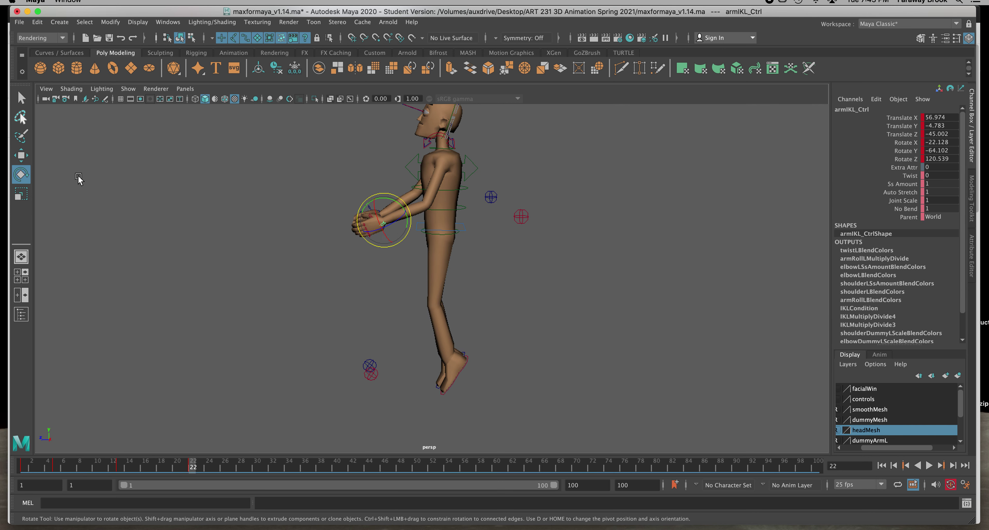
{"action": "left_click", "coordinate": [27, 156]}
{"action": "left_click_drag", "start_coordinate": [361, 225], "coordinate": [351, 224]}
{"action": "left_click_drag", "start_coordinate": [499, 280], "coordinate": [514, 305], "text": "alt"}
{"action": "scroll", "coordinate": [514, 303], "scroll_direction": "up", "scroll_amount": 2}
{"action": "mouse_move", "coordinate": [514, 292]}
{"action": "middle_mouse_down", "text": "alt"}
{"action": "mouse_move", "coordinate": [513, 270]}
{"action": "mouse_move", "coordinate": [517, 280]}
{"action": "middle_mouse_up", "text": "alt"}
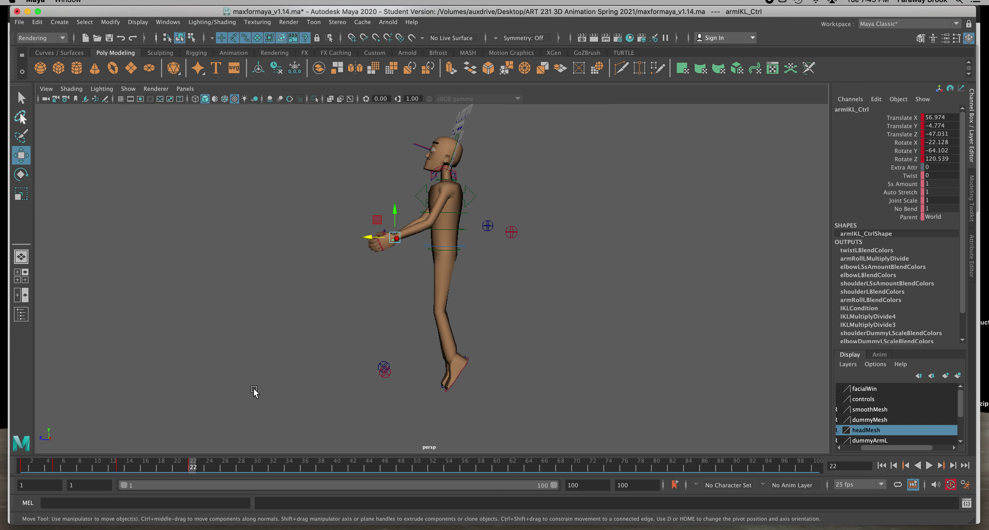
- Shift the left foot IK control's key from frame 13 to frame 16 to delay its lift-off
{"action": "left_click_drag", "start_coordinate": [179, 462], "coordinate": [155, 469]}
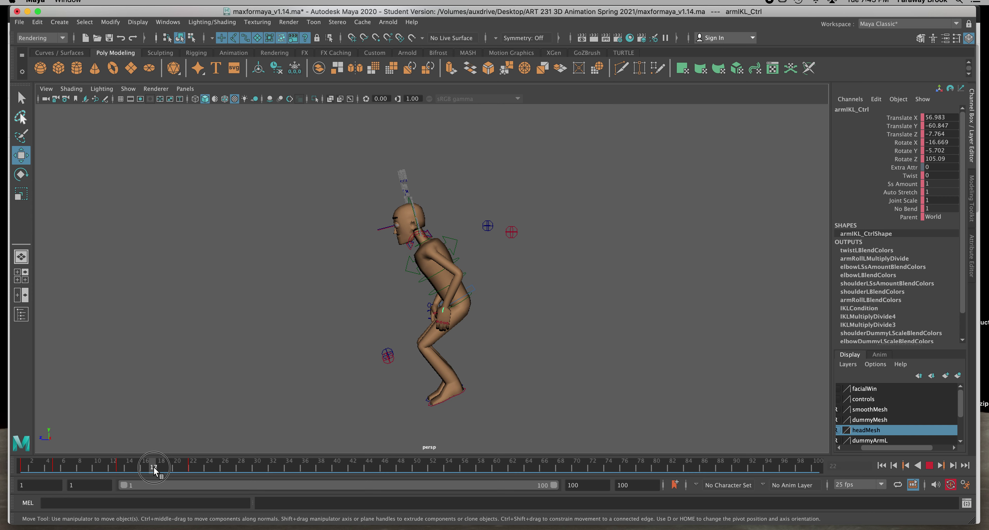
{"action": "left_click_drag", "start_coordinate": [147, 467], "coordinate": [119, 467]}
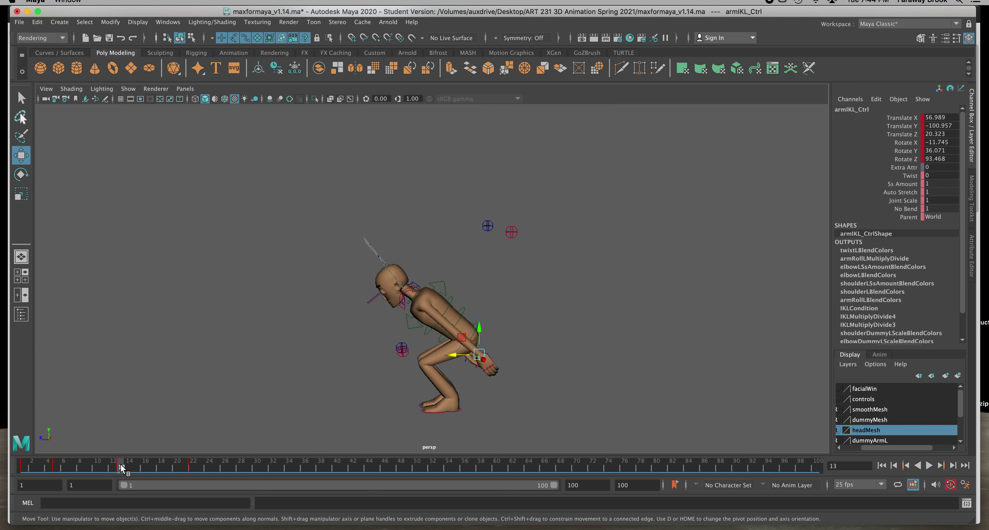
{"action": "left_click", "coordinate": [430, 414]}
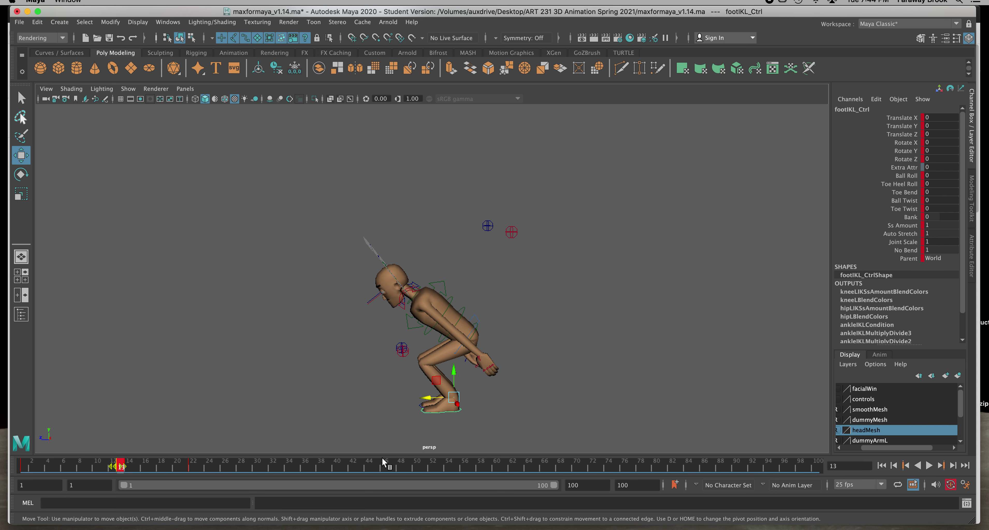
{"action": "left_click_drag", "start_coordinate": [123, 466], "coordinate": [145, 466]}
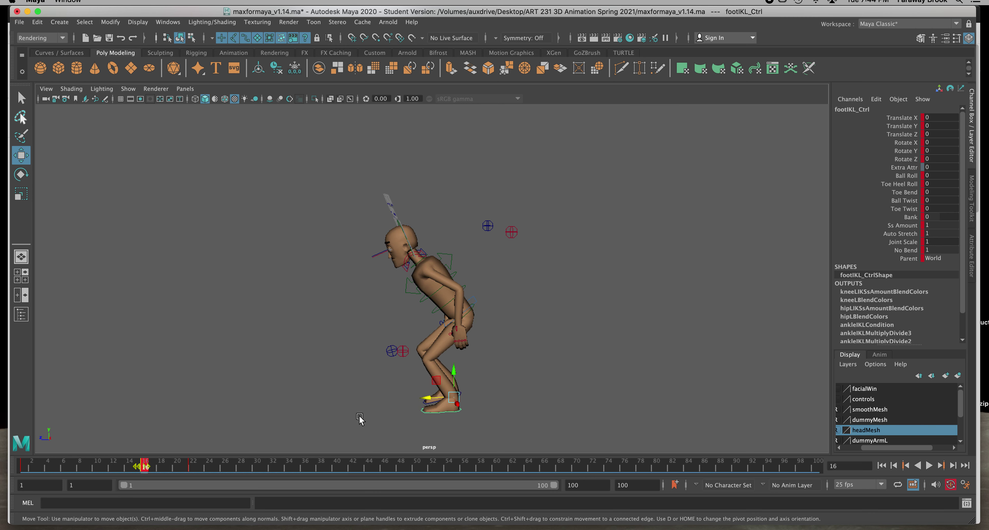
- Shift the right foot IK control's frame 13 key to frame 16 to match the left foot
{"action": "left_click_drag", "start_coordinate": [338, 418], "coordinate": [419, 419], "text": "alt"}
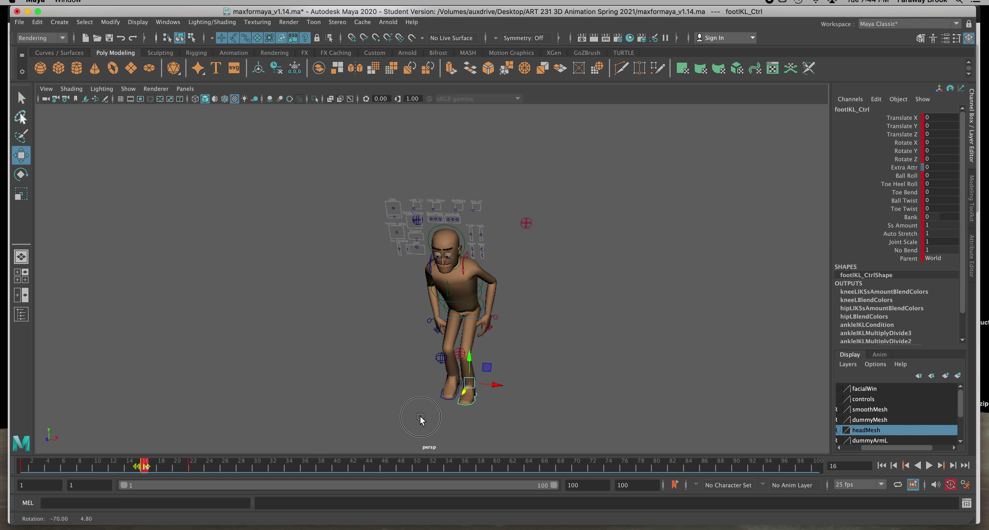
{"action": "left_click", "coordinate": [449, 397]}
{"action": "left_click", "coordinate": [118, 465]}
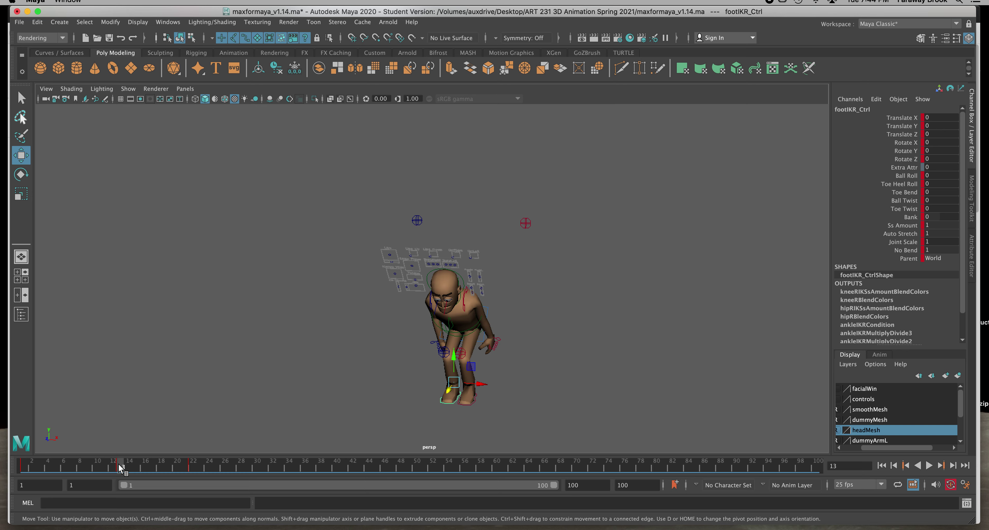
{"action": "left_click", "coordinate": [124, 465], "text": "shift"}
{"action": "left_click_drag", "start_coordinate": [121, 467], "coordinate": [145, 465]}
{"action": "left_click_drag", "start_coordinate": [494, 435], "coordinate": [426, 414], "text": "alt"}
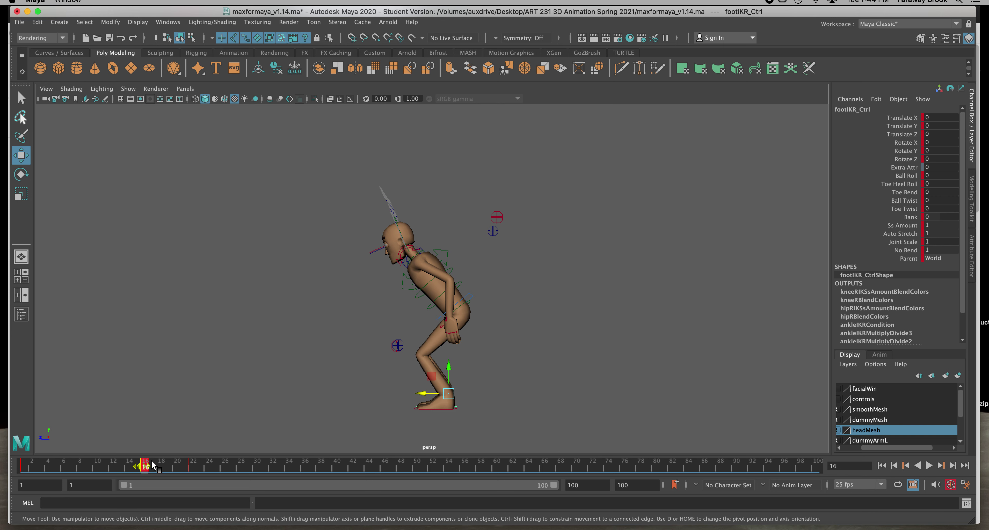
- Play the jump from frame 1 to review the crouch, foot timing and lift-off
{"action": "left_click_drag", "start_coordinate": [161, 467], "coordinate": [24, 466]}
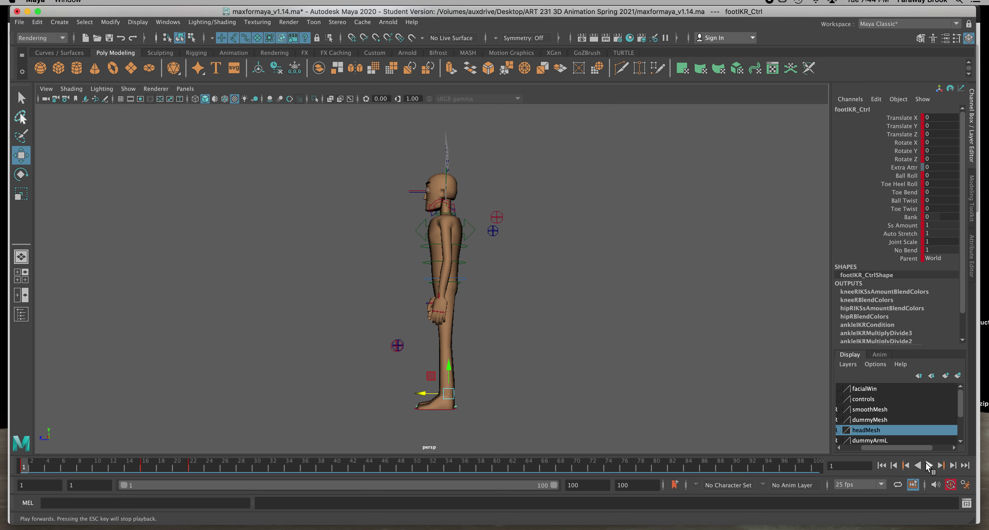
{"action": "left_click", "coordinate": [929, 465]}
{"action": "left_click", "coordinate": [929, 466]}
{"action": "left_click", "coordinate": [882, 465]}
{"action": "left_click", "coordinate": [929, 465]}
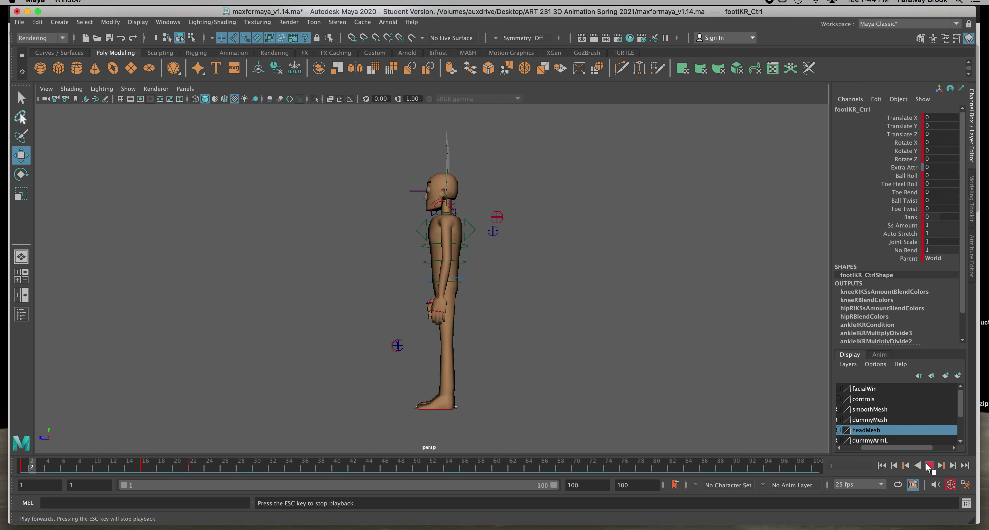
{"action": "left_click", "coordinate": [929, 465]}
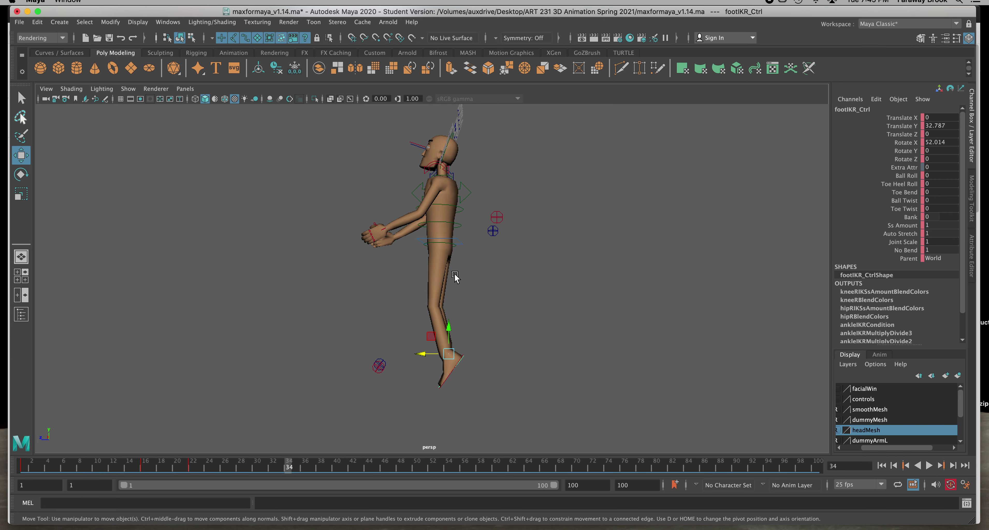
- Select the hip control and key its neutral position at frame 20
{"action": "left_click_drag", "start_coordinate": [461, 279], "coordinate": [478, 278], "text": "alt"}
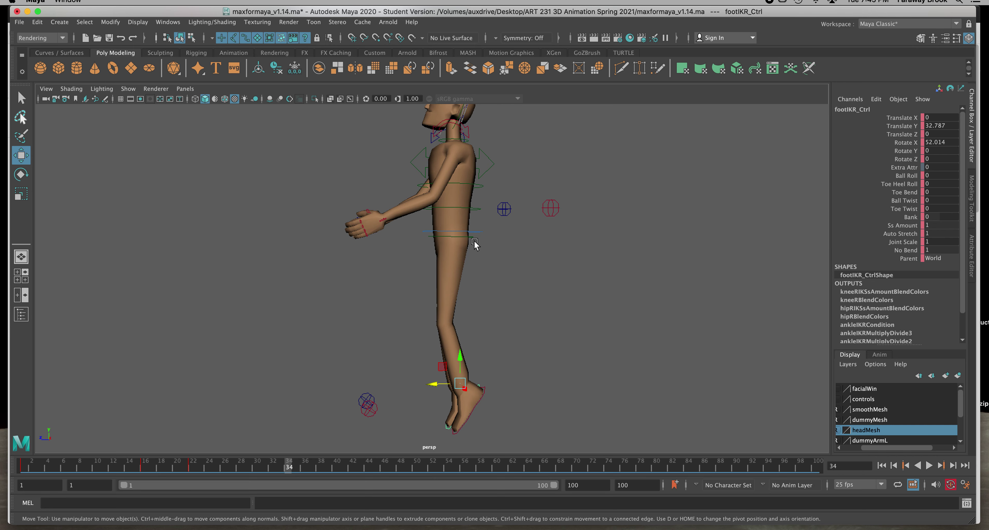
{"action": "left_click", "coordinate": [453, 234]}
{"action": "mouse_move", "coordinate": [464, 275]}
{"action": "left_mouse_down", "text": "alt"}
{"action": "mouse_move", "coordinate": [523, 282]}
{"action": "mouse_move", "coordinate": [453, 280]}
{"action": "mouse_move", "coordinate": [471, 281]}
{"action": "mouse_move", "coordinate": [457, 291]}
{"action": "left_mouse_up", "text": "alt"}
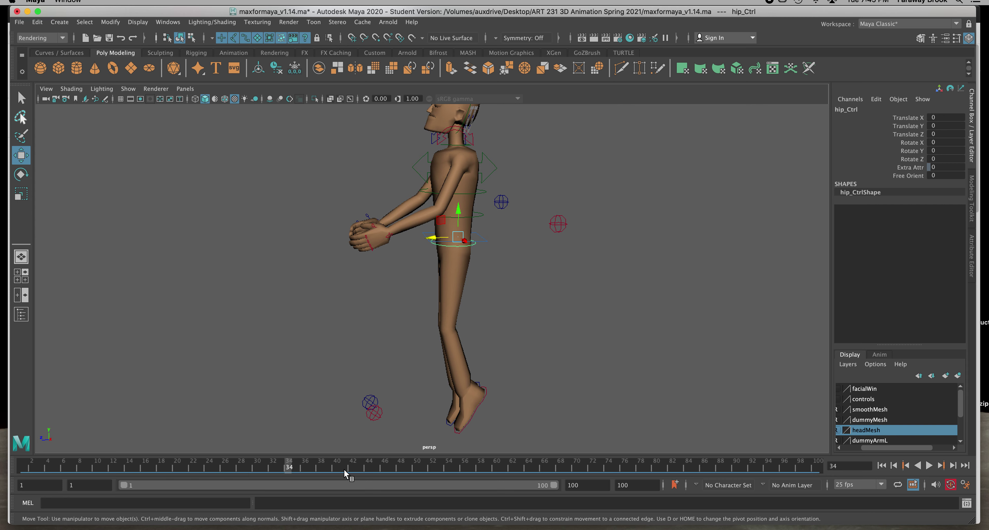
{"action": "left_click_drag", "start_coordinate": [289, 460], "coordinate": [184, 467]}
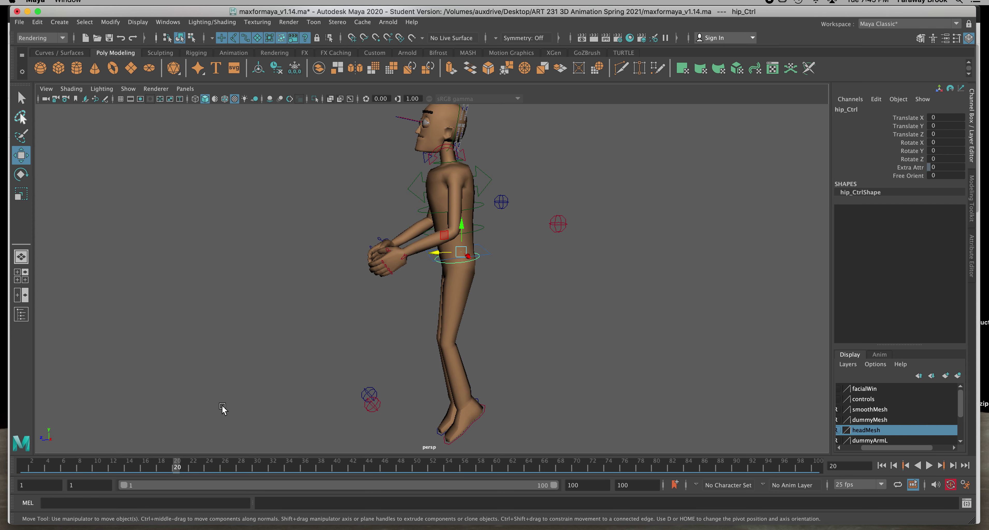
- Push the hip control forward to about Z 6.0 at frame 24 to arch the body
{"action": "left_click_drag", "start_coordinate": [184, 468], "coordinate": [207, 469]}
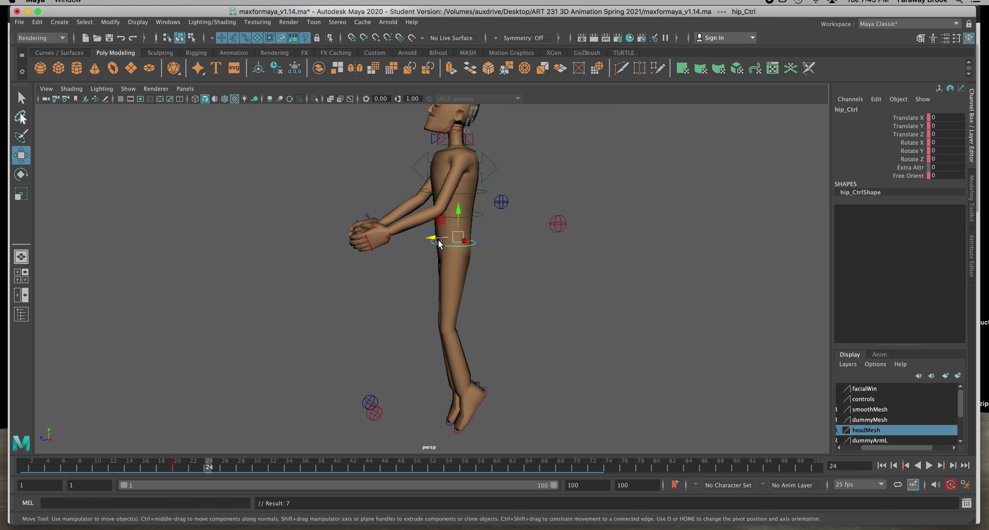
{"action": "left_click_drag", "start_coordinate": [437, 241], "coordinate": [422, 242]}
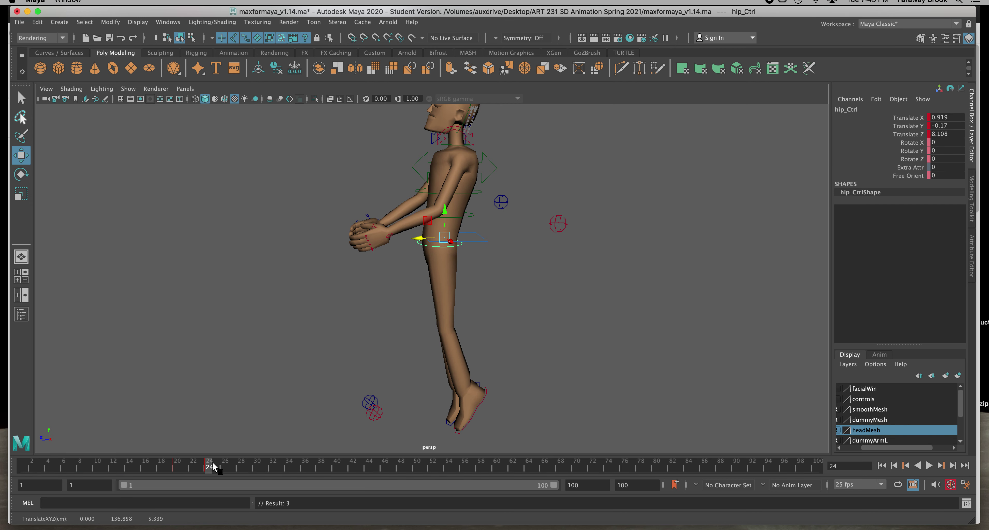
{"action": "mouse_move", "coordinate": [211, 468]}
{"action": "left_mouse_down"}
{"action": "mouse_move", "coordinate": [82, 466]}
{"action": "mouse_move", "coordinate": [249, 467]}
{"action": "mouse_move", "coordinate": [22, 463]}
{"action": "mouse_move", "coordinate": [221, 466]}
{"action": "mouse_move", "coordinate": [186, 466]}
{"action": "mouse_move", "coordinate": [211, 470]}
{"action": "left_mouse_up"}
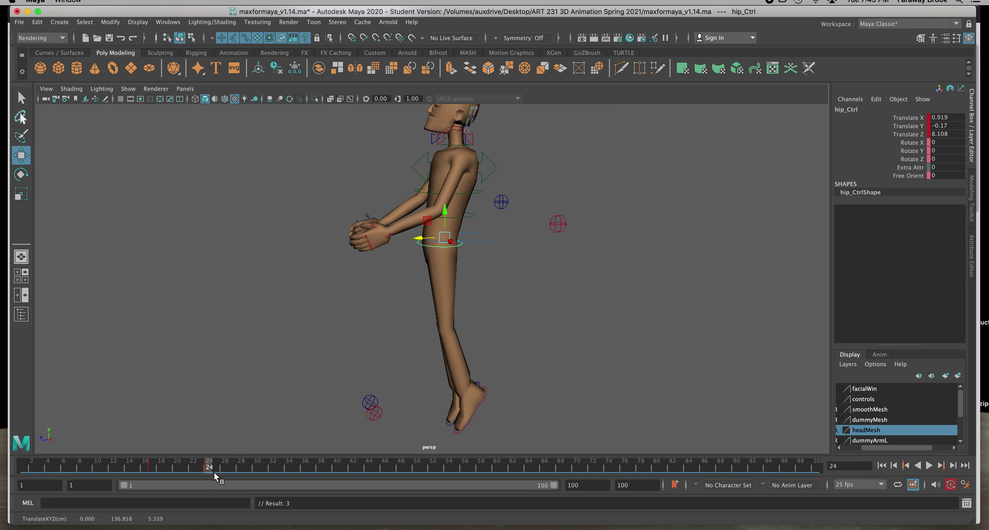
{"action": "left_click_drag", "start_coordinate": [418, 238], "coordinate": [422, 238]}
{"action": "left_click", "coordinate": [227, 464]}
{"action": "mouse_move", "coordinate": [227, 468]}
{"action": "left_mouse_down"}
{"action": "mouse_move", "coordinate": [81, 468]}
{"action": "mouse_move", "coordinate": [221, 464]}
{"action": "mouse_move", "coordinate": [209, 466]}
{"action": "left_mouse_up"}
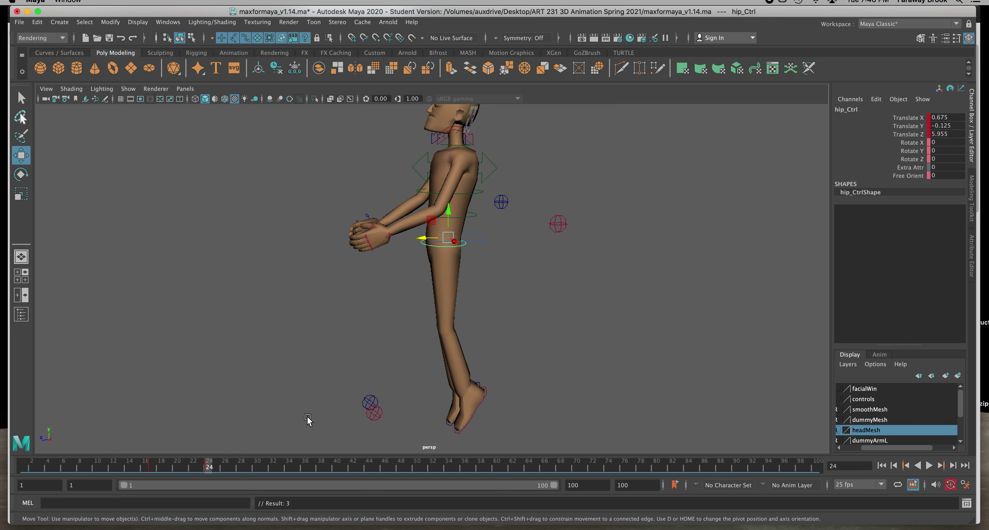
- Select the root control, check its frame 22 key, and move the timeline to frame 30
{"action": "scroll", "coordinate": [350, 386], "scroll_direction": "down", "scroll_amount": 2}
{"action": "mouse_move", "coordinate": [373, 385]}
{"action": "left_mouse_down", "text": "alt"}
{"action": "mouse_move", "coordinate": [333, 386]}
{"action": "mouse_move", "coordinate": [360, 382]}
{"action": "left_mouse_up", "text": "alt"}
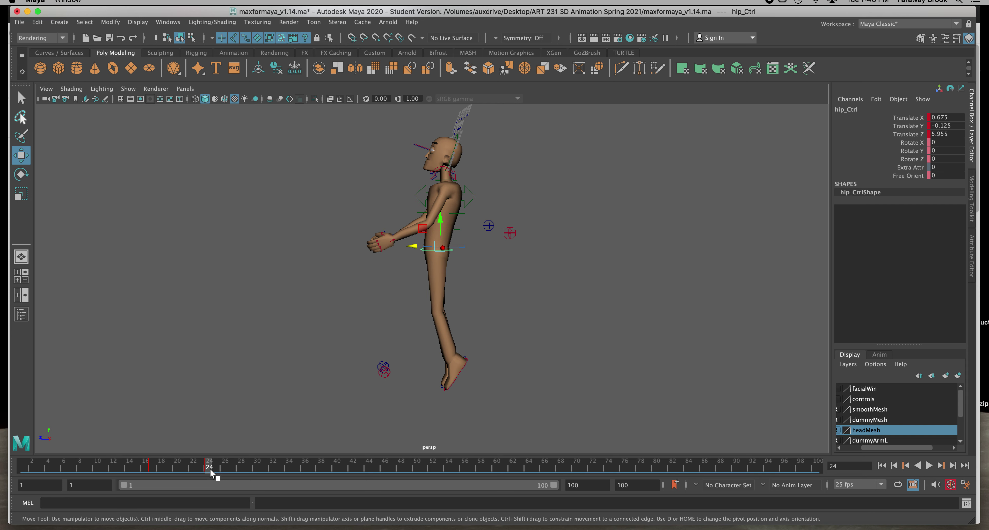
{"action": "left_click", "coordinate": [458, 247]}
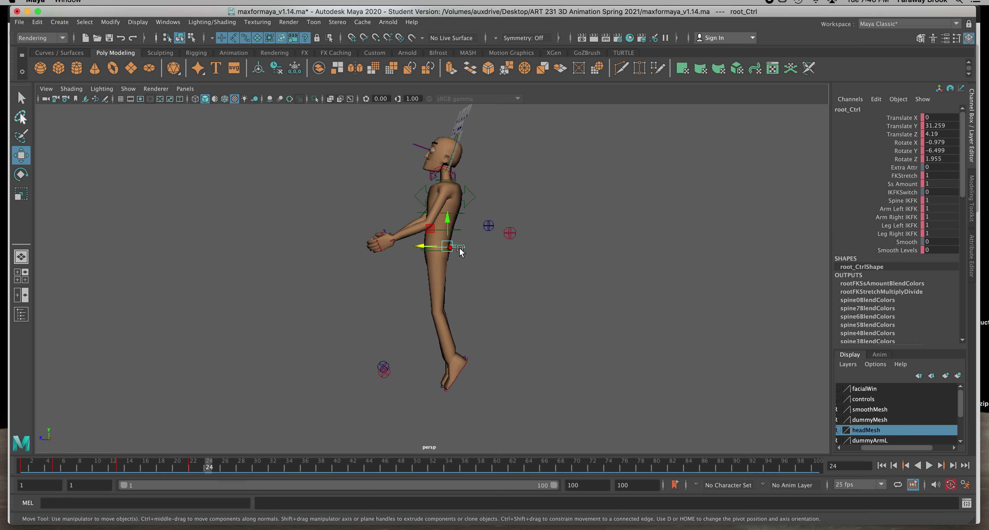
{"action": "left_click", "coordinate": [192, 468]}
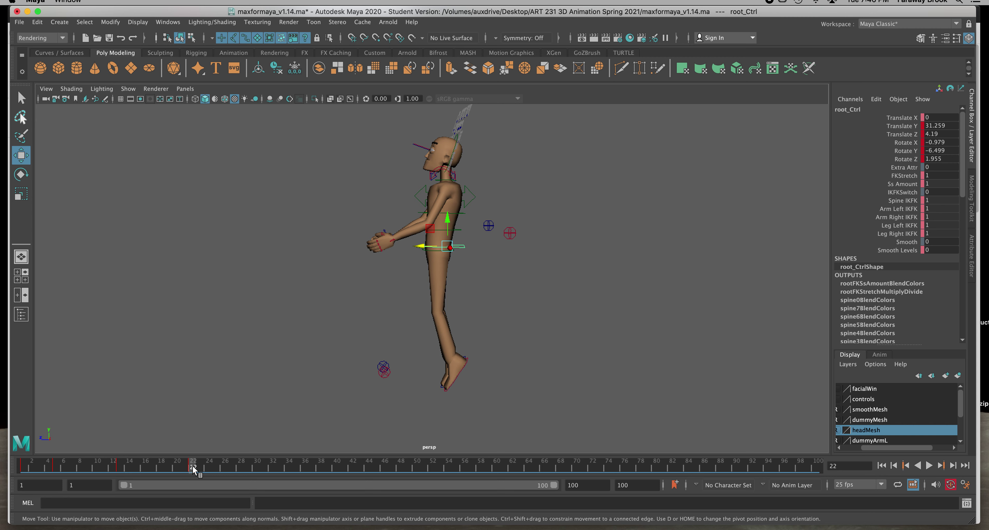
{"action": "left_click", "coordinate": [255, 465]}
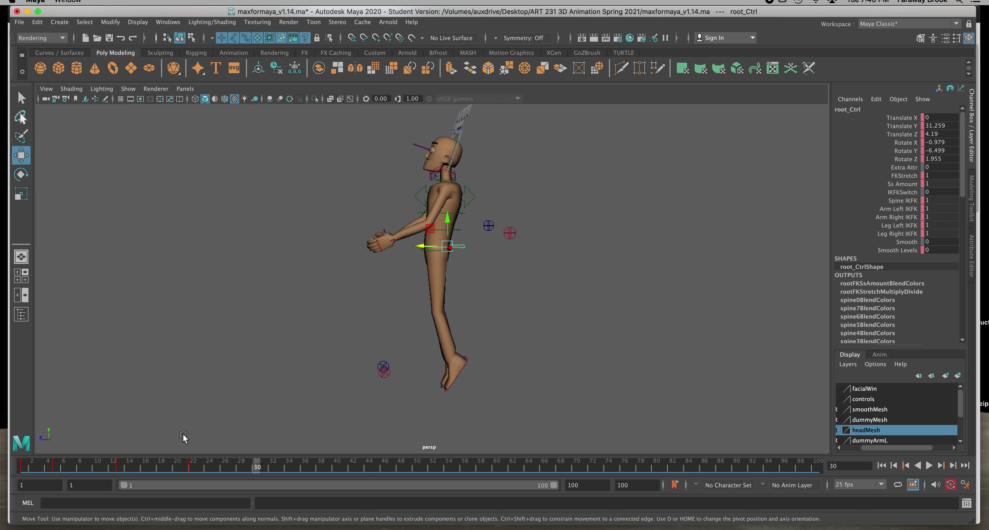
- Copy the left foot IK control's frame 1 key and paste it at frame 30 to plant the foot
{"action": "left_click", "coordinate": [449, 389]}
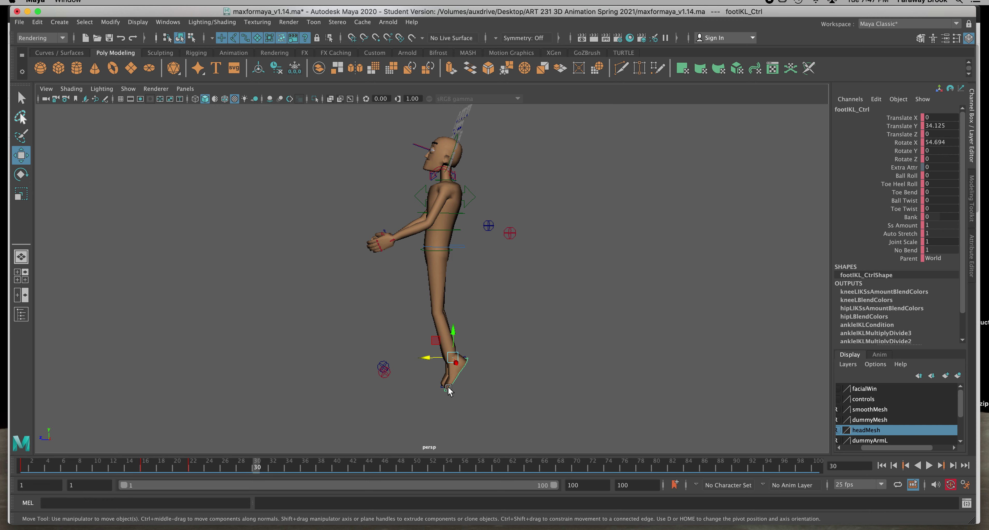
{"action": "left_click", "coordinate": [23, 468]}
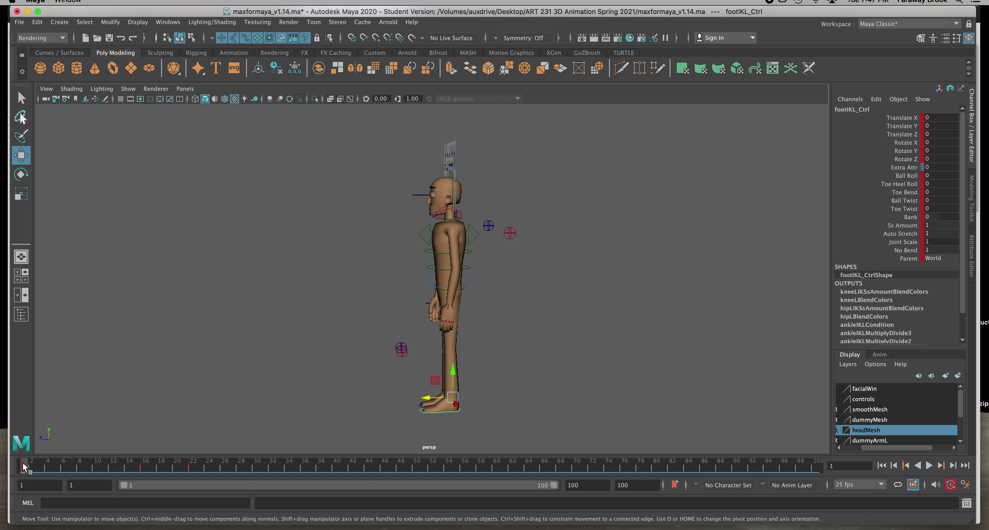
{"action": "right_click", "coordinate": [23, 467]}
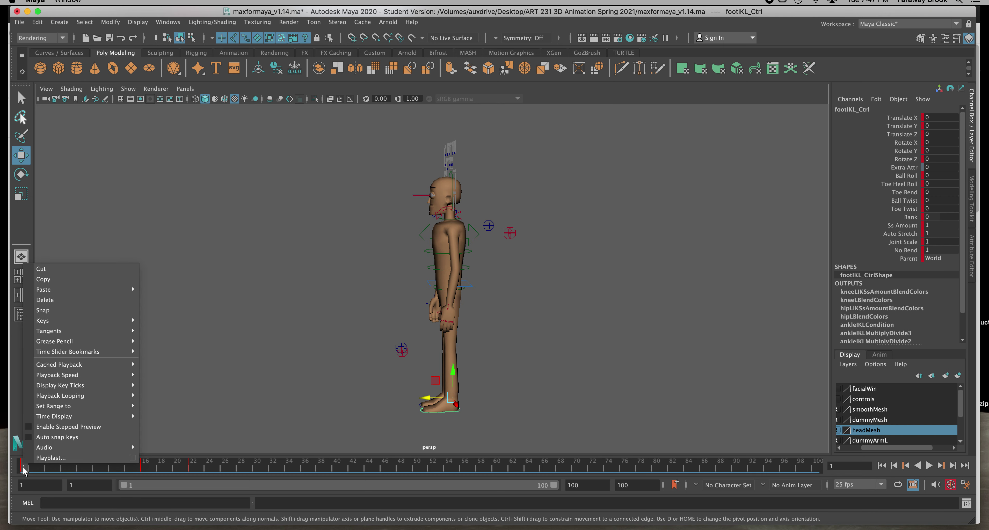
{"action": "left_click", "coordinate": [61, 283]}
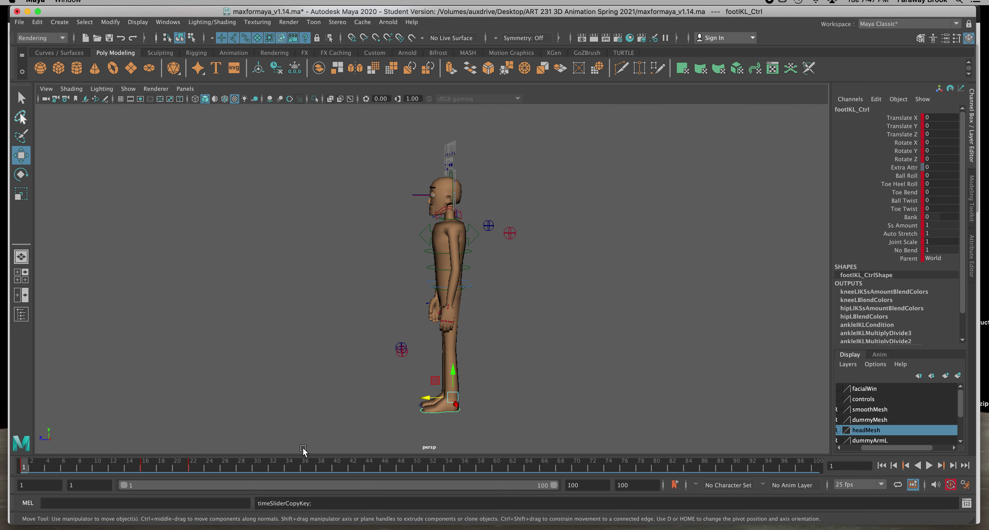
{"action": "left_click", "coordinate": [254, 465]}
{"action": "right_click", "coordinate": [254, 465]}
{"action": "mouse_move", "coordinate": [280, 336]}
{"action": "mouse_move", "coordinate": [281, 294]}
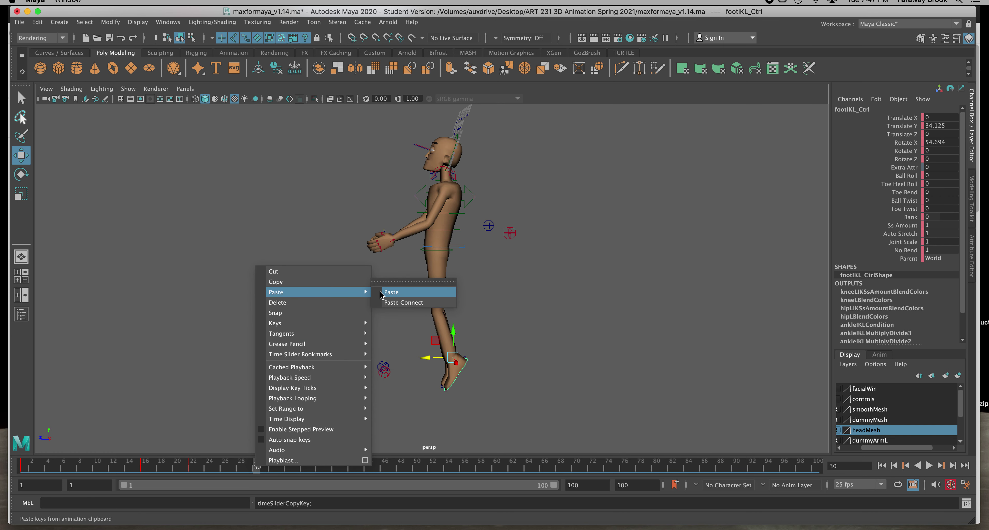
{"action": "left_click", "coordinate": [391, 293]}
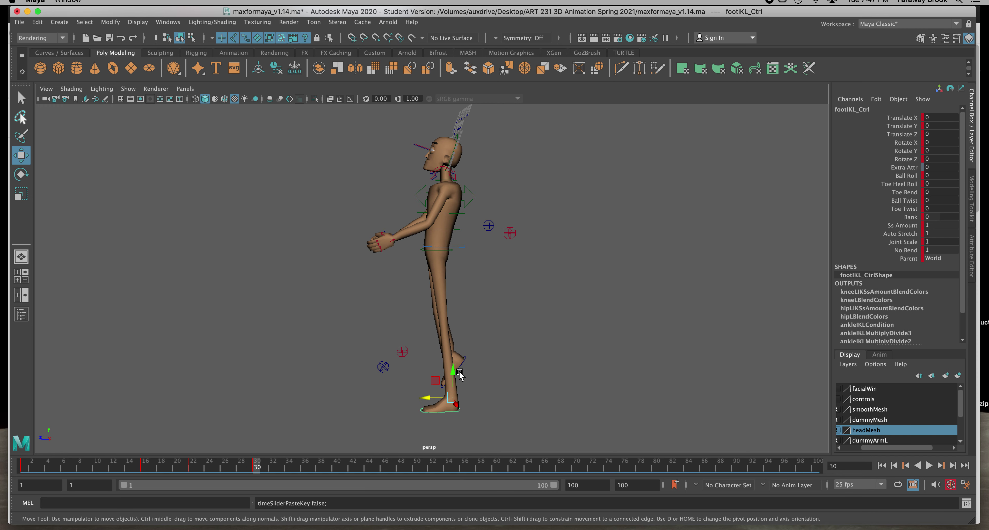
- Copy the right foot IK control's frame 1 key and paste it at frame 30 to match the left foot
{"action": "left_click", "coordinate": [464, 360]}
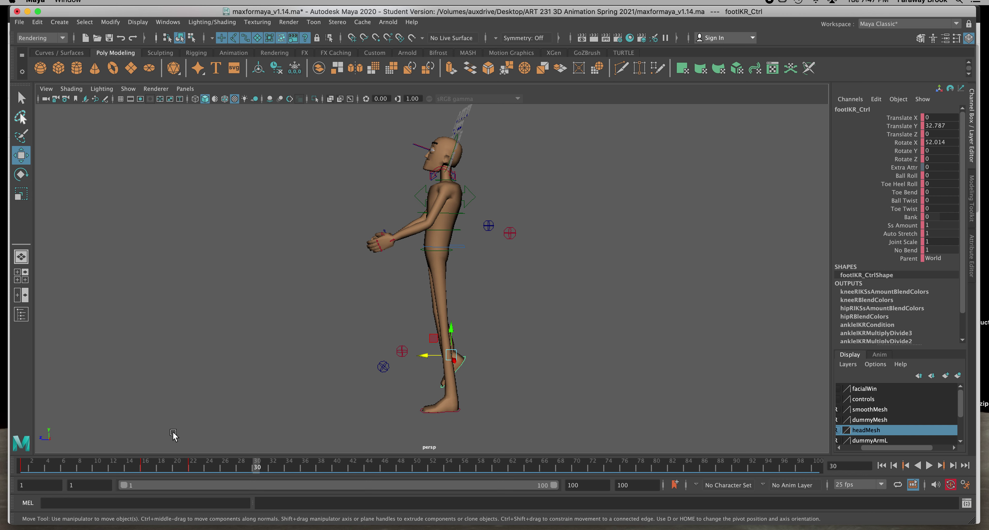
{"action": "right_click", "coordinate": [22, 465]}
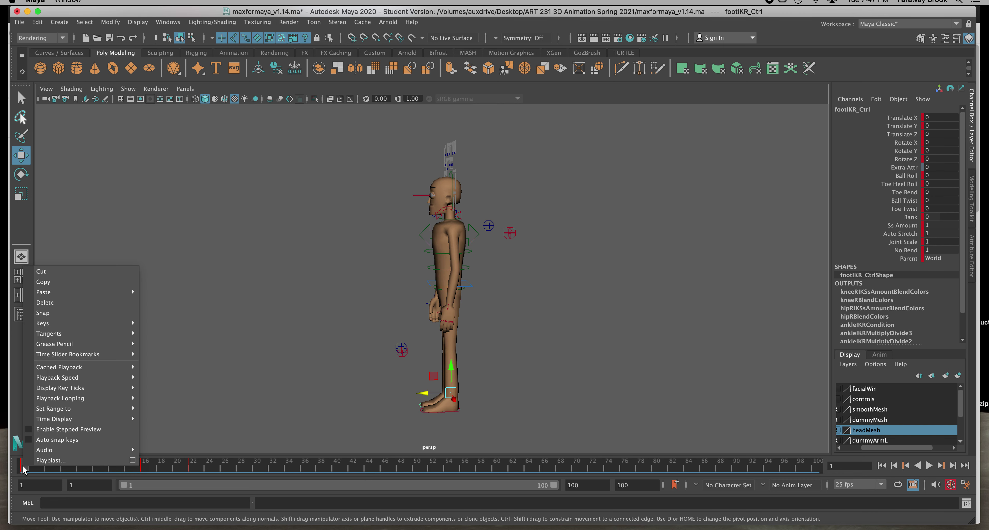
{"action": "left_click", "coordinate": [55, 286]}
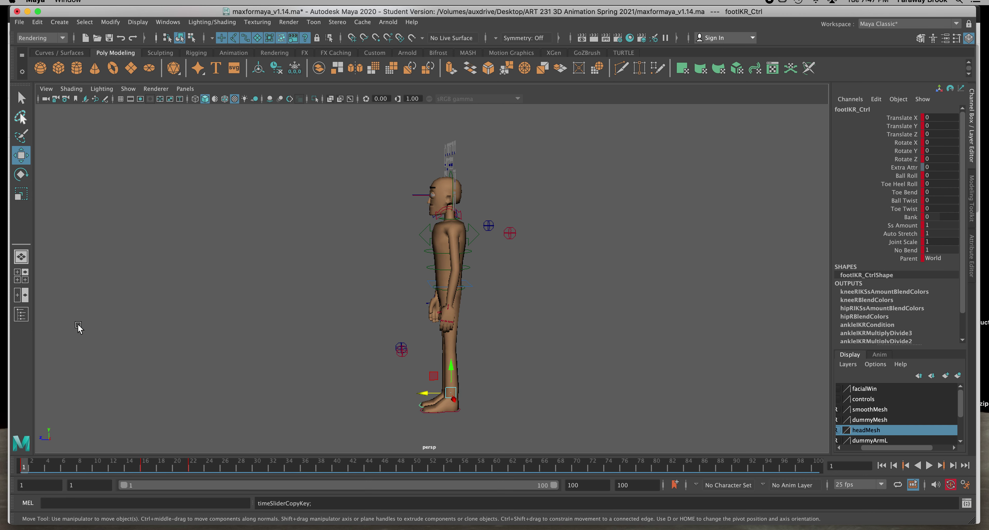
{"action": "left_click", "coordinate": [255, 464]}
{"action": "right_click", "coordinate": [256, 464]}
{"action": "mouse_move", "coordinate": [280, 294]}
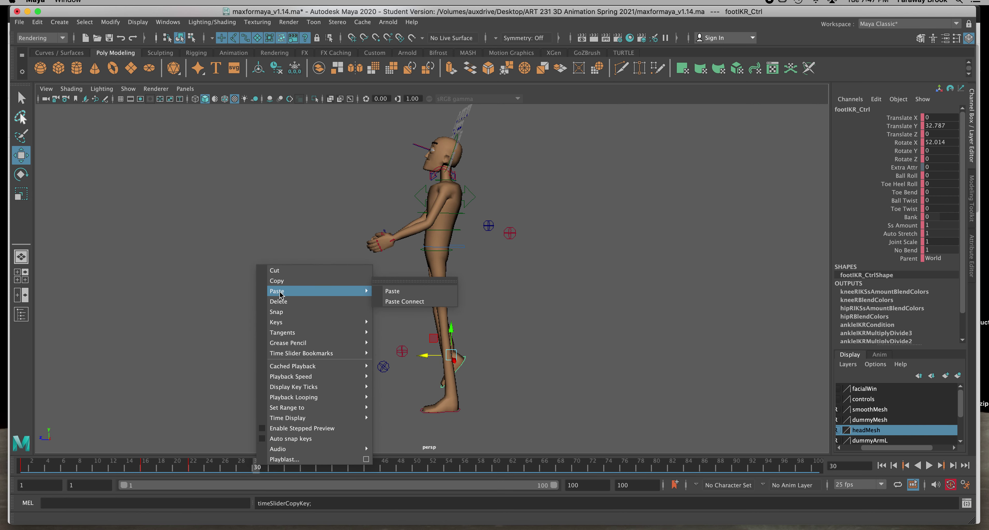
{"action": "left_click", "coordinate": [392, 291]}
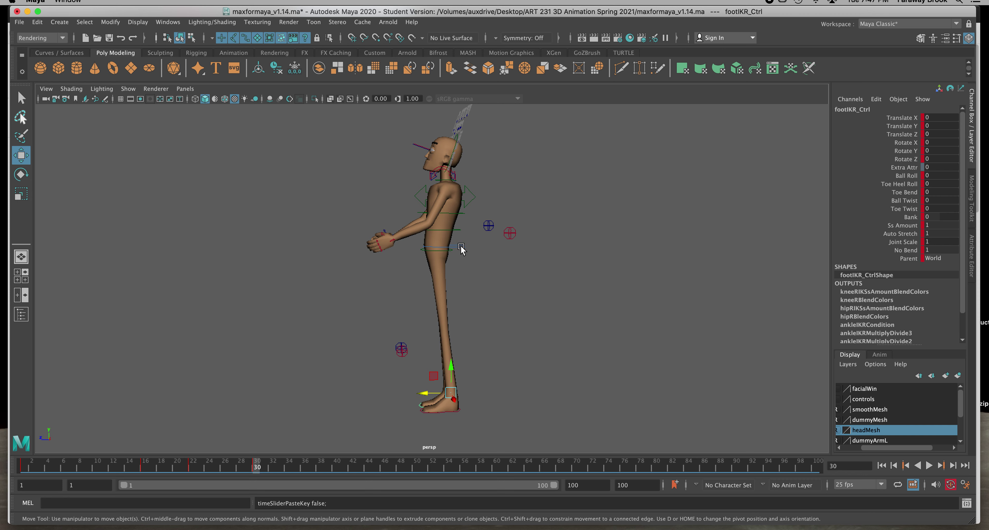
- Lower the root control to about Y -12.9, tilt it forward to about 16 in Rotate X, and key the landing crouch at frame 30
{"action": "left_click", "coordinate": [460, 247]}
{"action": "left_click_drag", "start_coordinate": [448, 224], "coordinate": [433, 303]}
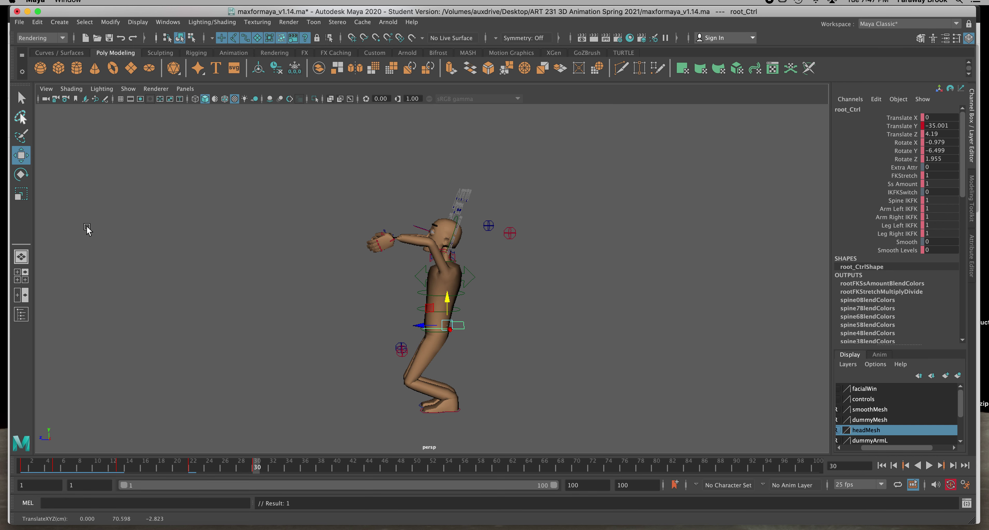
{"action": "left_click", "coordinate": [20, 177]}
{"action": "mouse_move", "coordinate": [428, 317]}
{"action": "left_mouse_down"}
{"action": "mouse_move", "coordinate": [422, 338]}
{"action": "mouse_move", "coordinate": [428, 319]}
{"action": "left_mouse_up"}
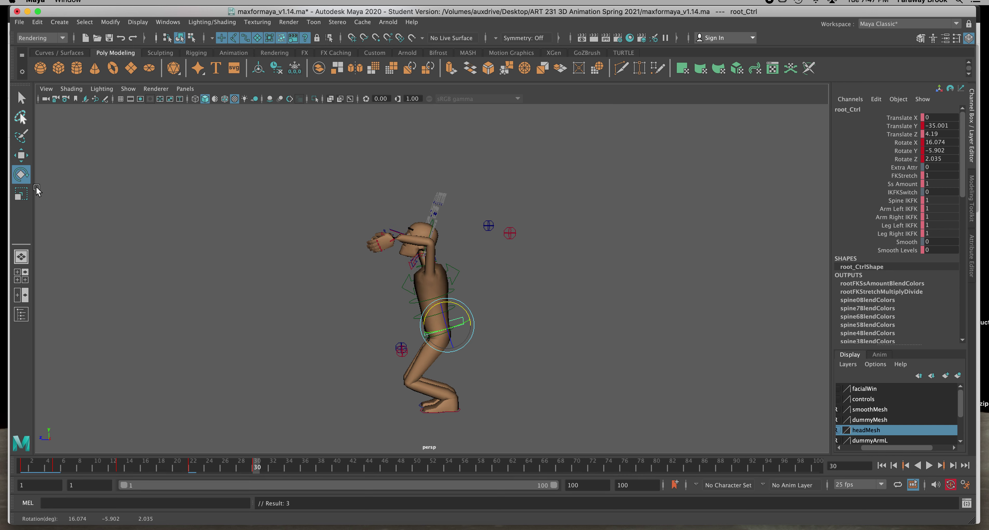
{"action": "key", "text": "w"}
{"action": "left_click_drag", "start_coordinate": [448, 301], "coordinate": [452, 268]}
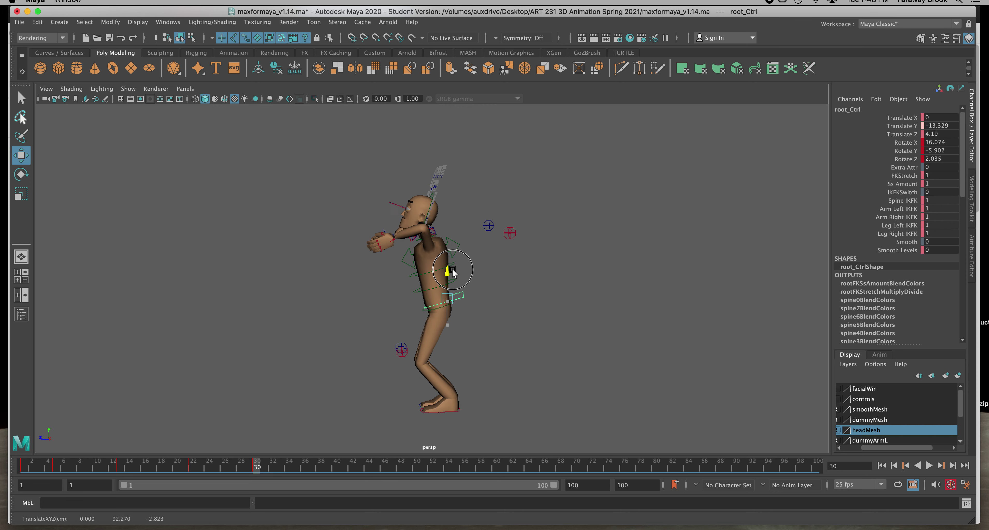
{"action": "key", "text": "s"}
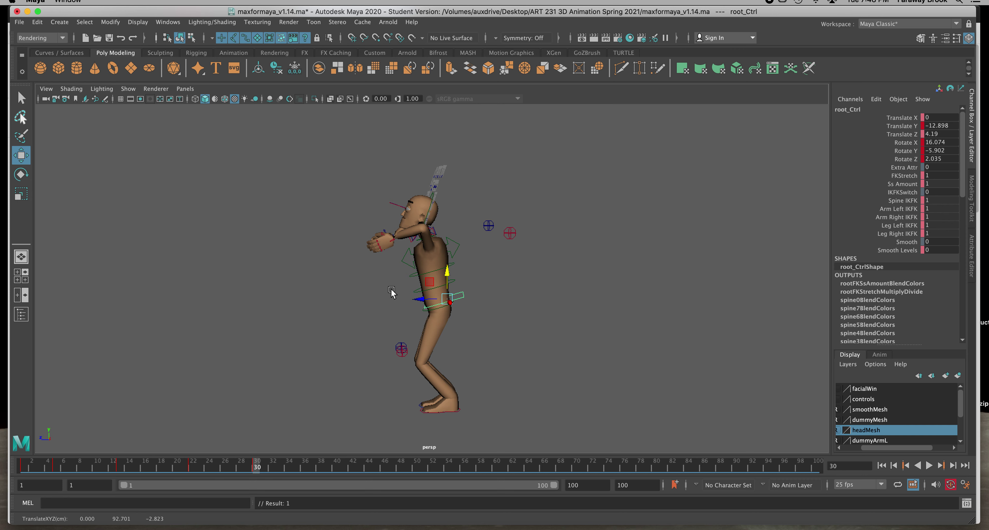
- Lower the left arm IK control to about Y -69.8 at frame 30 and rotate the hand to point downward
{"action": "left_click", "coordinate": [391, 243]}
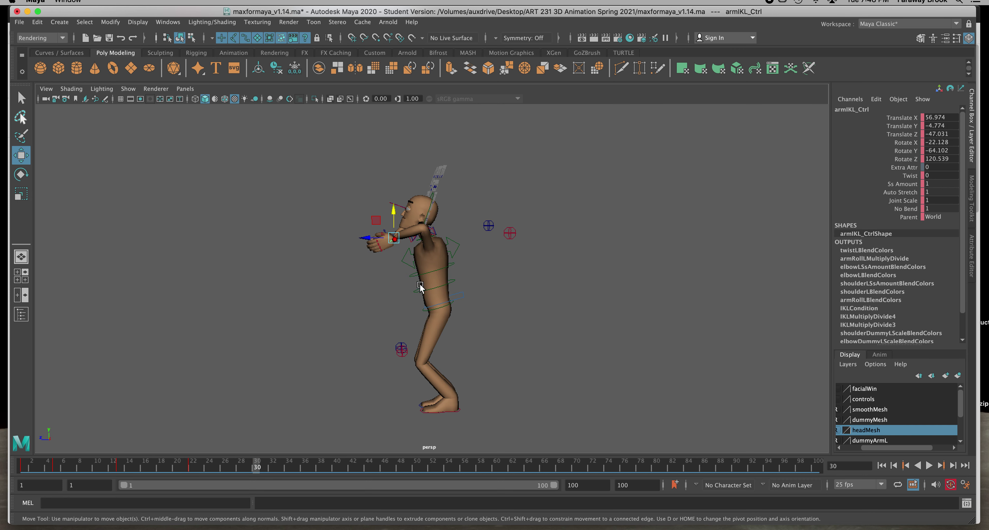
{"action": "left_click_drag", "start_coordinate": [391, 215], "coordinate": [404, 298]}
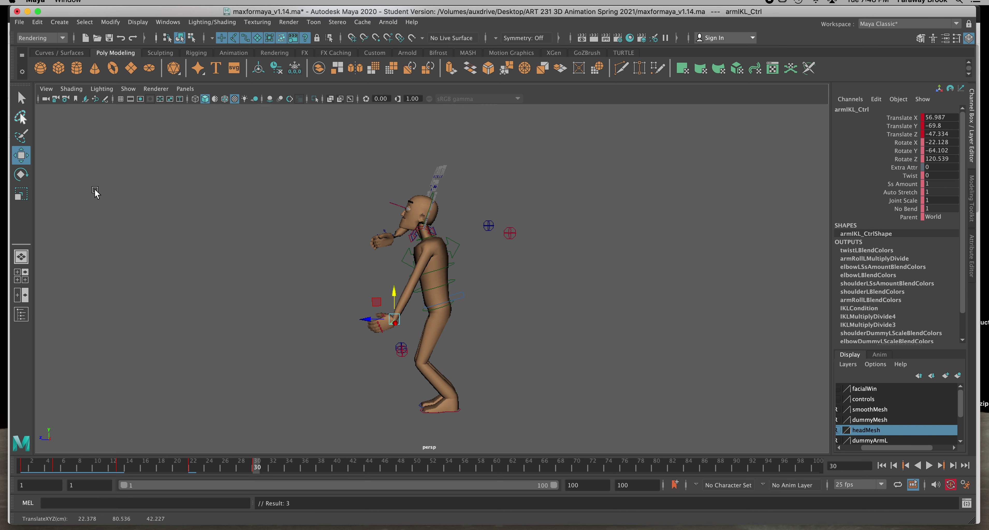
{"action": "left_click", "coordinate": [21, 174]}
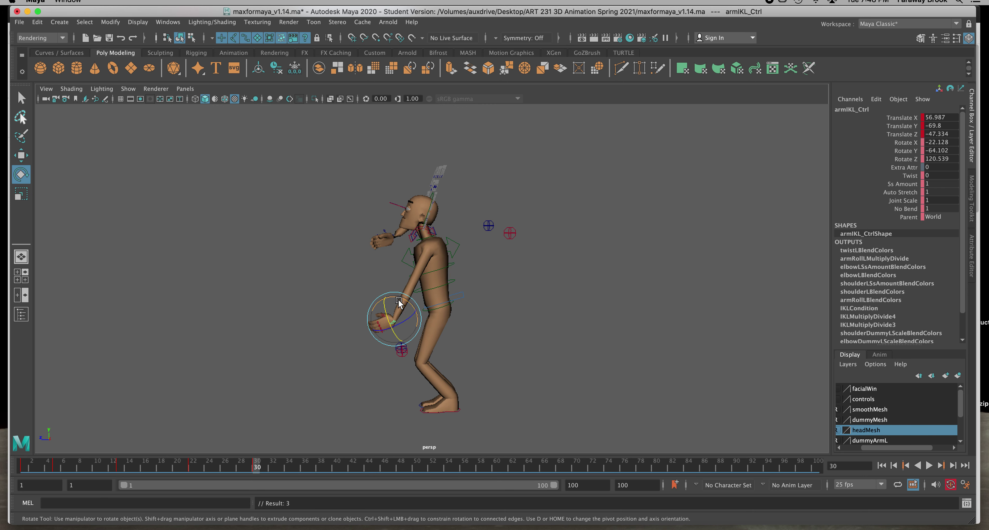
{"action": "left_click_drag", "start_coordinate": [398, 303], "coordinate": [378, 302]}
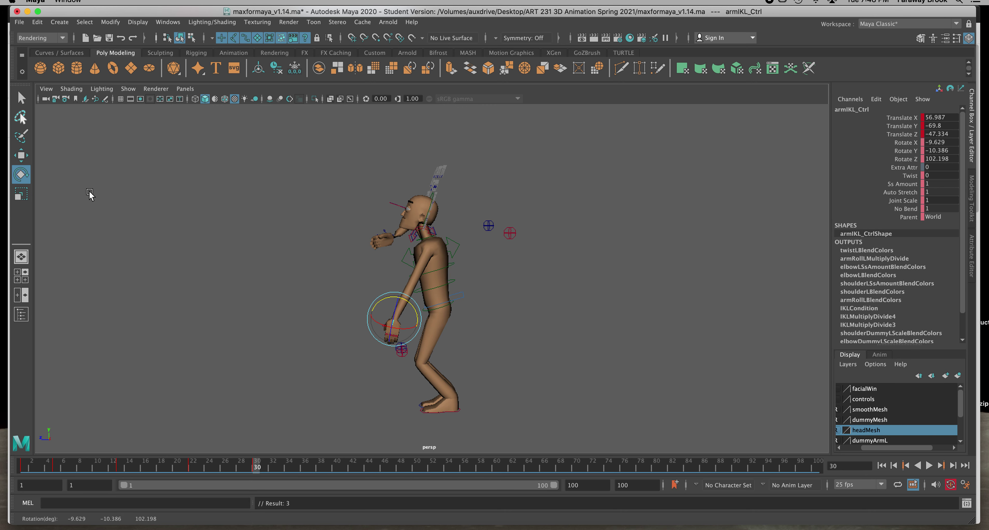
- Swing the left arm IK control behind the hip to about Y -67.6, Z 6.9, and rotate the hand to about 27 in Rotate Y
{"action": "key", "text": "w"}
{"action": "left_click_drag", "start_coordinate": [399, 326], "coordinate": [450, 330]}
{"action": "key", "text": "s"}
{"action": "left_click", "coordinate": [21, 174]}
{"action": "left_click_drag", "start_coordinate": [457, 303], "coordinate": [446, 311]}
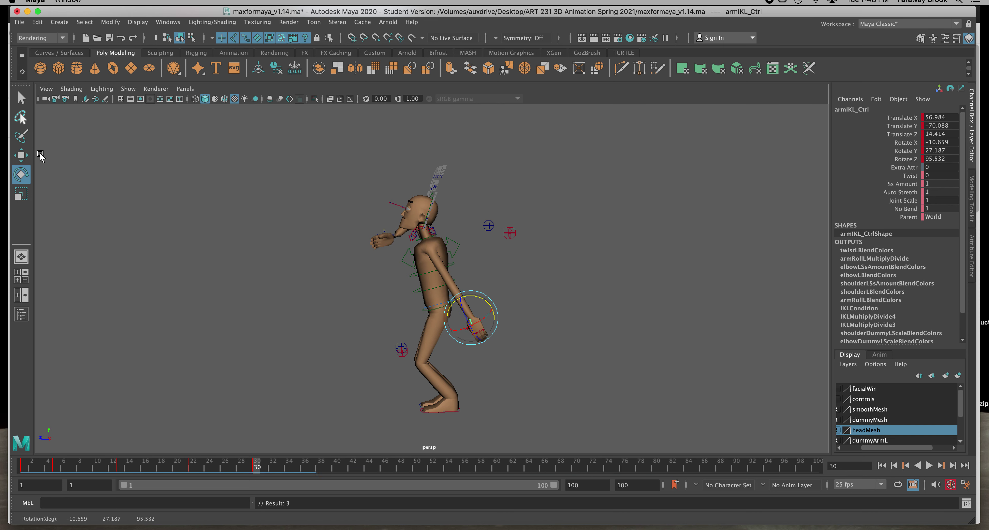
{"action": "key", "text": "w"}
{"action": "mouse_move", "coordinate": [472, 300]}
{"action": "left_mouse_down"}
{"action": "mouse_move", "coordinate": [464, 288]}
{"action": "mouse_move", "coordinate": [441, 313]}
{"action": "mouse_move", "coordinate": [461, 296]}
{"action": "left_mouse_up"}
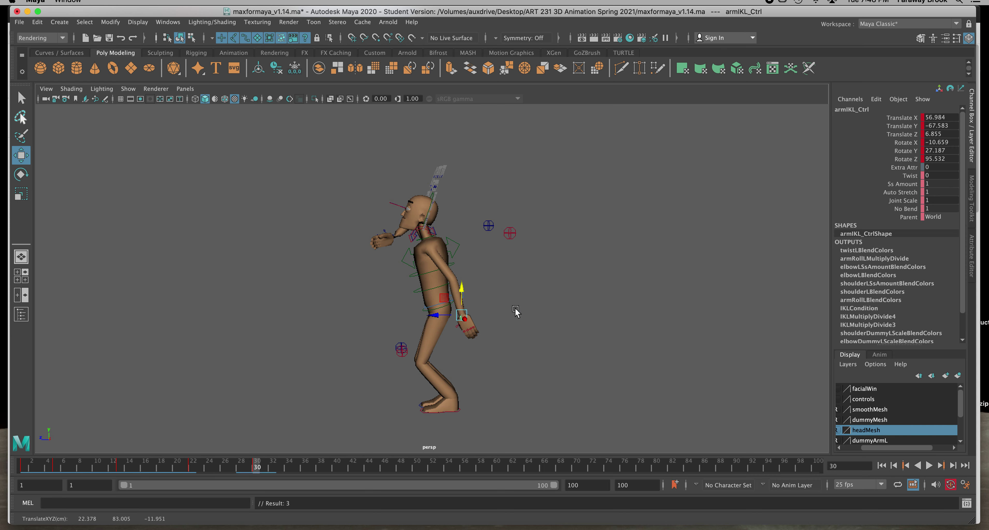
- Lower the right arm IK control to about Y 69.3 at frame 30 so the arm hangs in front of the hip
{"action": "left_click_drag", "start_coordinate": [365, 303], "coordinate": [471, 282], "text": "alt"}
{"action": "scroll", "coordinate": [472, 284], "scroll_direction": "up", "scroll_amount": 5}
{"action": "left_click_drag", "start_coordinate": [489, 250], "coordinate": [428, 257], "text": "alt"}
{"action": "left_click", "coordinate": [424, 247]}
{"action": "left_click_drag", "start_coordinate": [376, 297], "coordinate": [491, 274], "text": "alt"}
{"action": "left_click_drag", "start_coordinate": [491, 188], "coordinate": [447, 299]}
{"action": "key", "text": "e"}
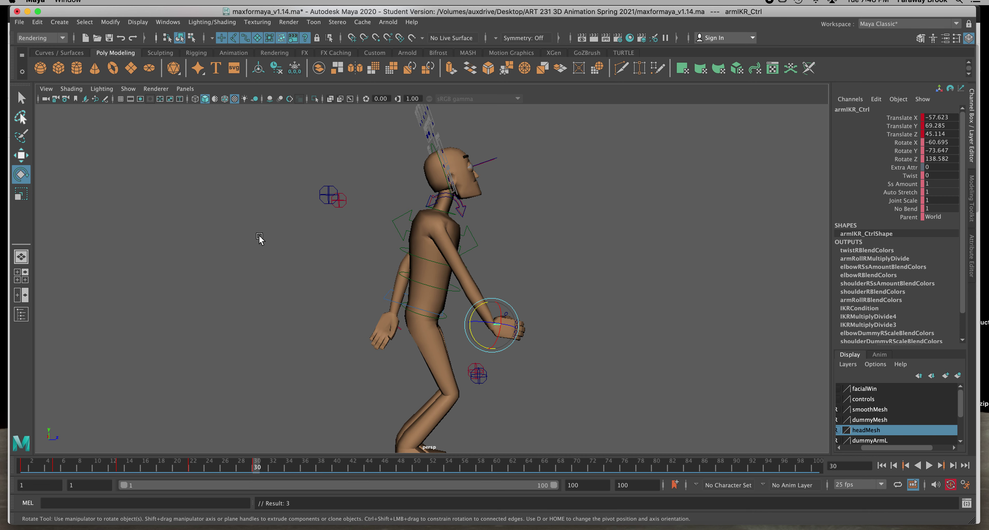
- Swing the right arm IK control behind the body to about Z -12.5 and rotate the hand to about 24.5 in Rotate Y
{"action": "key", "text": "w"}
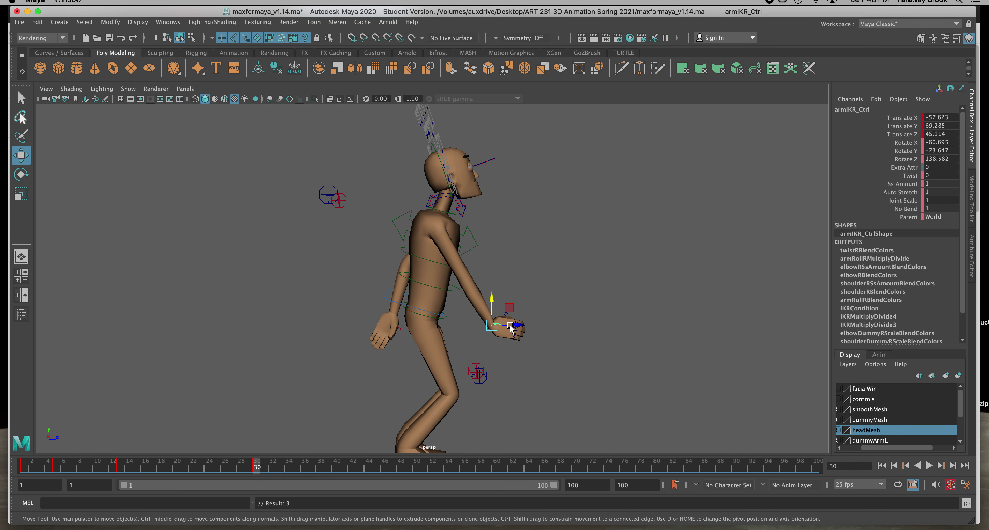
{"action": "left_click_drag", "start_coordinate": [519, 324], "coordinate": [549, 335]}
{"action": "key", "text": "e"}
{"action": "left_click_drag", "start_coordinate": [456, 338], "coordinate": [379, 324]}
{"action": "left_click_drag", "start_coordinate": [529, 327], "coordinate": [516, 288], "text": "alt"}
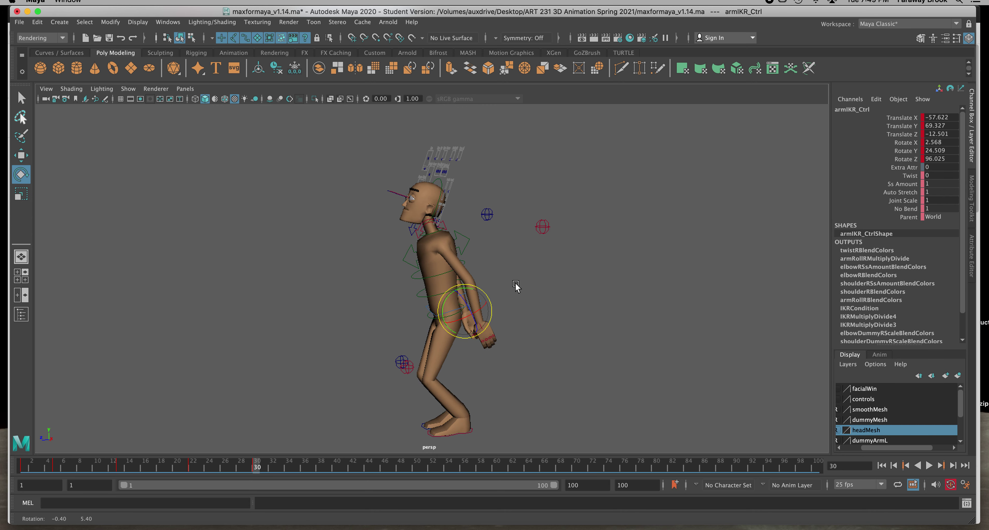
- Tilt the head control forward to about 12.7 in Rotate X at frame 30
{"action": "left_click", "coordinate": [442, 184]}
{"action": "left_click_drag", "start_coordinate": [526, 219], "coordinate": [547, 214], "text": "alt"}
{"action": "left_click_drag", "start_coordinate": [424, 193], "coordinate": [415, 209]}
{"action": "left_click_drag", "start_coordinate": [542, 257], "coordinate": [513, 258], "text": "alt"}
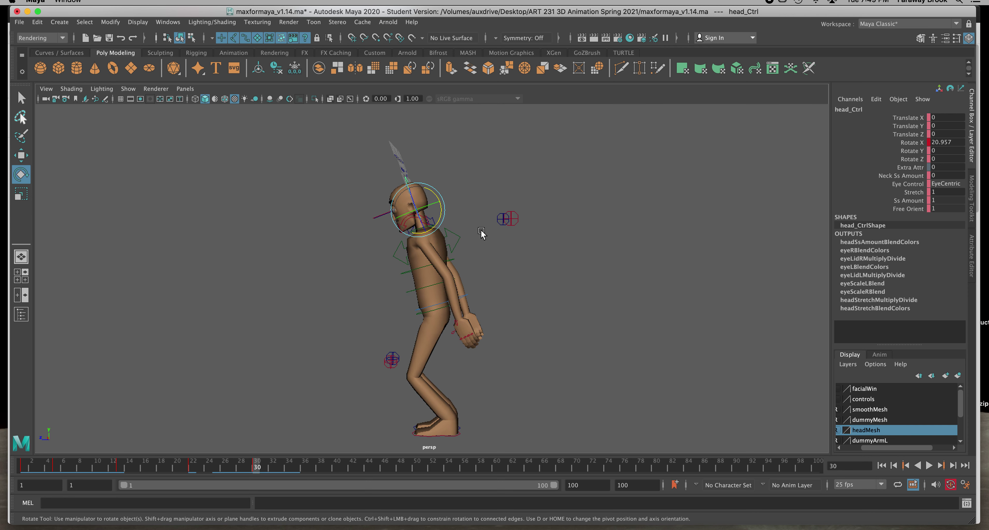
{"action": "left_click_drag", "start_coordinate": [445, 209], "coordinate": [483, 250]}
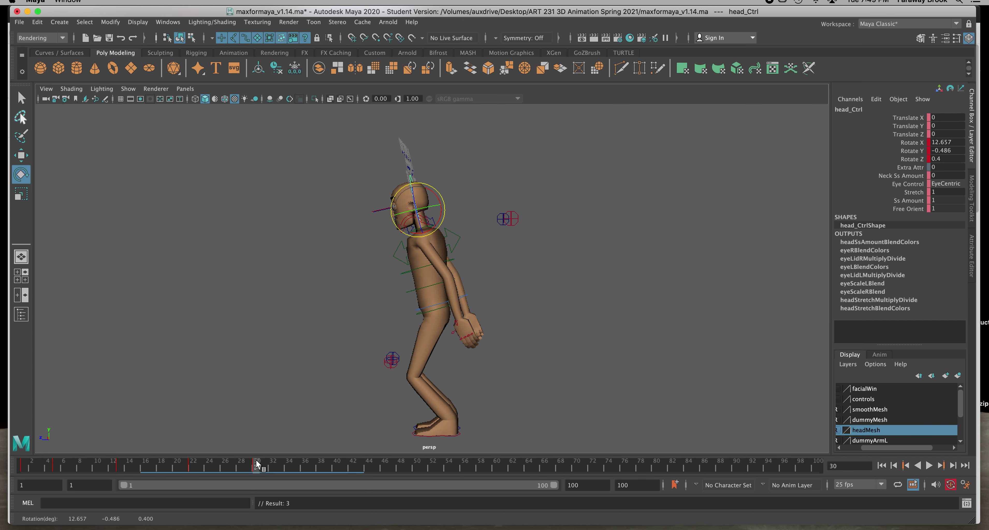
{"action": "mouse_move", "coordinate": [257, 467]}
{"action": "left_mouse_down"}
{"action": "mouse_move", "coordinate": [190, 471]}
{"action": "mouse_move", "coordinate": [256, 468]}
{"action": "left_mouse_up"}
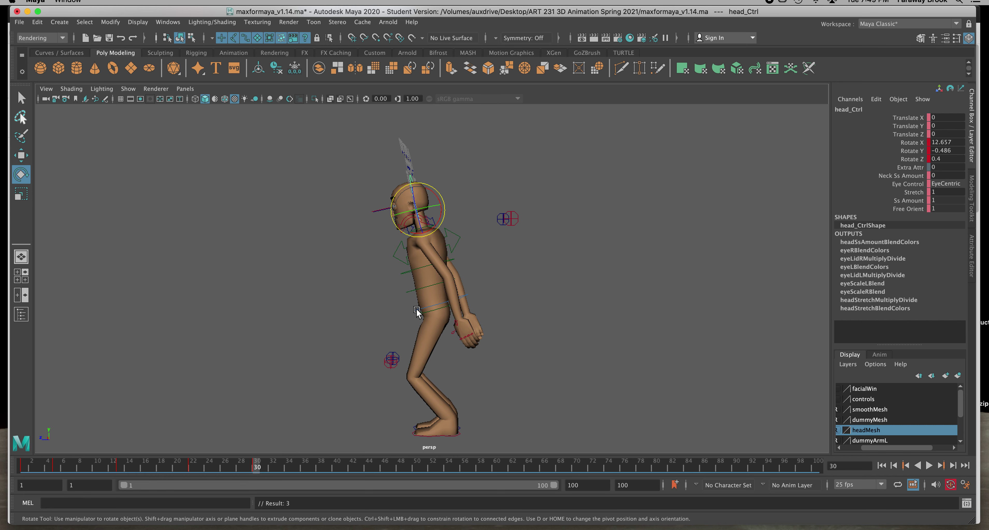
- Pull the hip control back to about Y -1.9, Z -0.3 at frame 30 and scrub through the landing motion
{"action": "left_click", "coordinate": [400, 313]}
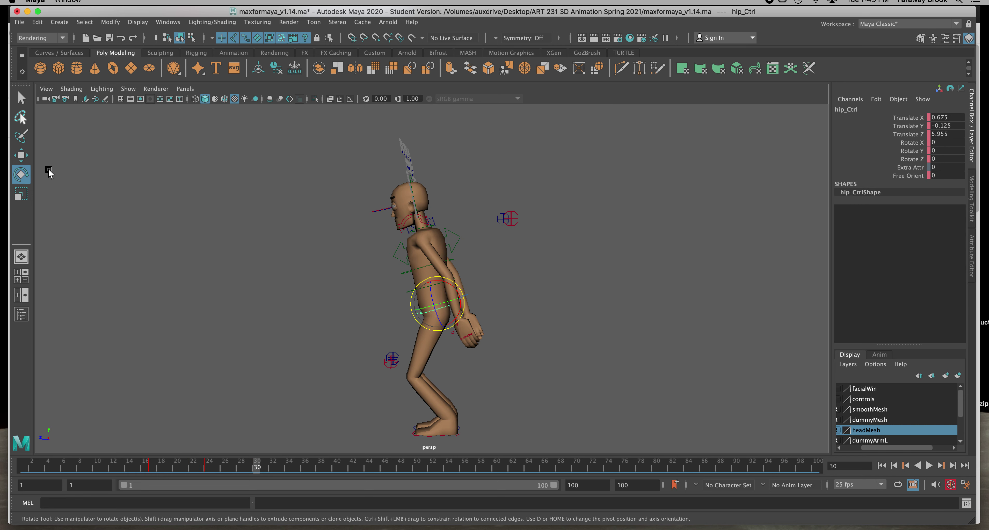
{"action": "left_click", "coordinate": [21, 155]}
{"action": "left_click_drag", "start_coordinate": [413, 304], "coordinate": [417, 306]}
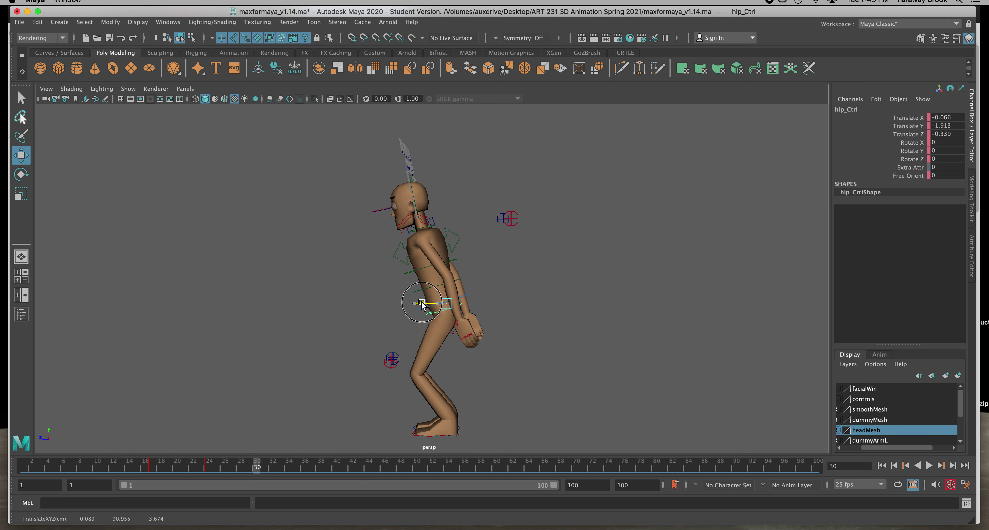
{"action": "key", "text": "shift+w"}
{"action": "key", "text": "alt+v"}
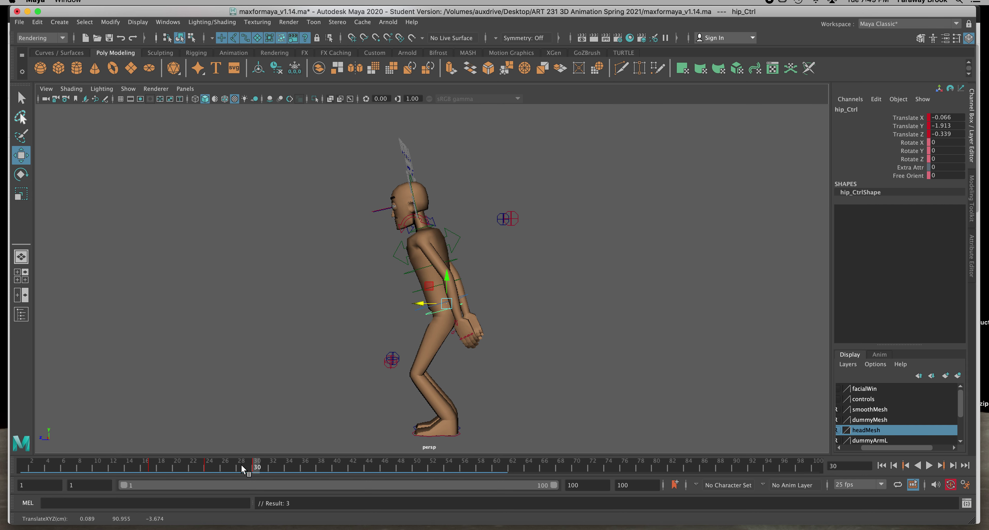
{"action": "left_click_drag", "start_coordinate": [155, 466], "coordinate": [258, 477]}
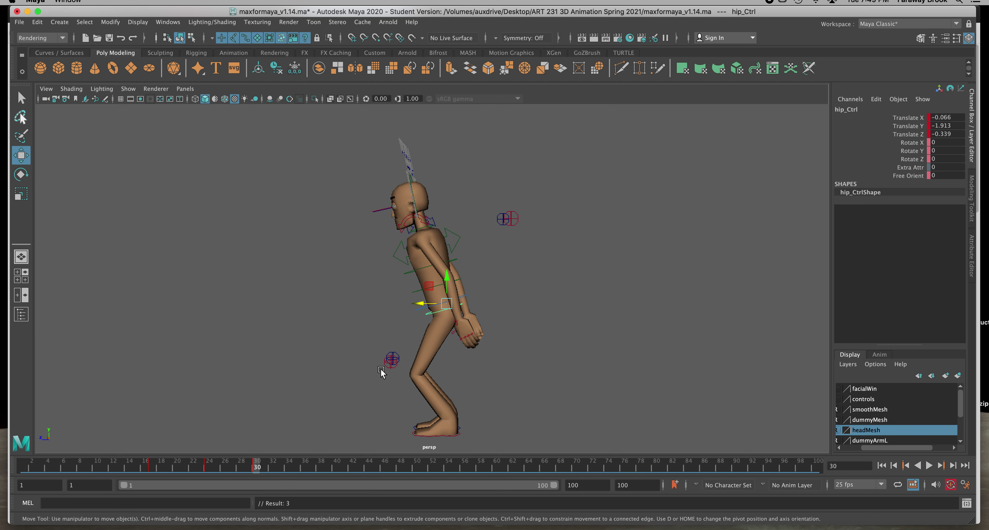
- Lower the root control to about Y -21.3 at frame 30 to deepen the landing crouch
{"action": "left_click_drag", "start_coordinate": [448, 285], "coordinate": [448, 288]}
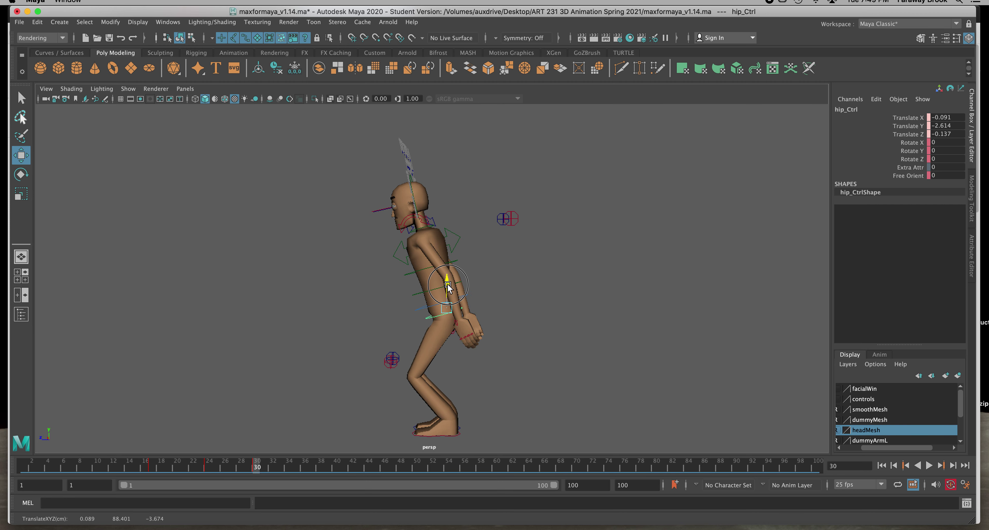
{"action": "key", "text": "z"}
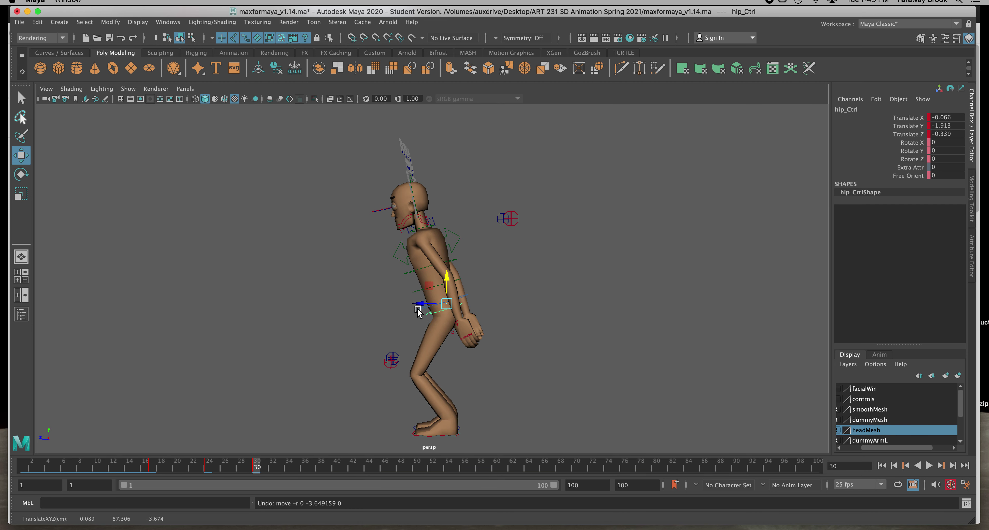
{"action": "left_click", "coordinate": [506, 314]}
{"action": "left_click", "coordinate": [456, 303]}
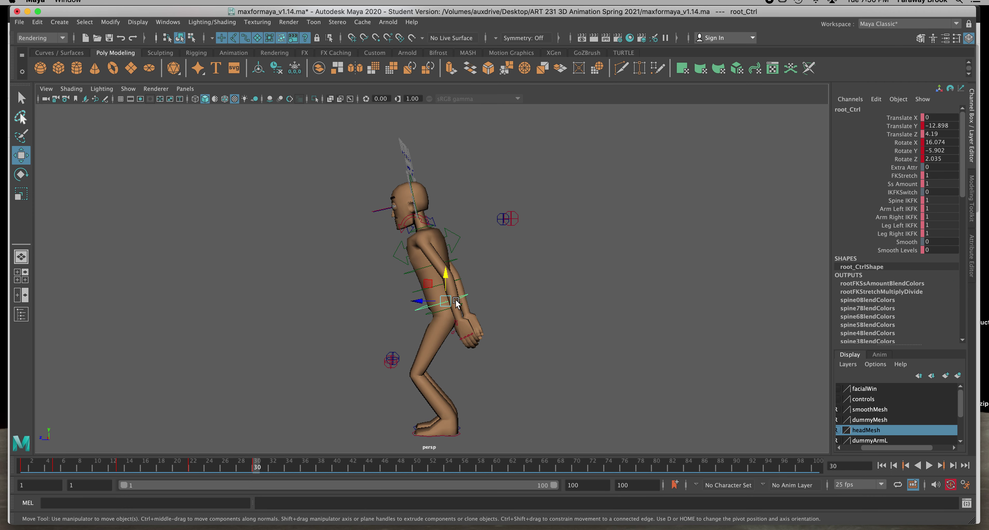
{"action": "left_click_drag", "start_coordinate": [445, 278], "coordinate": [444, 287]}
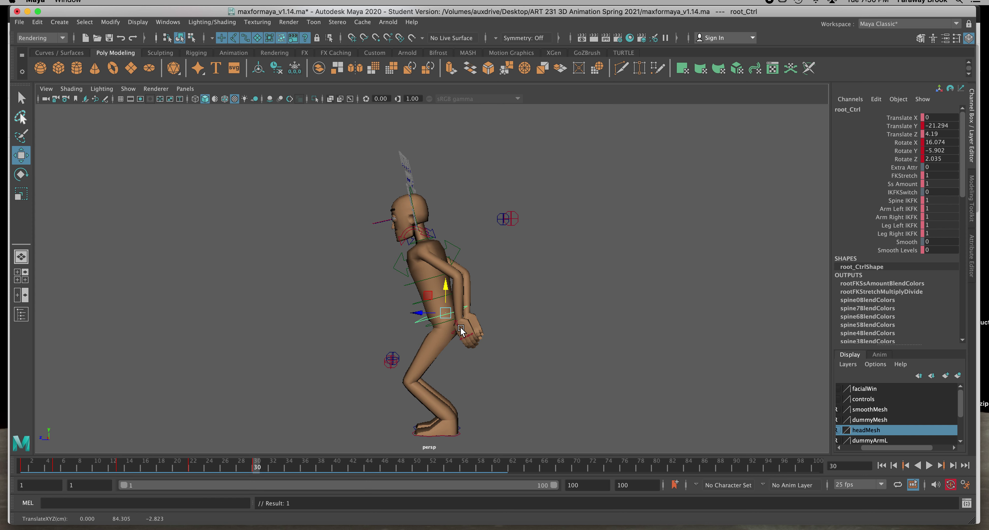
- Adjust the arm IK controls to the crouch at frame 30, left to about Y -76.7 and right to about Y 78.4
{"action": "left_click", "coordinate": [461, 313]}
{"action": "left_click_drag", "start_coordinate": [459, 297], "coordinate": [460, 303]}
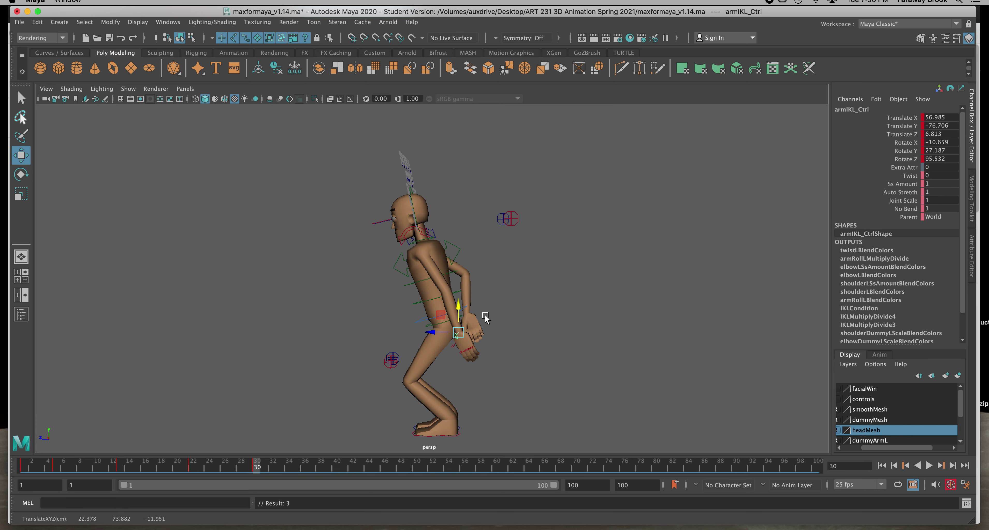
{"action": "left_click_drag", "start_coordinate": [501, 321], "coordinate": [475, 328], "text": "alt"}
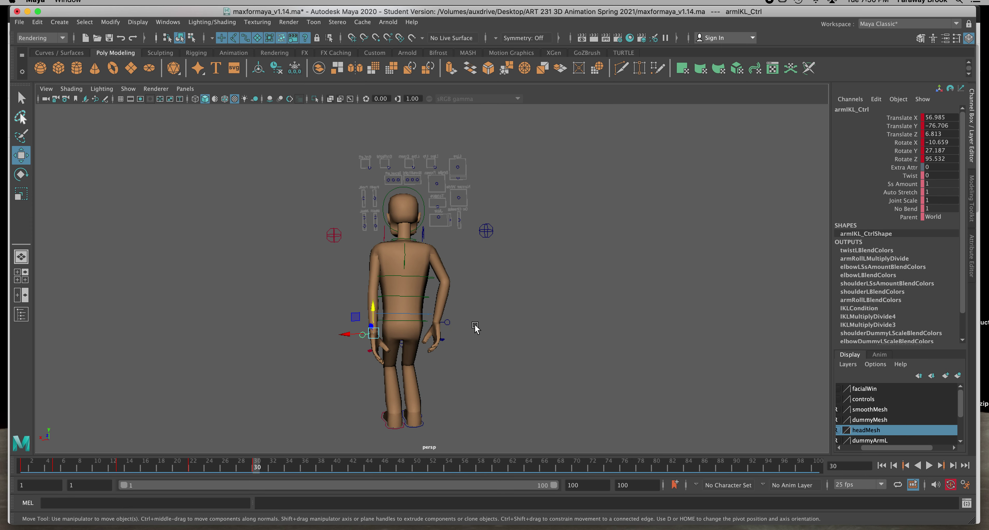
{"action": "left_click", "coordinate": [449, 324]}
{"action": "left_click_drag", "start_coordinate": [435, 298], "coordinate": [433, 303]}
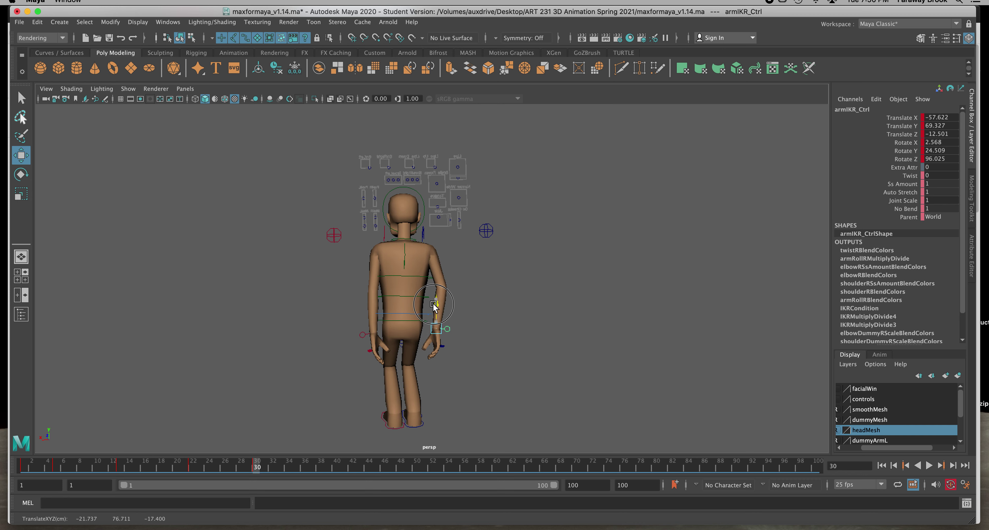
{"action": "left_click_drag", "start_coordinate": [496, 327], "coordinate": [523, 346], "text": "alt"}
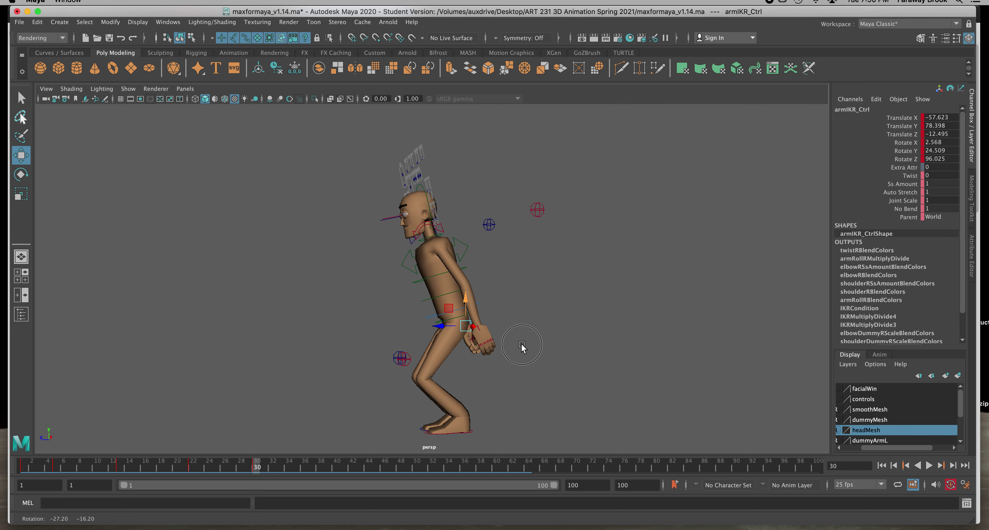
{"action": "mouse_move", "coordinate": [260, 465]}
{"action": "left_mouse_down"}
{"action": "mouse_move", "coordinate": [40, 471]}
{"action": "mouse_move", "coordinate": [271, 477]}
{"action": "mouse_move", "coordinate": [253, 476]}
{"action": "left_mouse_up"}
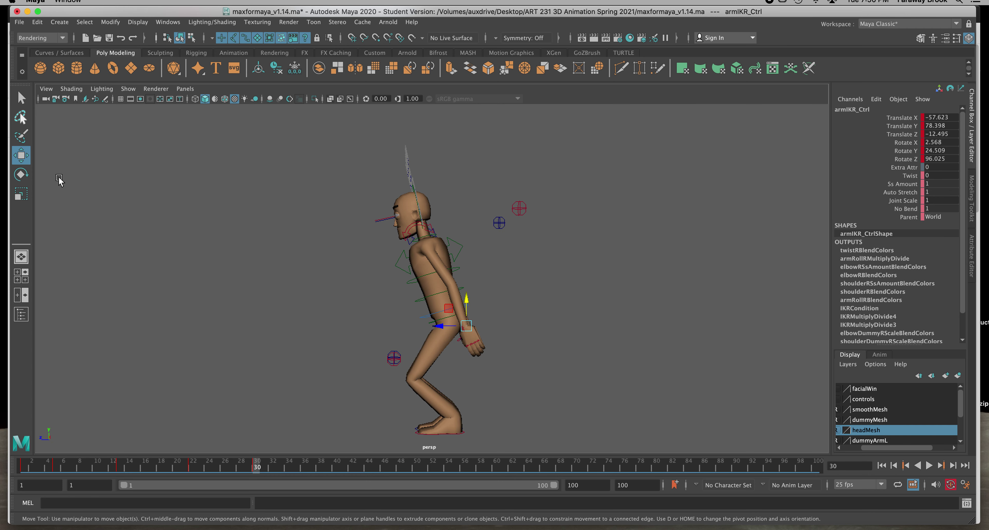
- Lean the root control forward to about 22.2 in Rotate X at frame 30 and scrub around the landing pose
{"action": "left_click", "coordinate": [21, 175]}
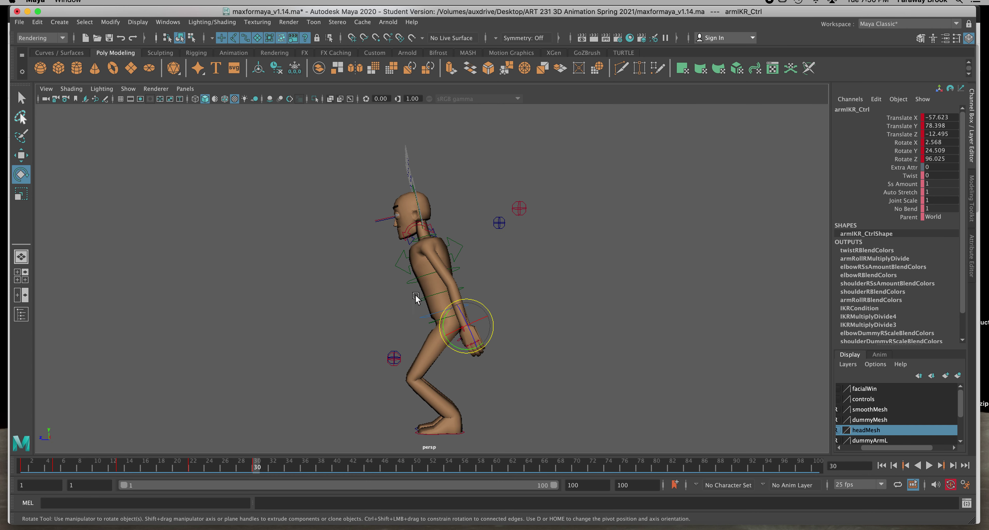
{"action": "left_click", "coordinate": [428, 316]}
{"action": "left_click_drag", "start_coordinate": [430, 290], "coordinate": [428, 291]}
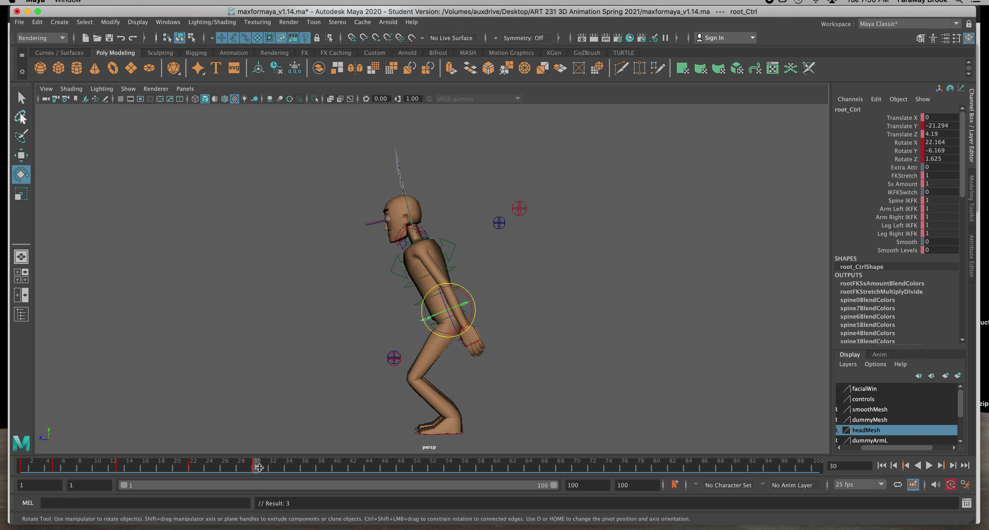
{"action": "mouse_move", "coordinate": [250, 465]}
{"action": "left_mouse_down"}
{"action": "mouse_move", "coordinate": [23, 465]}
{"action": "mouse_move", "coordinate": [287, 465]}
{"action": "mouse_move", "coordinate": [256, 468]}
{"action": "left_mouse_up"}
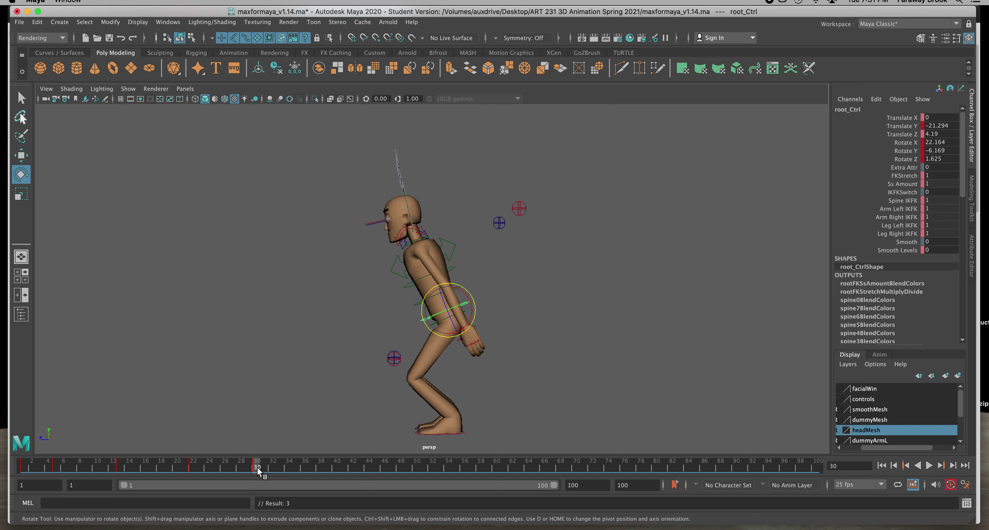
- Raise the root control to about Y 2.4 at frame 36 and straighten it to about -2.3 in Rotate X
{"action": "left_click_drag", "start_coordinate": [256, 467], "coordinate": [306, 469]}
{"action": "left_click", "coordinate": [29, 158]}
{"action": "left_click_drag", "start_coordinate": [446, 284], "coordinate": [446, 249]}
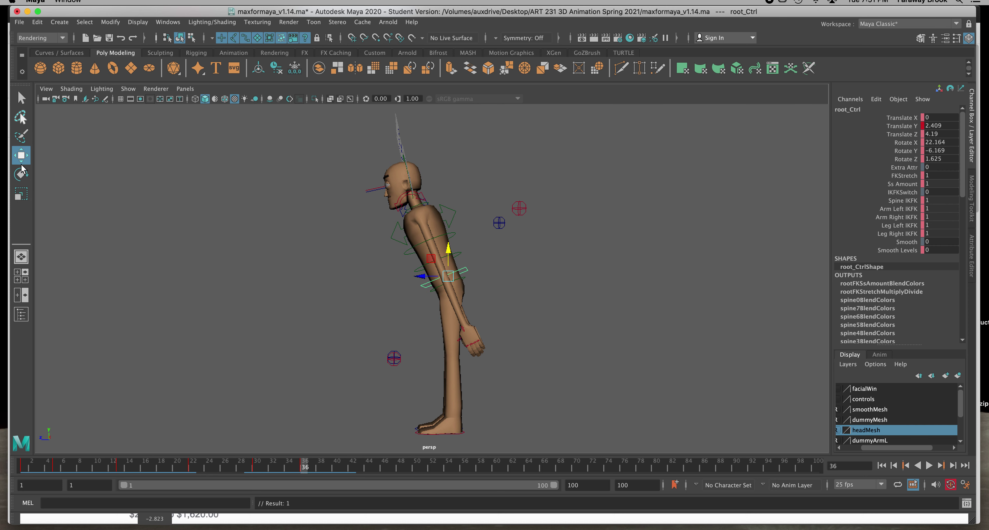
{"action": "key", "text": "e"}
{"action": "left_click_drag", "start_coordinate": [447, 249], "coordinate": [457, 251]}
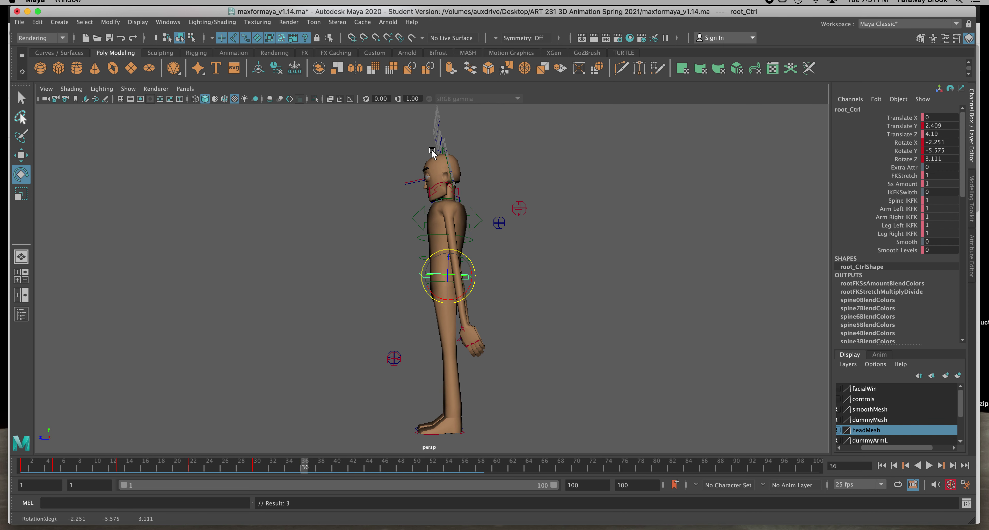
- Level the head control to about 2.8 in Rotate X at frame 36
{"action": "left_click_drag", "start_coordinate": [391, 192], "coordinate": [431, 185], "text": "alt"}
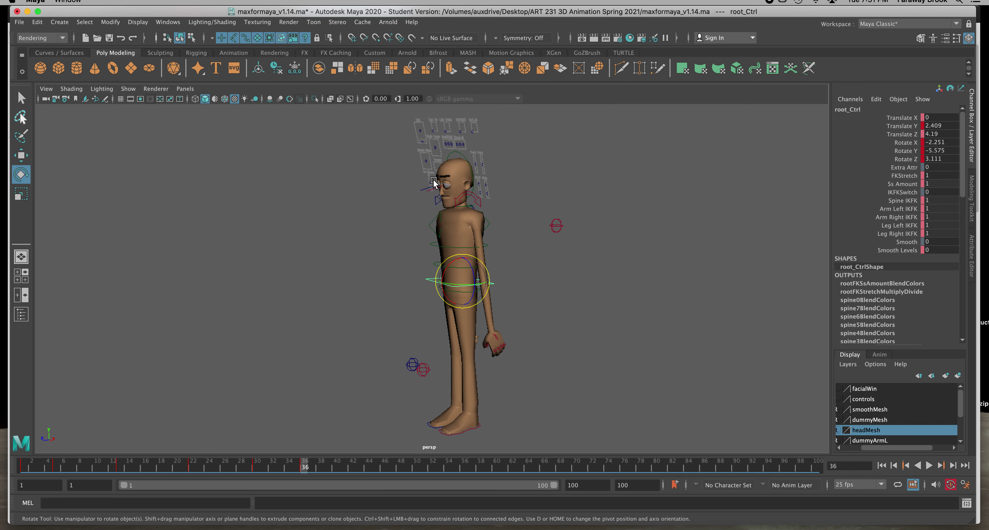
{"action": "left_click", "coordinate": [459, 155]}
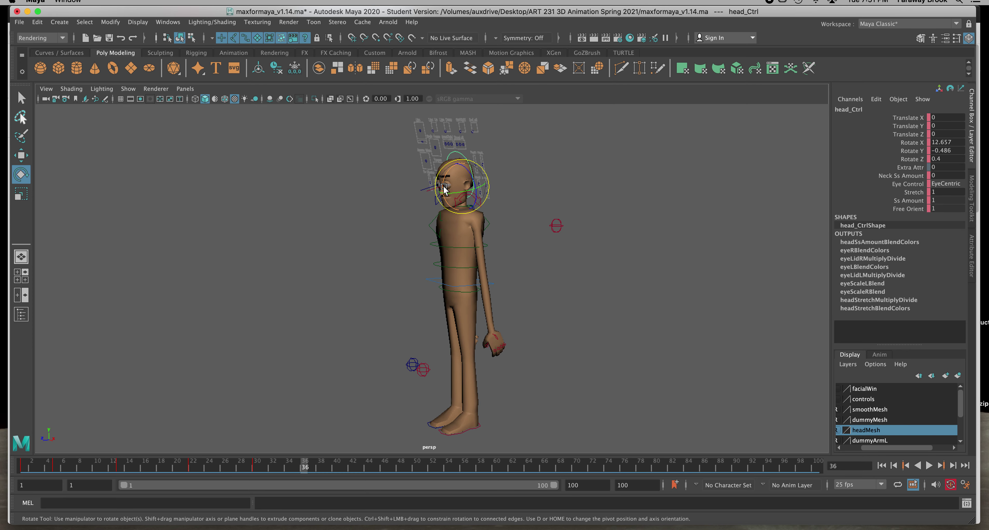
{"action": "left_click_drag", "start_coordinate": [479, 207], "coordinate": [521, 208], "text": "alt"}
{"action": "left_click_drag", "start_coordinate": [452, 183], "coordinate": [452, 180]}
{"action": "left_click_drag", "start_coordinate": [532, 223], "coordinate": [461, 219], "text": "alt"}
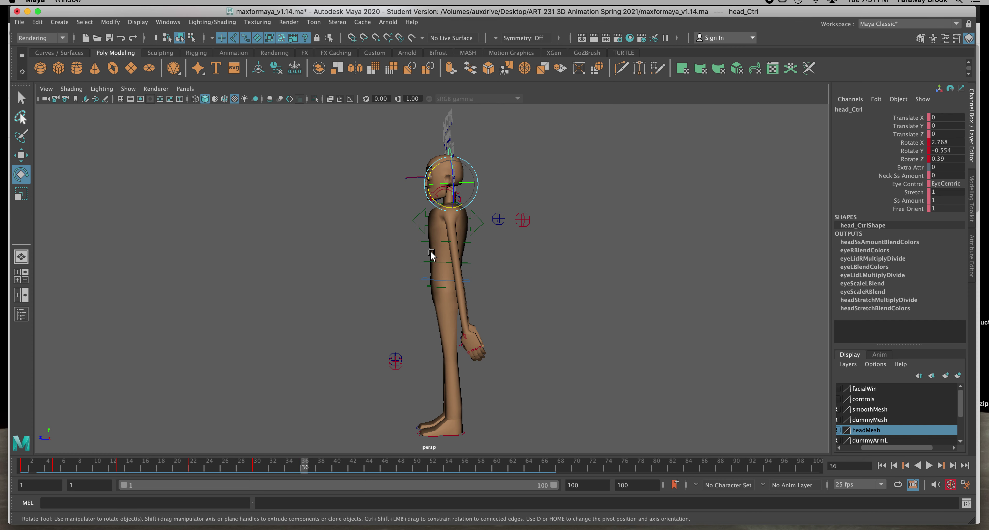
- Swing the left arm IK control in front of the body to about Y -48.1, Z -31.6 at frame 36
{"action": "left_click", "coordinate": [430, 273]}
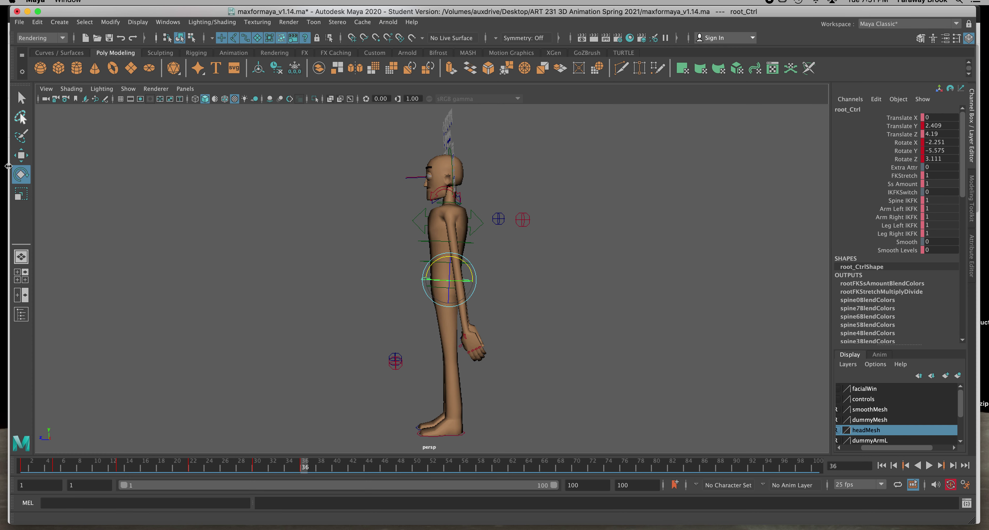
{"action": "left_click", "coordinate": [22, 156]}
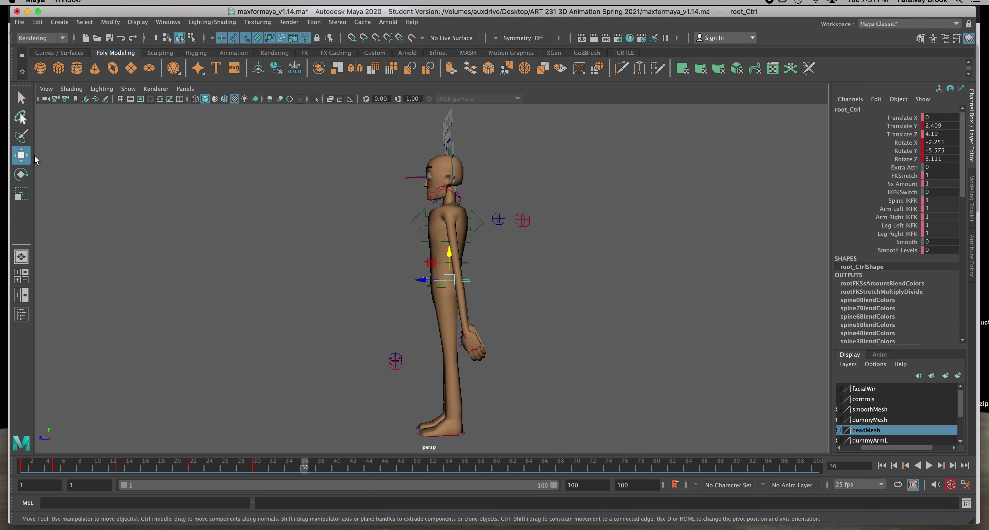
{"action": "left_click", "coordinate": [485, 342]}
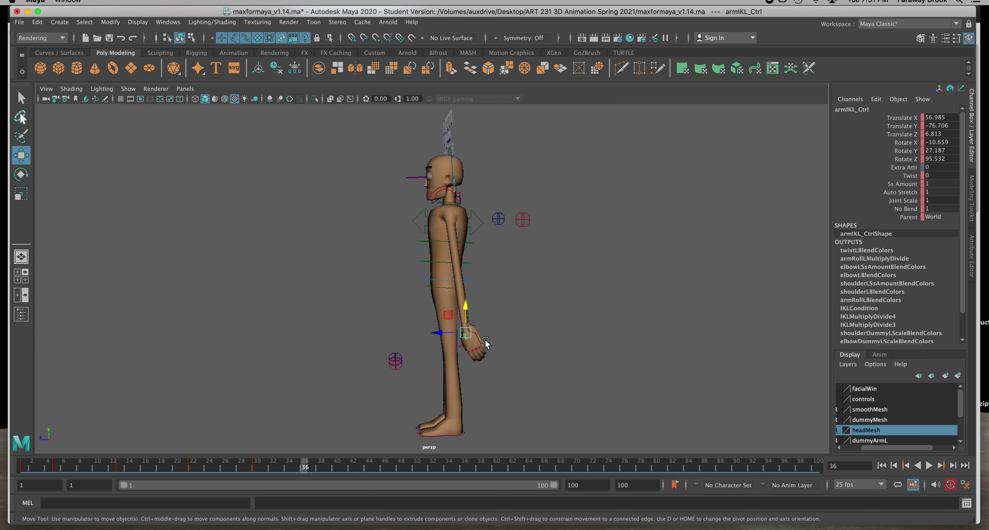
{"action": "left_click_drag", "start_coordinate": [465, 334], "coordinate": [407, 272]}
{"action": "key", "text": "shift+w"}
{"action": "key", "text": "shift+w"}
{"action": "key", "text": "shift+w"}
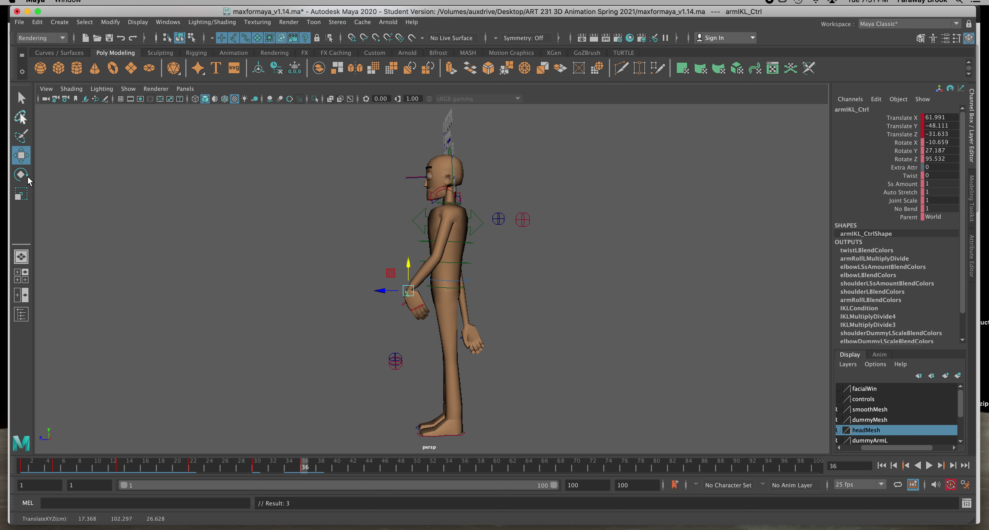
- Rotate the left hand to about -4.4 in X, -40.8 in Y and 96.2 in Z at frame 36
{"action": "left_click", "coordinate": [23, 176]}
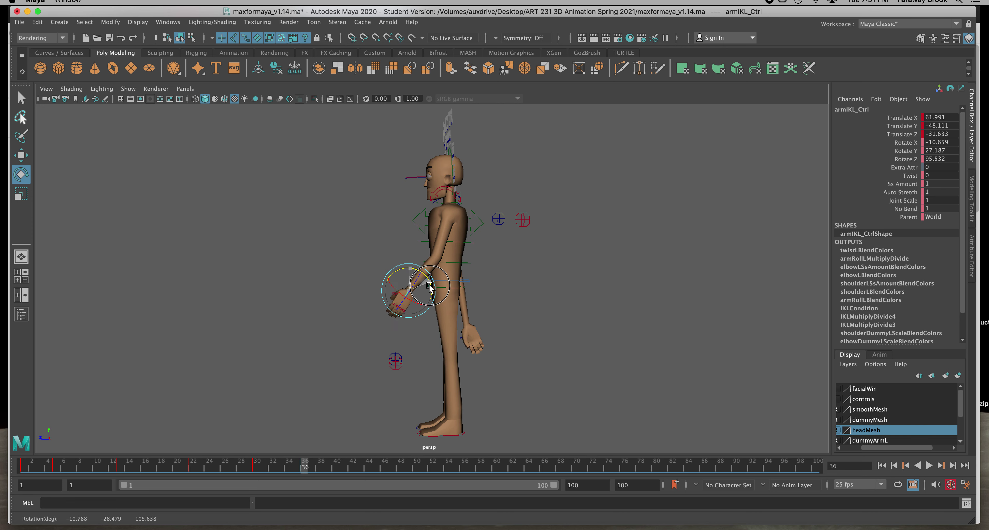
{"action": "left_click_drag", "start_coordinate": [429, 287], "coordinate": [429, 287]}
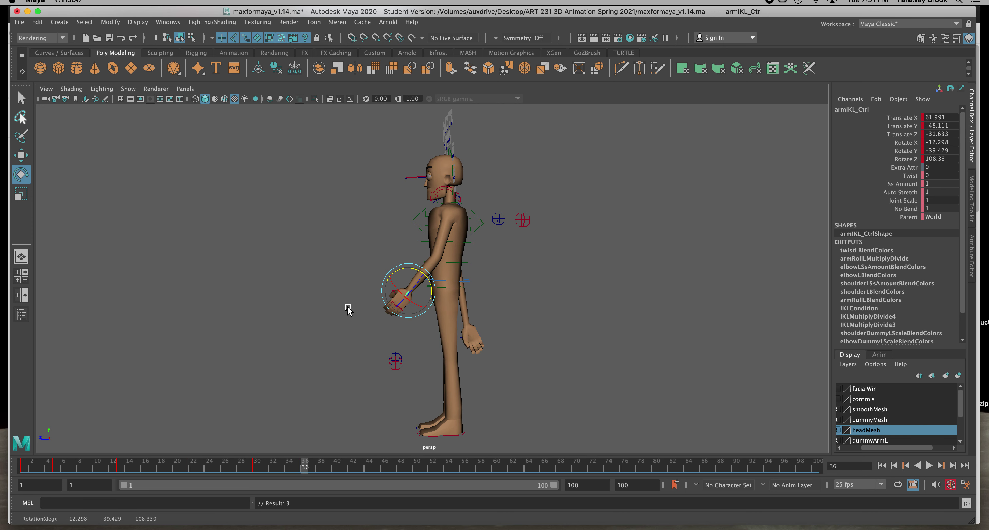
{"action": "left_click_drag", "start_coordinate": [339, 309], "coordinate": [441, 316], "text": "alt"}
{"action": "left_click_drag", "start_coordinate": [501, 314], "coordinate": [467, 310]}
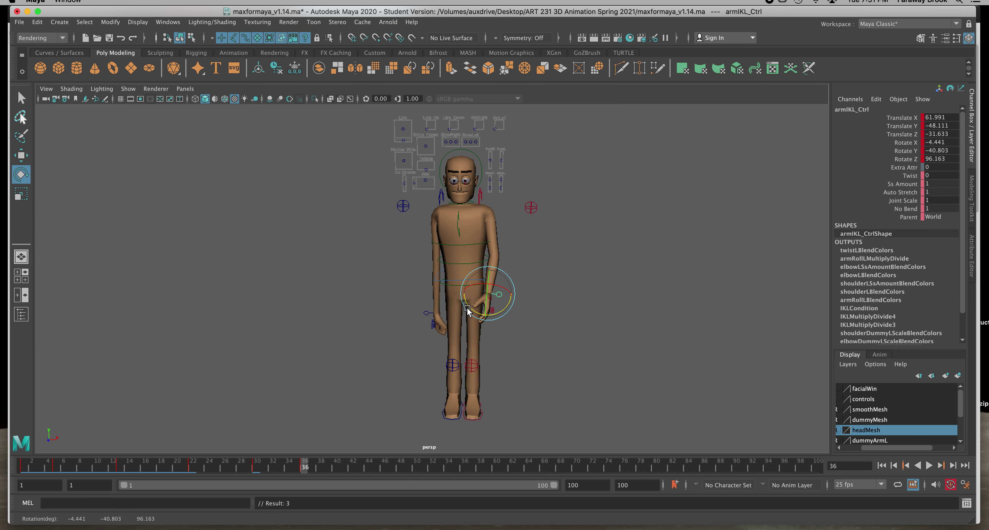
- Swing the right arm IK control forward to about Y 52.2, Z 25.8 at frame 36 and rotate the hand to about -41.1 in Rotate Y
{"action": "left_click", "coordinate": [424, 317]}
{"action": "left_click_drag", "start_coordinate": [366, 315], "coordinate": [489, 300], "text": "alt"}
{"action": "left_click", "coordinate": [21, 156]}
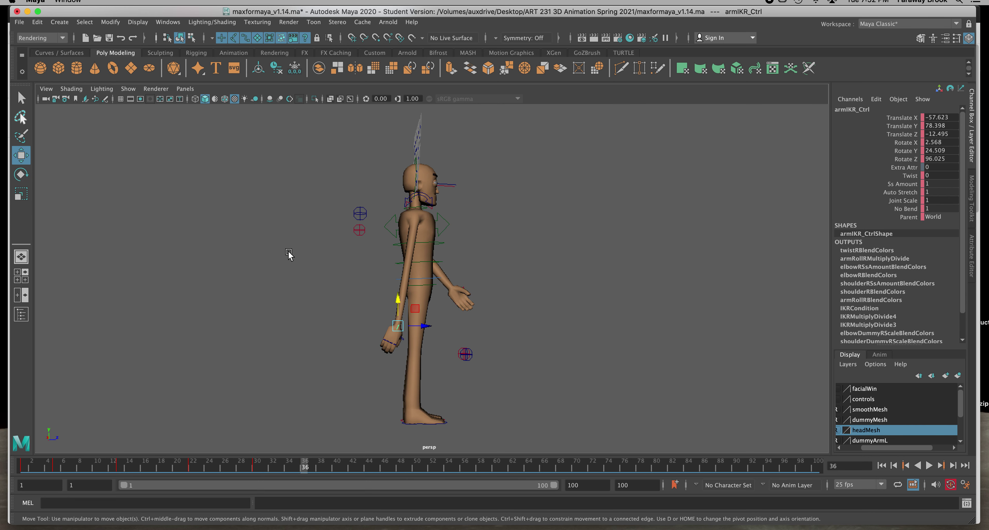
{"action": "left_click_drag", "start_coordinate": [397, 299], "coordinate": [455, 288]}
{"action": "left_click", "coordinate": [22, 174]}
{"action": "key", "text": "shift+e"}
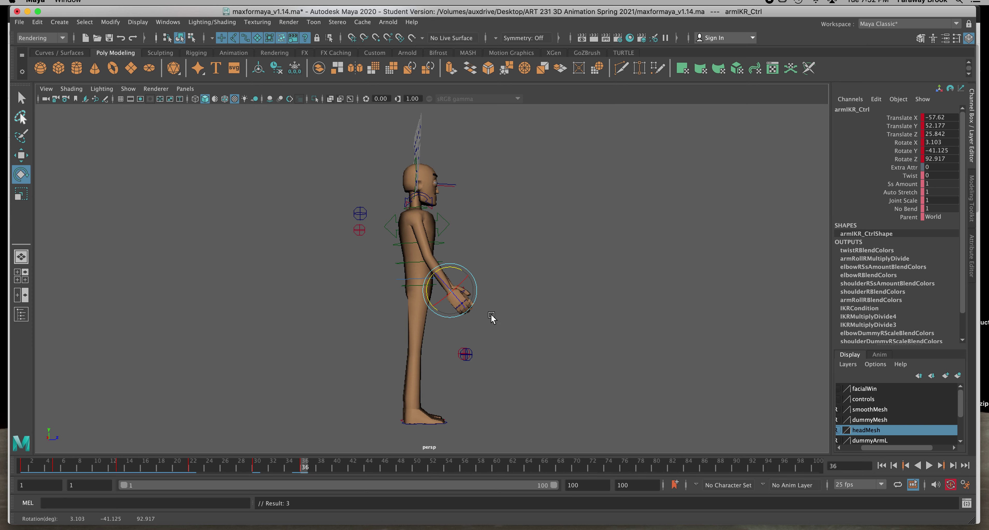
- Scrub ahead to frame 43 and lower the root control slightly to about Y 1.0
{"action": "left_click_drag", "start_coordinate": [503, 316], "coordinate": [262, 328], "text": "alt"}
{"action": "left_click_drag", "start_coordinate": [304, 466], "coordinate": [357, 476]}
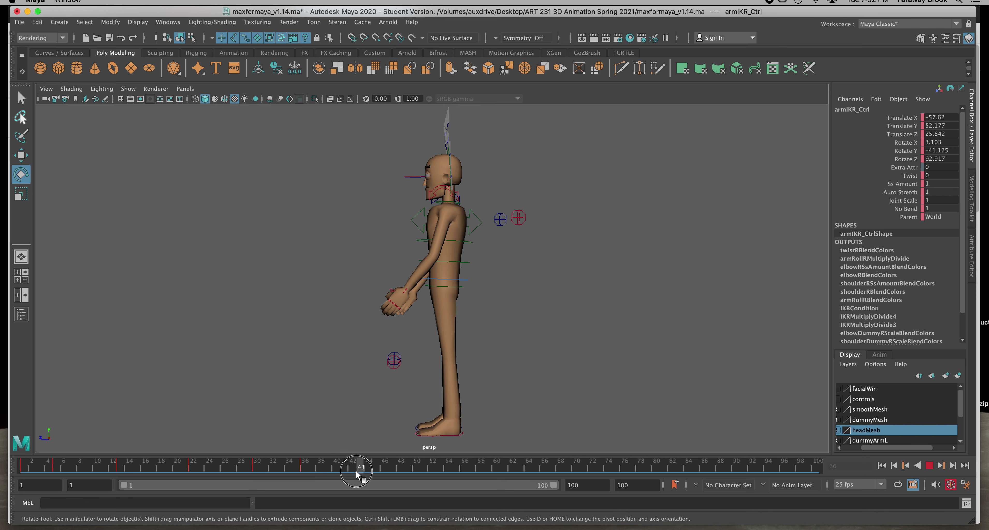
{"action": "left_click_drag", "start_coordinate": [356, 471], "coordinate": [357, 472]}
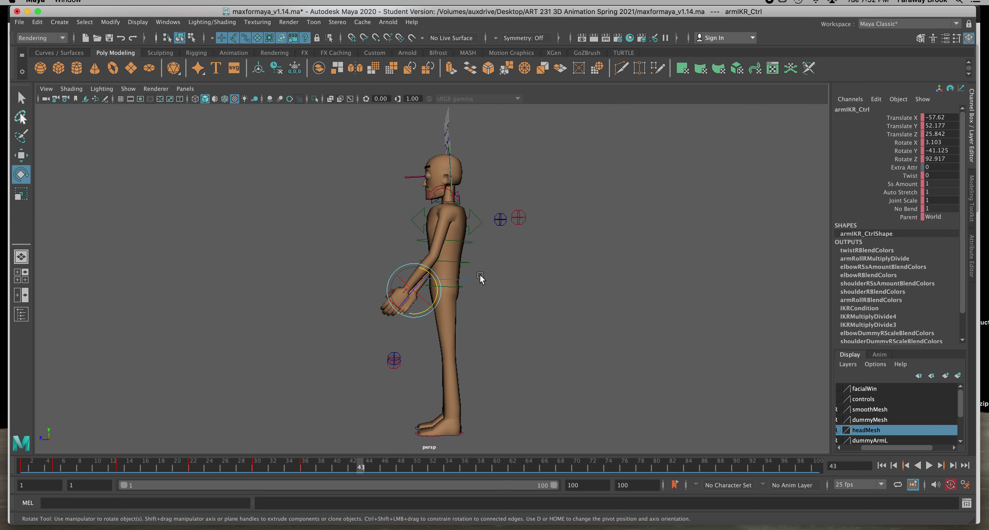
{"action": "left_click", "coordinate": [474, 286]}
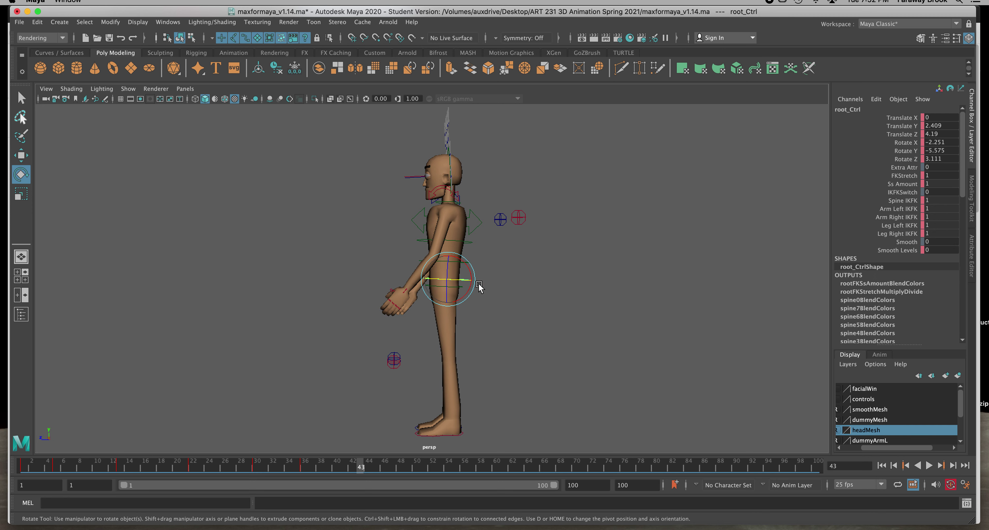
{"action": "left_click", "coordinate": [21, 155]}
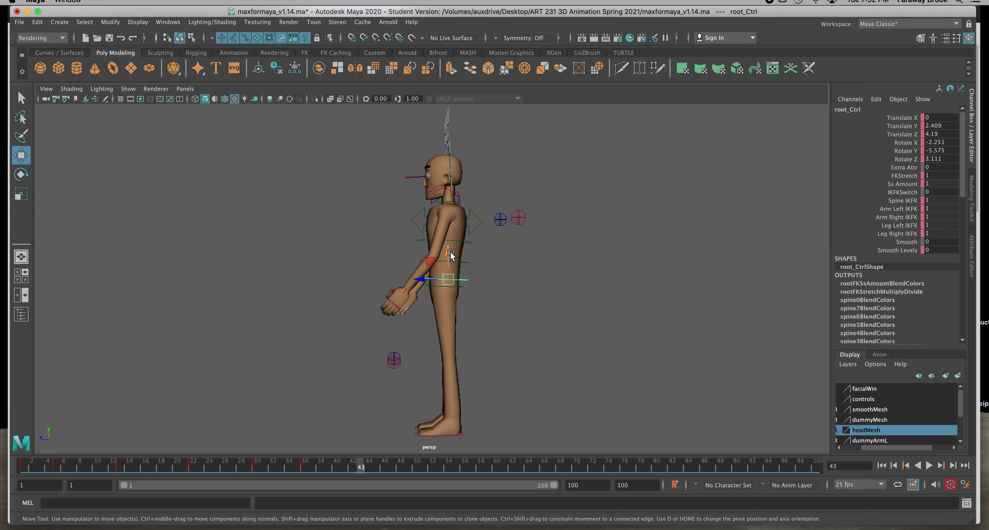
{"action": "left_click_drag", "start_coordinate": [449, 254], "coordinate": [450, 256]}
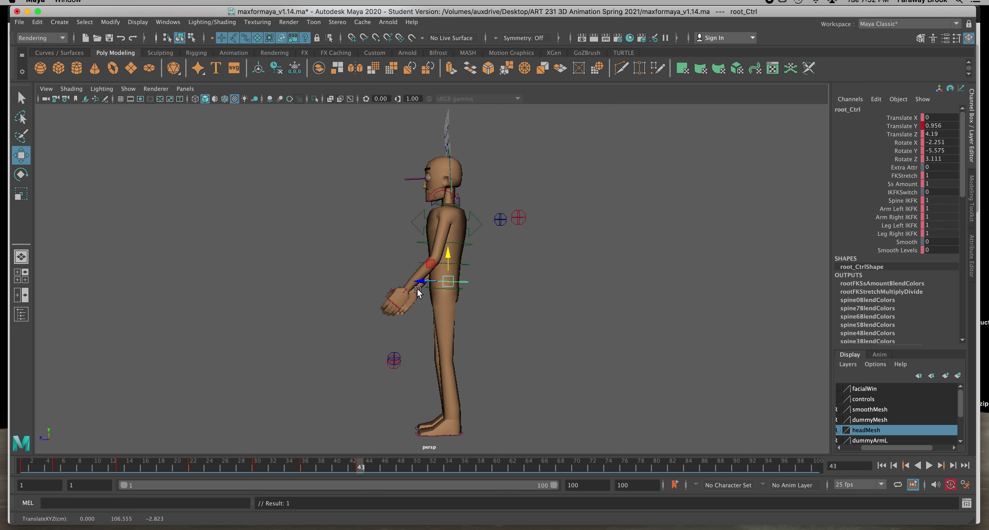
- Swing the left arm IK control back to about Y -55.1, Z 15.9 at frame 43 and rotate the hand to about 15.2 in Rotate Y
{"action": "left_click", "coordinate": [406, 291]}
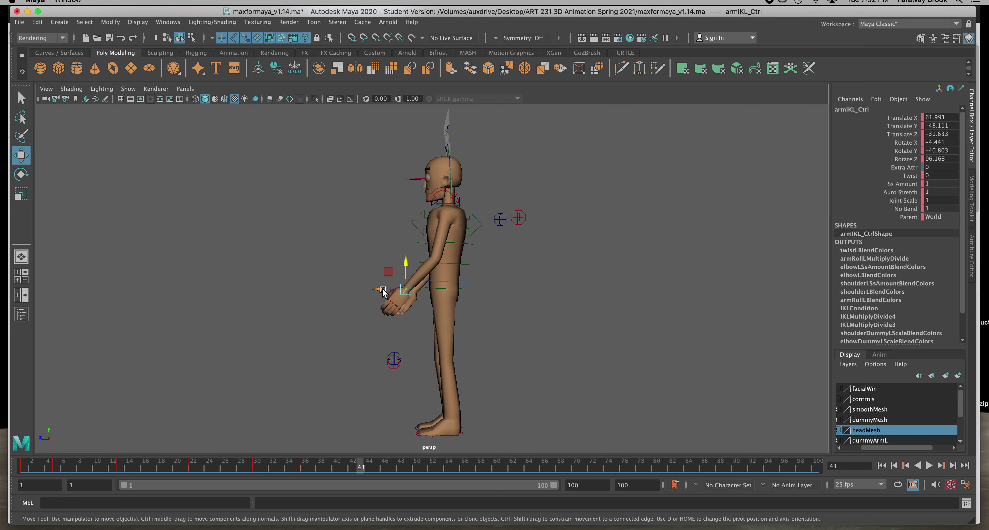
{"action": "left_click_drag", "start_coordinate": [381, 289], "coordinate": [457, 306]}
{"action": "left_click_drag", "start_coordinate": [482, 265], "coordinate": [450, 318]}
{"action": "key", "text": "e"}
{"action": "key", "text": "ctrl+z"}
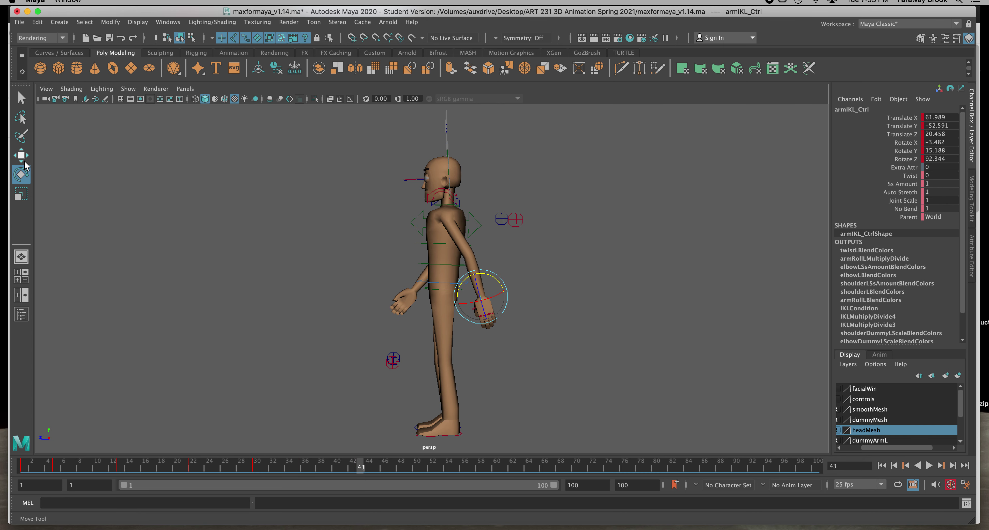
{"action": "key", "text": "w"}
{"action": "left_click_drag", "start_coordinate": [461, 303], "coordinate": [471, 281]}
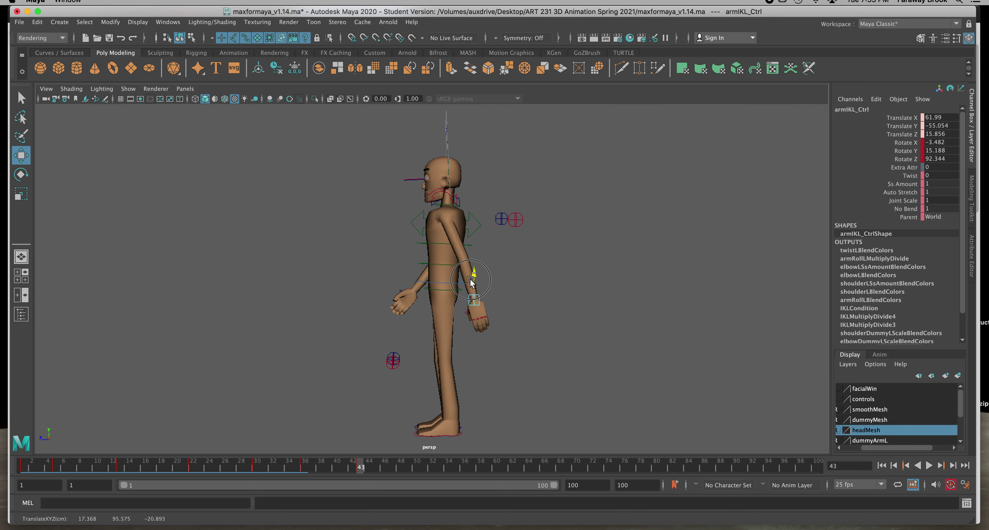
- Swing the right arm IK control back to about Y 59.1, Z -12.1 at frame 43
{"action": "left_click_drag", "start_coordinate": [402, 311], "coordinate": [627, 307], "text": "alt"}
{"action": "left_click", "coordinate": [451, 293]}
{"action": "left_click_drag", "start_coordinate": [451, 270], "coordinate": [400, 275]}
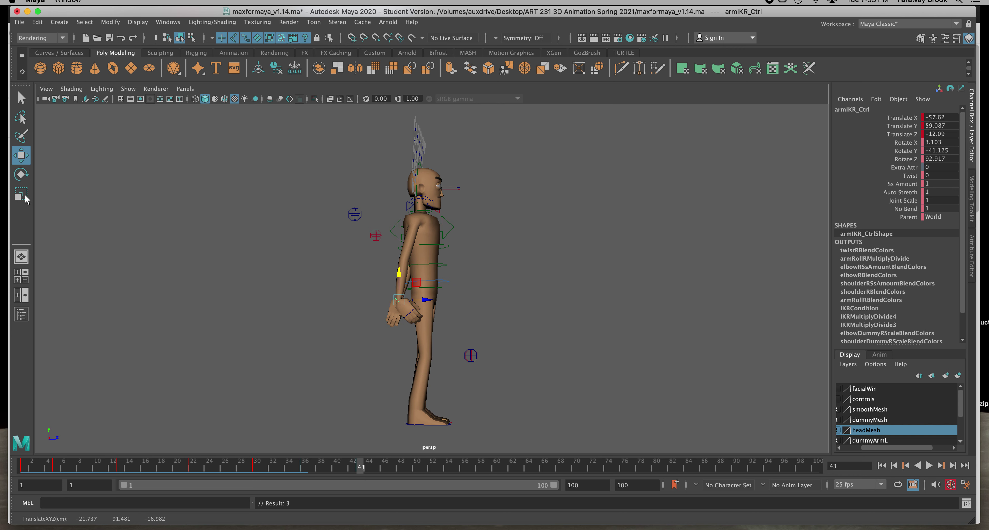
- Rotate the right hand's IK control to about 14.6 in Rotate Y at frame 43
{"action": "key", "text": "e"}
{"action": "left_click_drag", "start_coordinate": [410, 281], "coordinate": [267, 327]}
{"action": "mouse_move", "coordinate": [378, 467]}
{"action": "left_mouse_down"}
{"action": "mouse_move", "coordinate": [252, 468]}
{"action": "mouse_move", "coordinate": [361, 476]}
{"action": "left_mouse_up"}
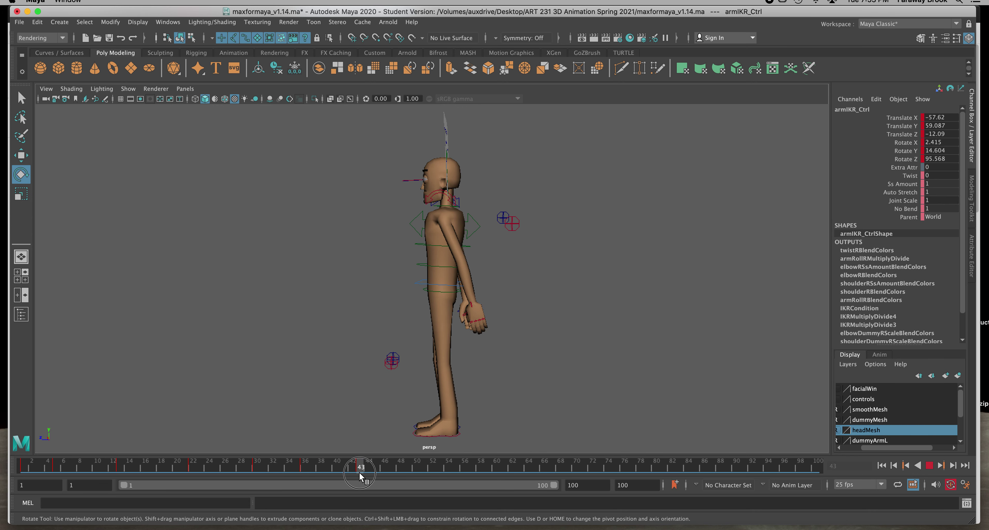
{"action": "mouse_move", "coordinate": [357, 475]}
{"action": "left_mouse_down"}
{"action": "mouse_move", "coordinate": [253, 466]}
{"action": "mouse_move", "coordinate": [362, 472]}
{"action": "left_mouse_up"}
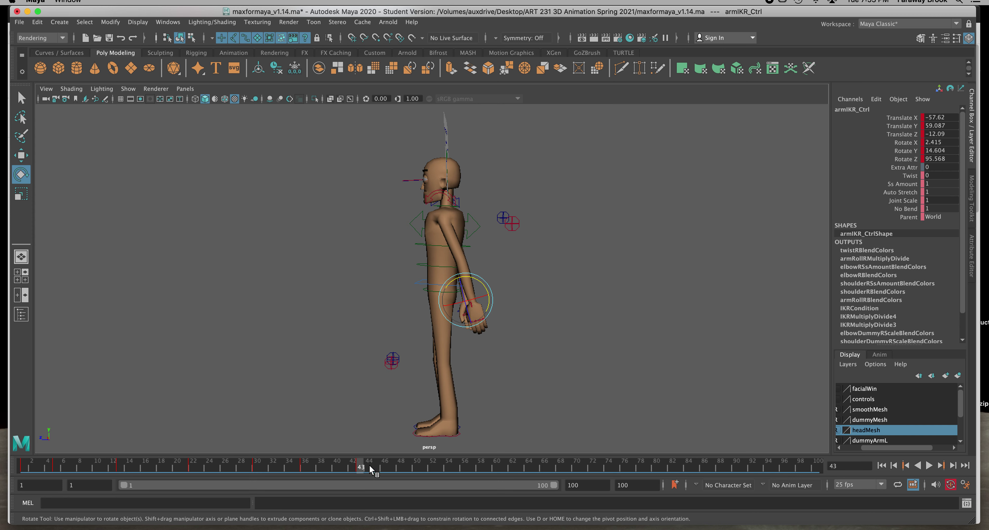
- Reposition the arm IK controls at frame 43, left to about Y -57.5, Z 6.0 and right to about Y 59.8, Z -6.4
{"action": "left_click", "coordinate": [22, 155]}
{"action": "left_click_drag", "start_coordinate": [440, 302], "coordinate": [606, 310]}
{"action": "left_click", "coordinate": [456, 303]}
{"action": "left_click", "coordinate": [405, 301]}
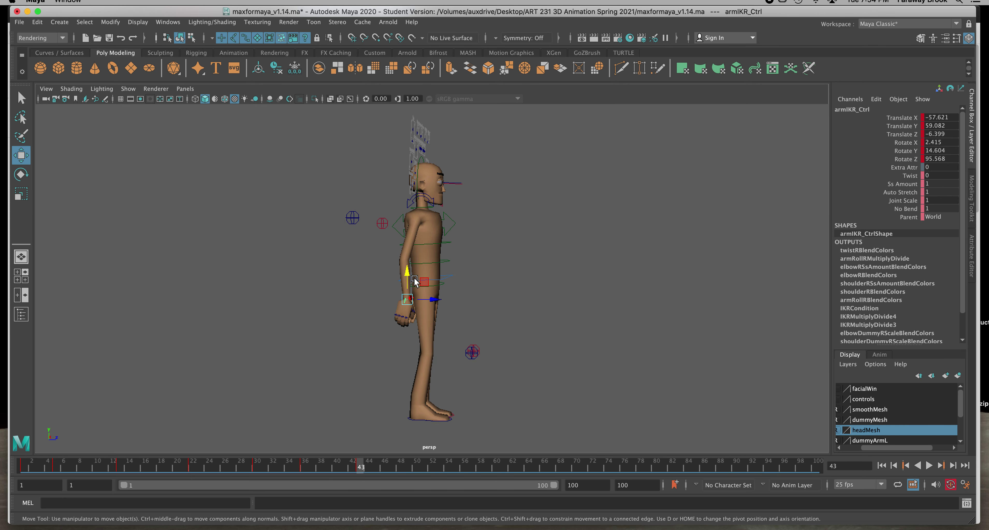
{"action": "left_click_drag", "start_coordinate": [410, 273], "coordinate": [409, 272]}
- Straighten the root control at frame 43 by rotating it to about X -2.5, Y -5.4, Z 0.7
{"action": "left_click_drag", "start_coordinate": [472, 295], "coordinate": [298, 303], "text": "alt"}
{"action": "left_click_drag", "start_coordinate": [271, 303], "coordinate": [387, 300], "text": "alt"}
{"action": "left_click", "coordinate": [480, 276]}
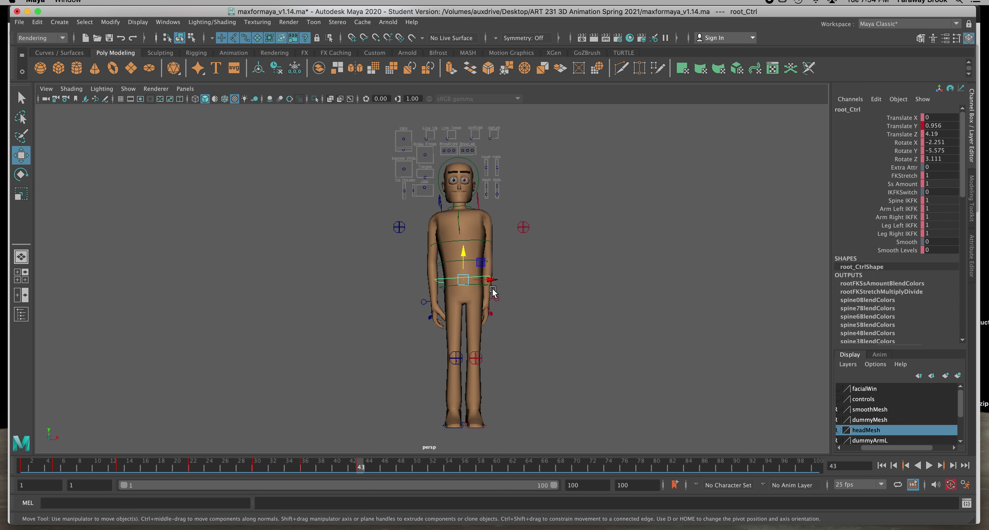
{"action": "key", "text": "e"}
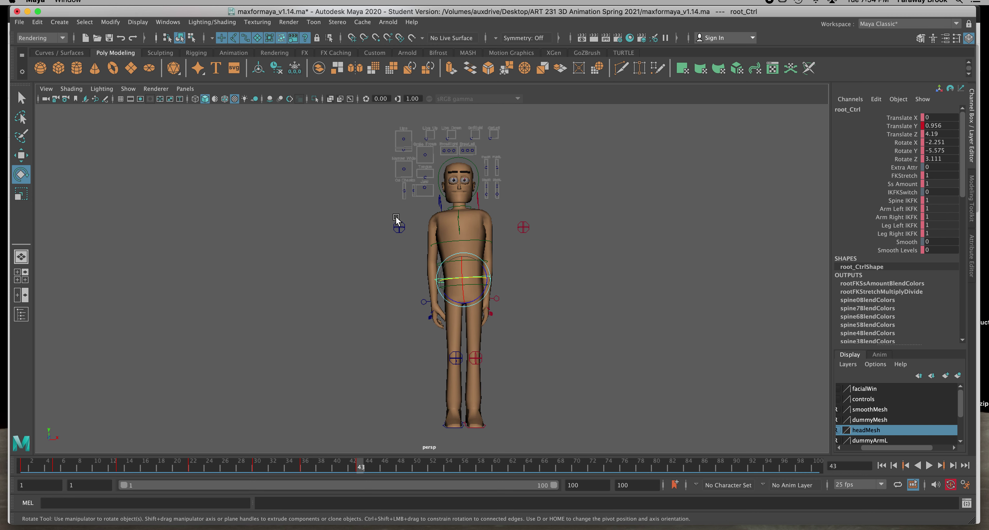
{"action": "left_click_drag", "start_coordinate": [478, 258], "coordinate": [480, 257]}
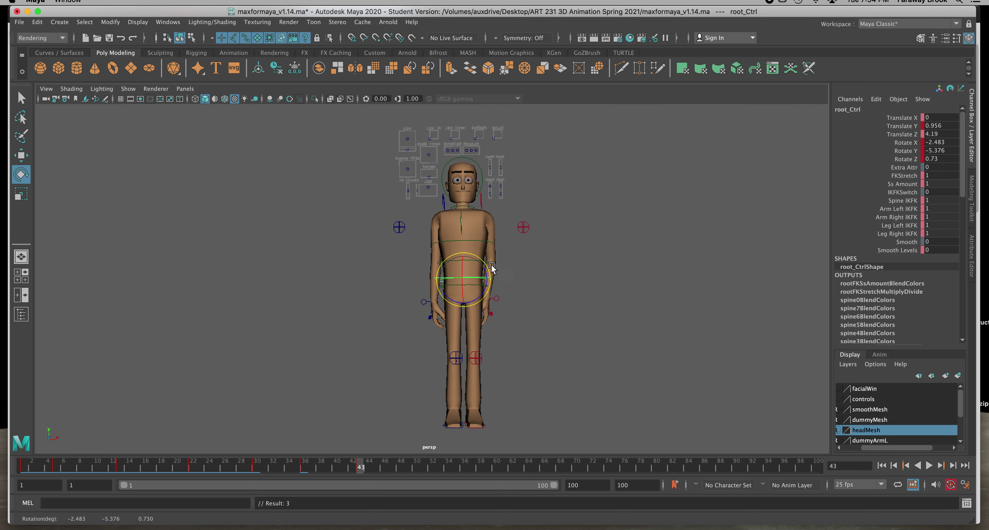
- Move the left arm IK control inward to about X 57.3 at frame 43
{"action": "left_click", "coordinate": [496, 298]}
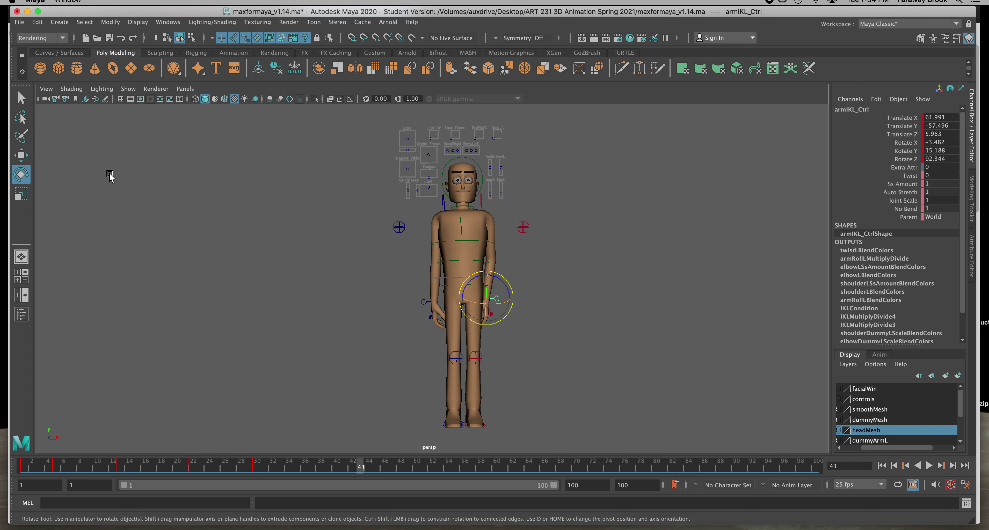
{"action": "key", "text": "w"}
{"action": "left_click_drag", "start_coordinate": [505, 304], "coordinate": [433, 322]}
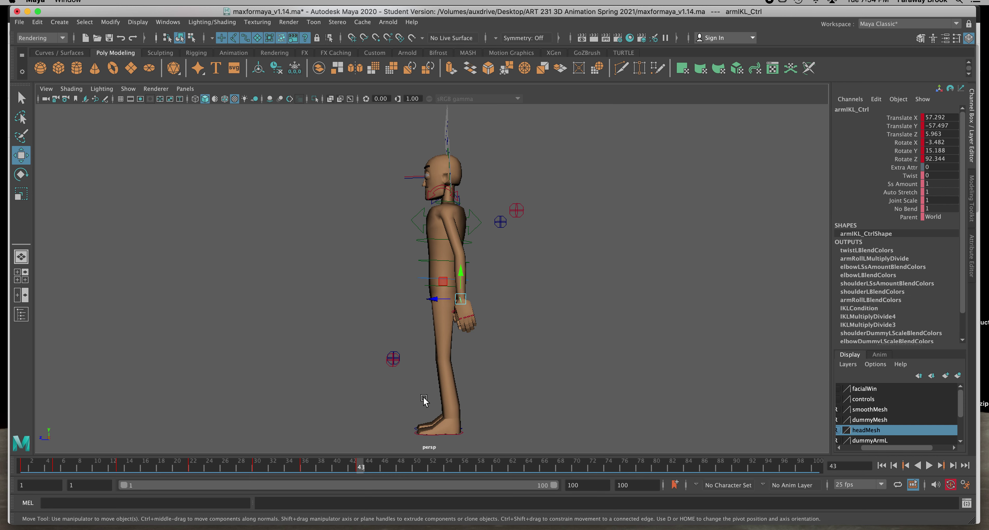
- Swing the left arm IK control forward to about Z -13.9 at frame 48 and rotate the hand to about -14.6 in Rotate Y
{"action": "left_click", "coordinate": [406, 466]}
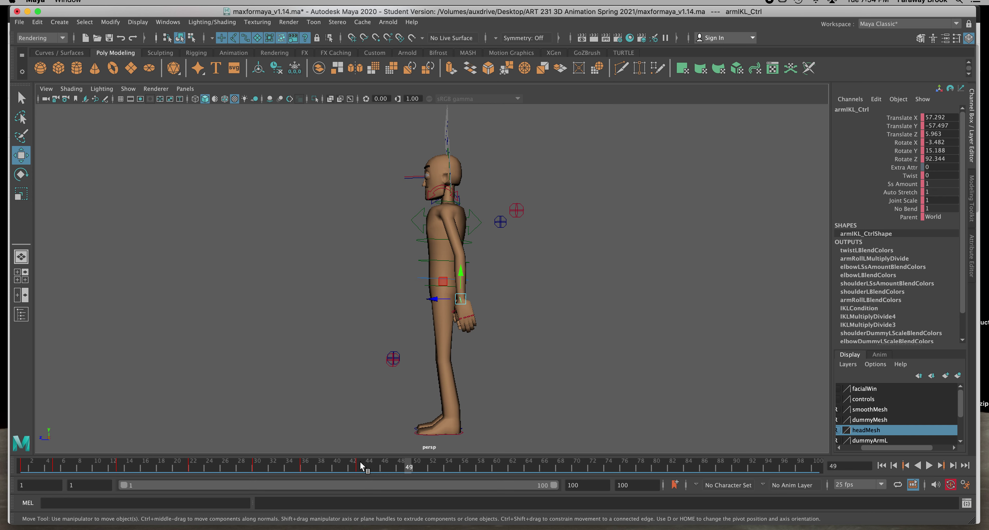
{"action": "left_click", "coordinate": [400, 466]}
{"action": "left_click_drag", "start_coordinate": [436, 302], "coordinate": [399, 301]}
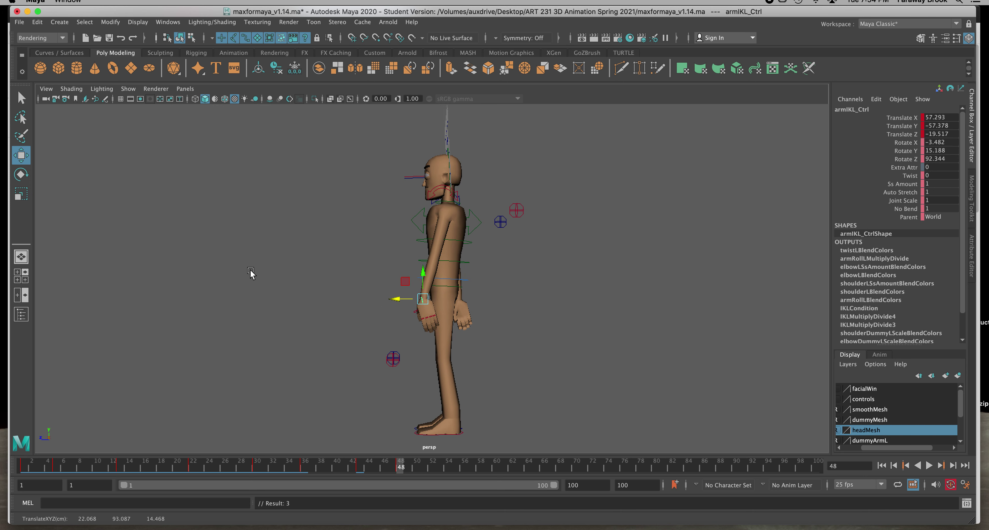
{"action": "left_click", "coordinate": [21, 174]}
{"action": "left_click_drag", "start_coordinate": [433, 279], "coordinate": [411, 299]}
{"action": "left_click", "coordinate": [21, 156]}
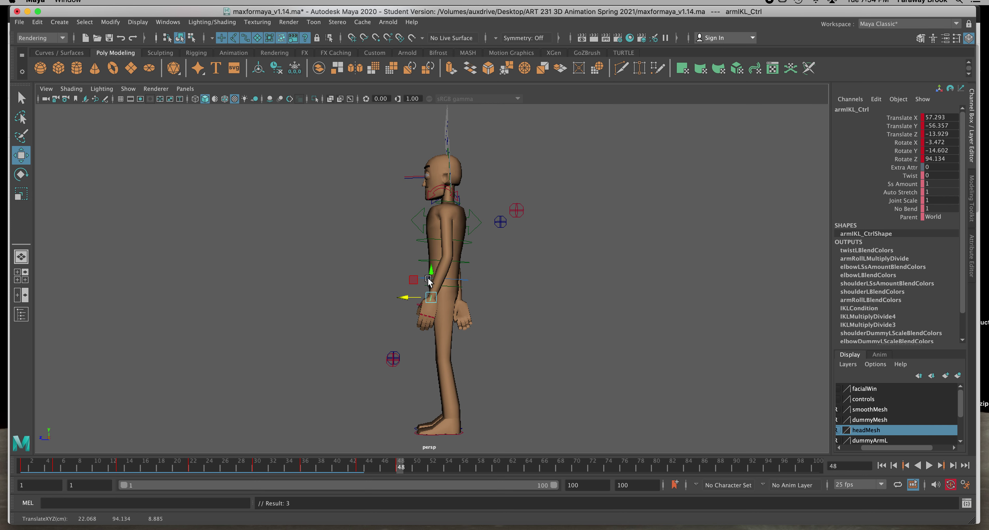
- Swing the right arm IK control forward to about Y 57.2, Z 12.2 at frame 48
{"action": "left_click_drag", "start_coordinate": [379, 302], "coordinate": [501, 283], "text": "alt"}
{"action": "left_click", "coordinate": [408, 302]}
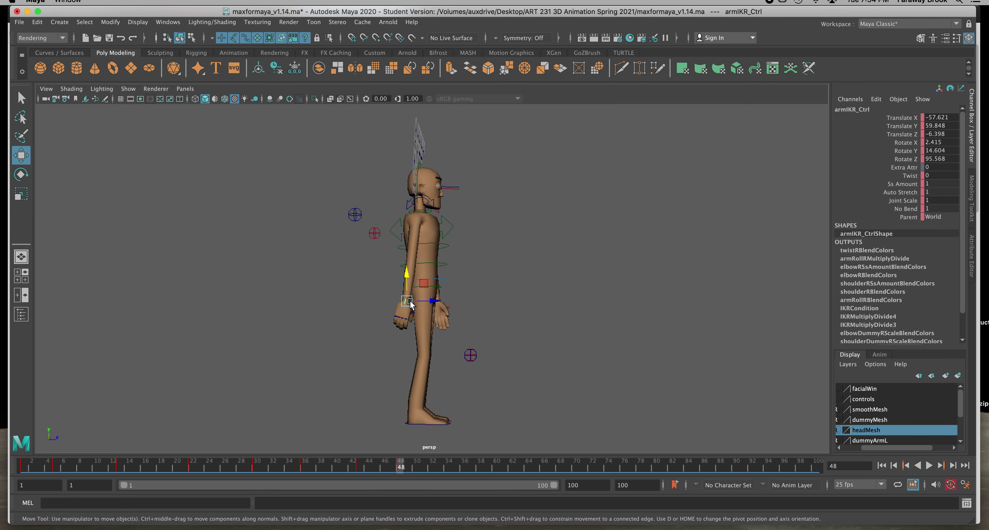
{"action": "left_click_drag", "start_coordinate": [432, 301], "coordinate": [320, 306]}
{"action": "left_click_drag", "start_coordinate": [434, 269], "coordinate": [434, 271]}
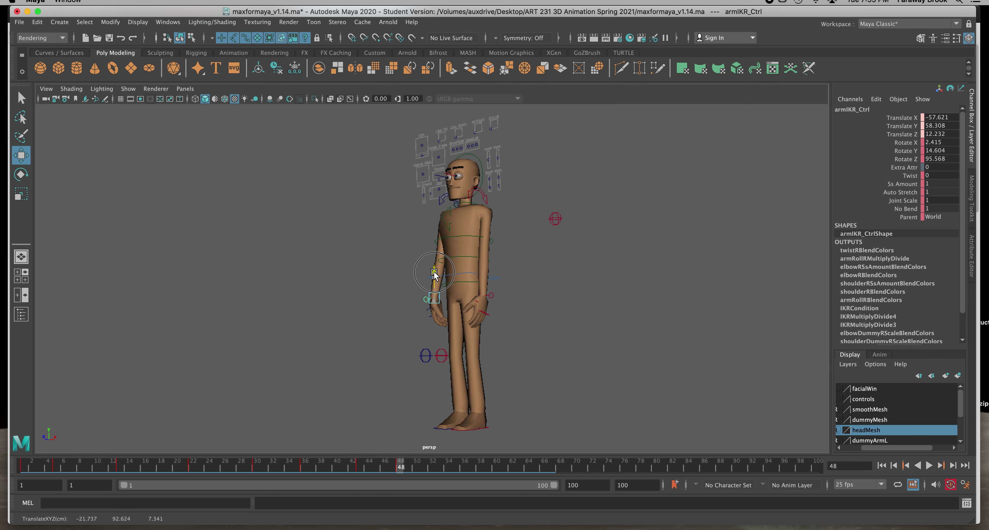
{"action": "left_click_drag", "start_coordinate": [439, 271], "coordinate": [439, 279]}
{"action": "left_click_drag", "start_coordinate": [416, 291], "coordinate": [497, 291], "text": "alt"}
{"action": "left_click_drag", "start_coordinate": [438, 275], "coordinate": [437, 270]}
{"action": "left_click_drag", "start_coordinate": [496, 284], "coordinate": [352, 280], "text": "alt"}
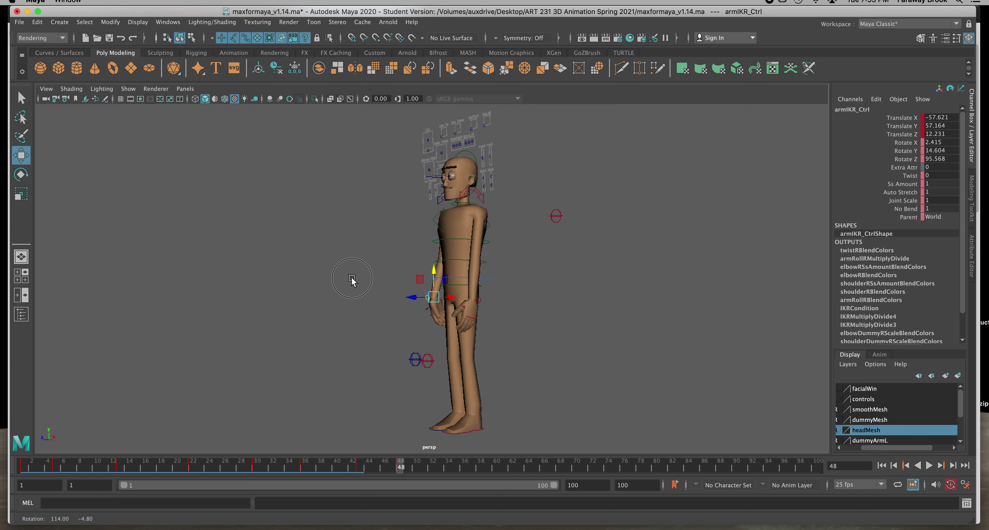
- Rotate the right hand's IK control to about -16.5 in Rotate Y at frame 48
{"action": "key", "text": "e"}
{"action": "left_click_drag", "start_coordinate": [417, 298], "coordinate": [428, 316]}
{"action": "left_click_drag", "start_coordinate": [519, 350], "coordinate": [680, 359], "text": "alt"}
{"action": "left_click_drag", "start_coordinate": [521, 335], "coordinate": [302, 323], "text": "alt"}
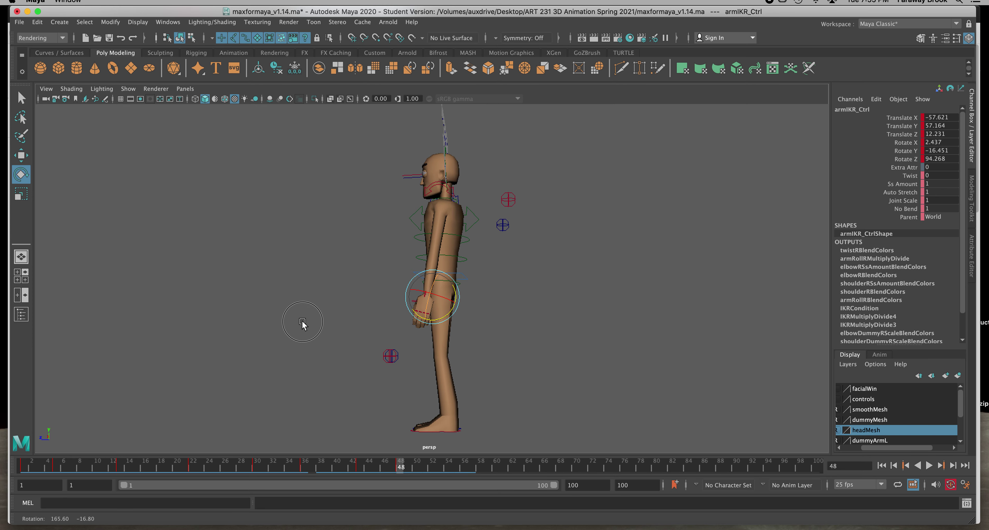
- Raise the left arm IK control slightly at frame 48
{"action": "left_click", "coordinate": [415, 309]}
{"action": "left_click", "coordinate": [425, 292]}
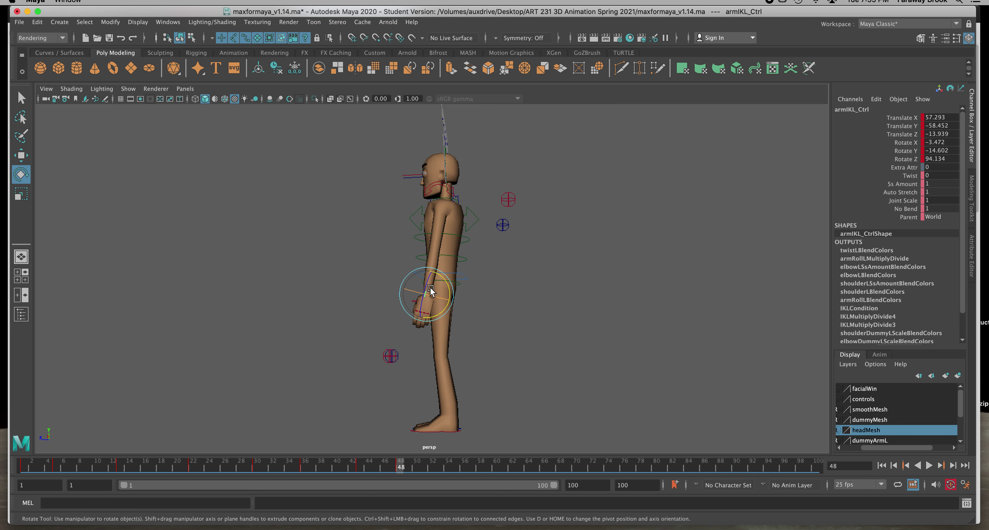
{"action": "key", "text": "w"}
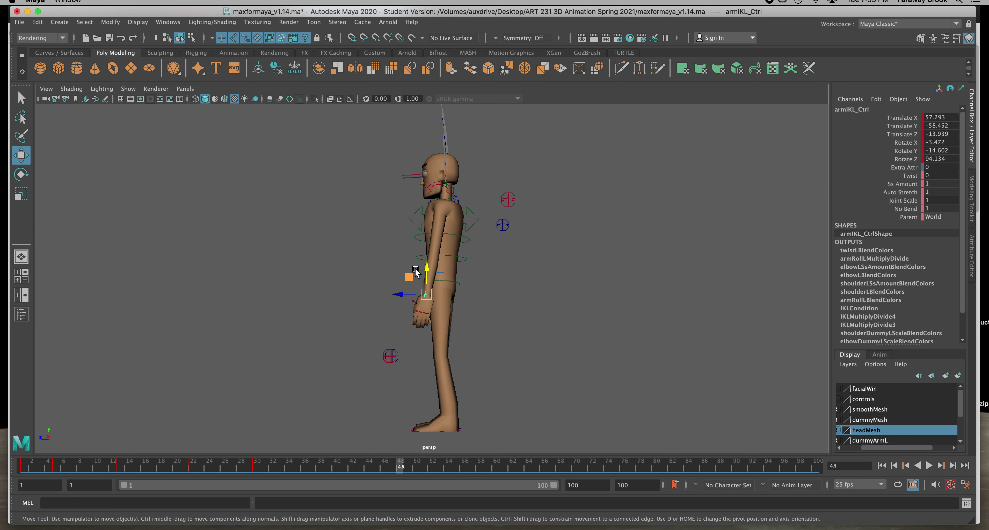
{"action": "left_click_drag", "start_coordinate": [425, 270], "coordinate": [425, 263]}
{"action": "left_click_drag", "start_coordinate": [547, 357], "coordinate": [547, 362], "text": "alt"}
- At frame 52, swing the left arm IK control back to about Y -57.5, Z 9.2 and rotate the hand to about 5.9 in Rotate Y
{"action": "mouse_move", "coordinate": [403, 456]}
{"action": "left_mouse_down"}
{"action": "mouse_move", "coordinate": [371, 468]}
{"action": "mouse_move", "coordinate": [289, 470]}
{"action": "mouse_move", "coordinate": [435, 471]}
{"action": "left_mouse_up"}
{"action": "left_click_drag", "start_coordinate": [425, 302], "coordinate": [461, 296]}
{"action": "key", "text": "shift+w"}
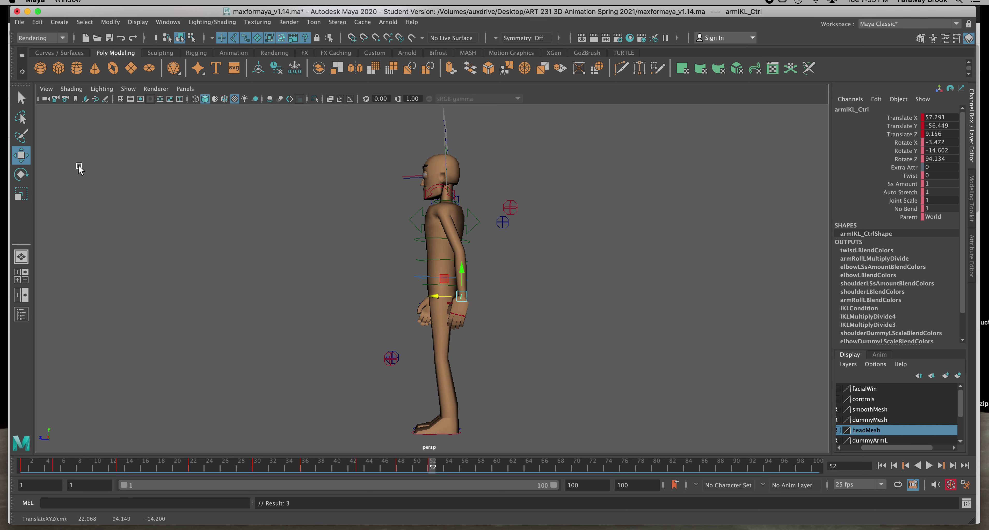
{"action": "key", "text": "e"}
{"action": "left_click_drag", "start_coordinate": [440, 291], "coordinate": [435, 301]}
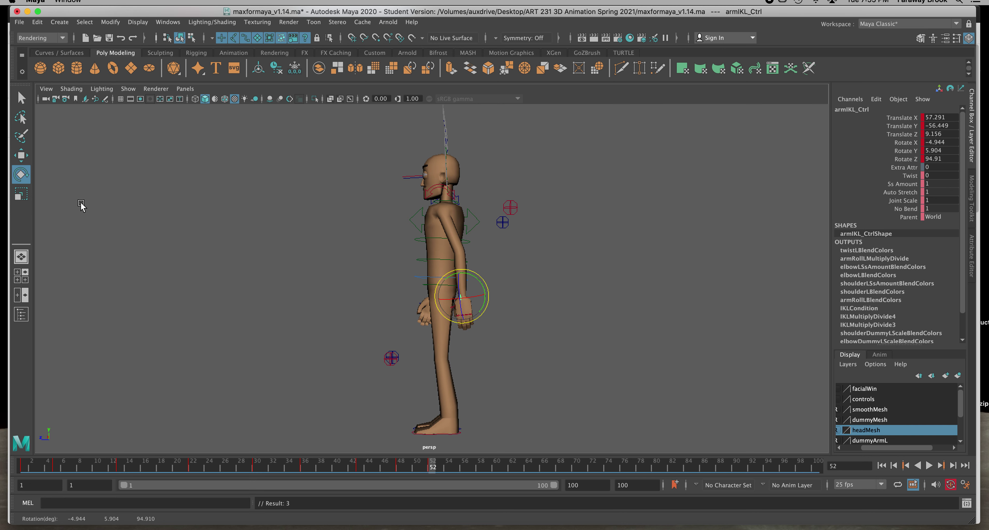
{"action": "left_click", "coordinate": [21, 160]}
{"action": "left_click_drag", "start_coordinate": [459, 280], "coordinate": [459, 283]}
- Swing the right arm IK control back to about Y 59.1, Z -5.1 at frame 52 and rotate the hand to about 2.0 in Rotate Y
{"action": "left_click_drag", "start_coordinate": [409, 320], "coordinate": [527, 327], "text": "alt"}
{"action": "scroll", "coordinate": [526, 331], "scroll_direction": "up", "scroll_amount": 5}
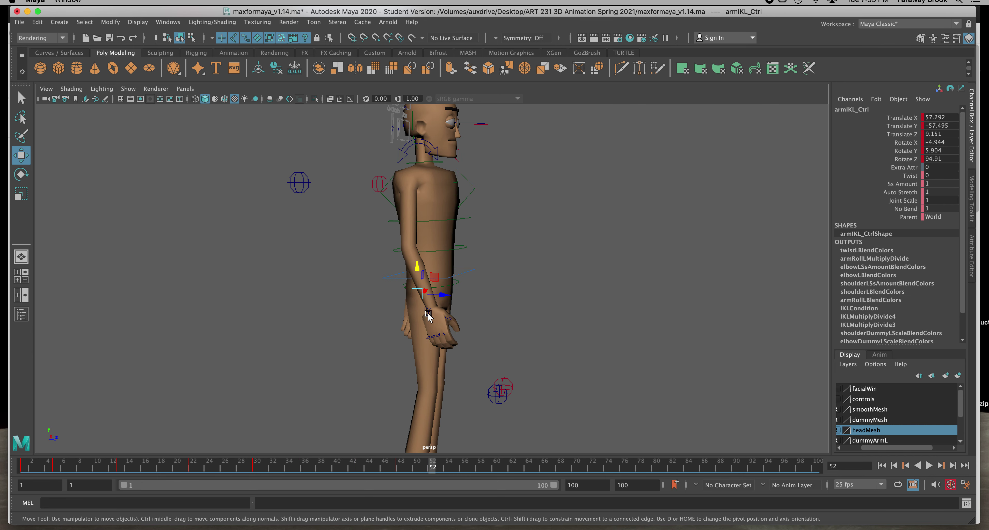
{"action": "left_click", "coordinate": [432, 324]}
{"action": "left_click_drag", "start_coordinate": [457, 308], "coordinate": [422, 308]}
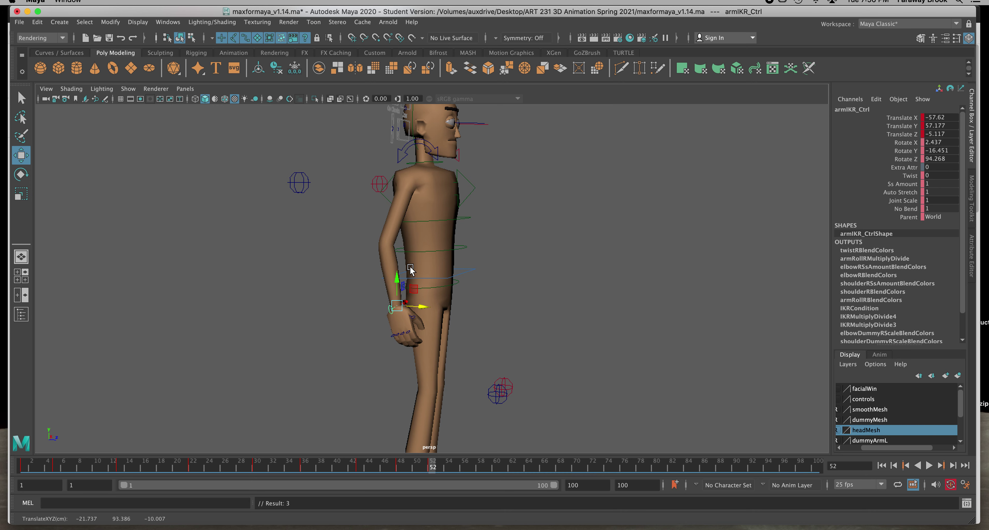
{"action": "left_click_drag", "start_coordinate": [399, 284], "coordinate": [399, 282]}
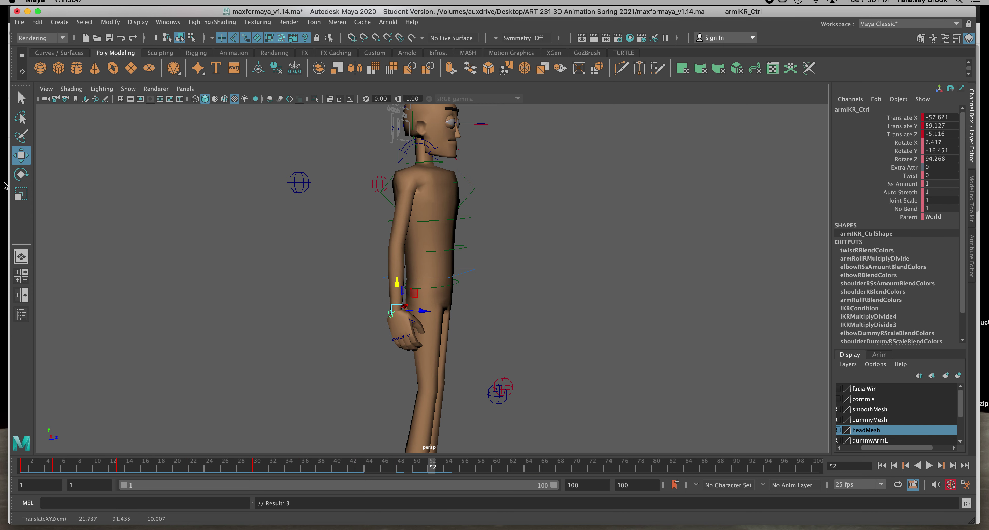
{"action": "left_click", "coordinate": [21, 175]}
{"action": "left_click_drag", "start_coordinate": [407, 297], "coordinate": [414, 302]}
- Scrub ahead to frame 56 and swing the right arm IK control forward to about Z 13.6
{"action": "left_click_drag", "start_coordinate": [472, 331], "coordinate": [375, 331], "text": "alt"}
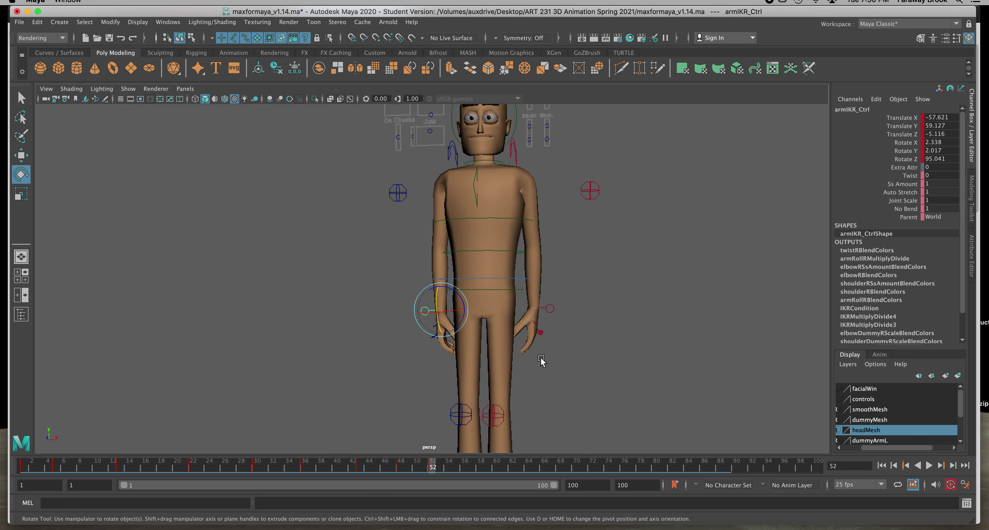
{"action": "left_click_drag", "start_coordinate": [540, 361], "coordinate": [449, 362], "text": "alt"}
{"action": "scroll", "coordinate": [449, 363], "scroll_direction": "down", "scroll_amount": 3}
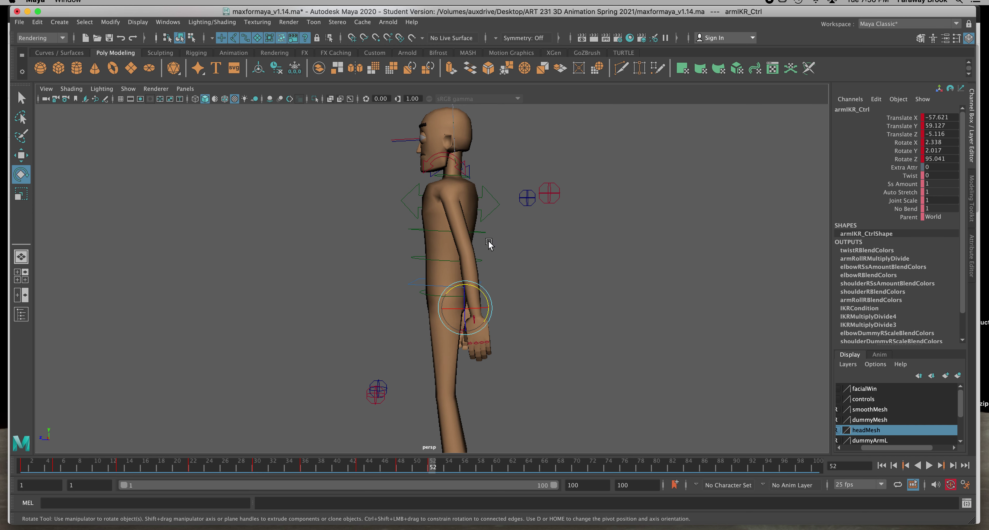
{"action": "scroll", "coordinate": [540, 305], "scroll_direction": "up", "scroll_amount": 2}
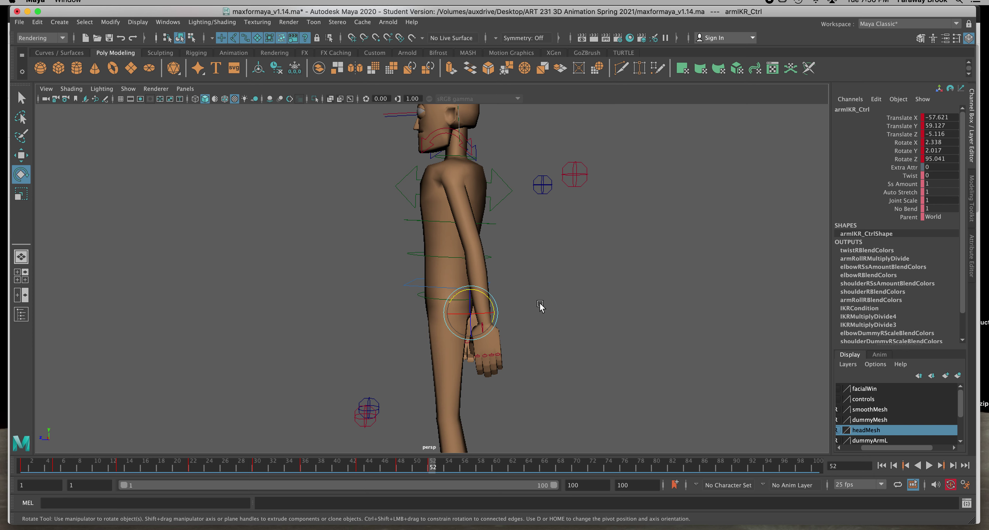
{"action": "mouse_move", "coordinate": [427, 466]}
{"action": "left_mouse_down"}
{"action": "mouse_move", "coordinate": [293, 467]}
{"action": "mouse_move", "coordinate": [462, 473]}
{"action": "left_mouse_up"}
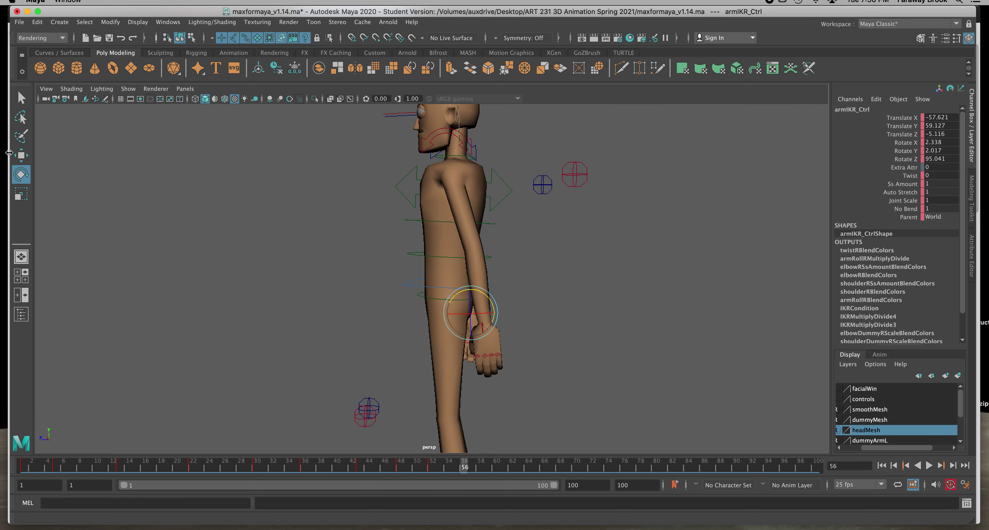
{"action": "left_click", "coordinate": [22, 156]}
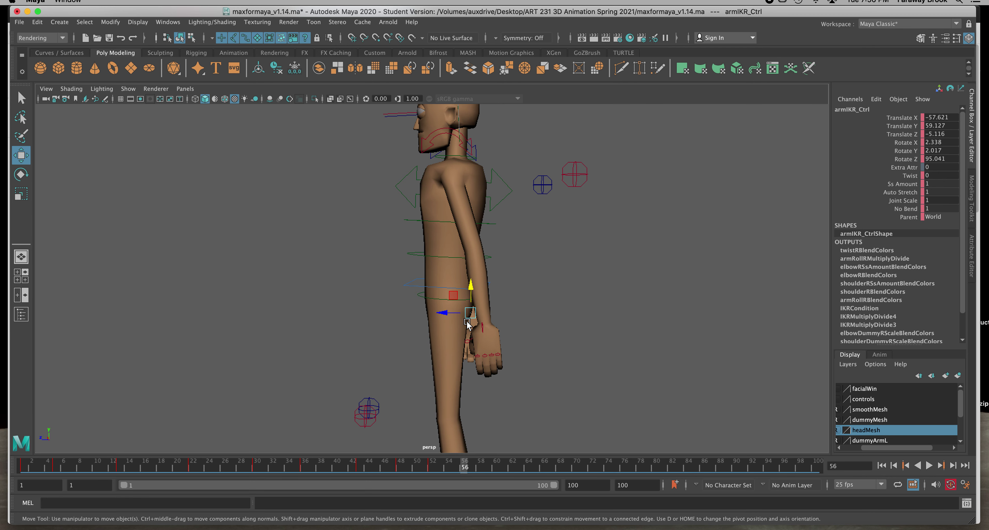
{"action": "left_click_drag", "start_coordinate": [446, 314], "coordinate": [401, 320]}
- Swing the left arm IK control forward to about Y -57.4, Z -13.3 at frame 56 and rotate the hand to about -8.5 in Rotate Y
{"action": "left_click", "coordinate": [480, 328]}
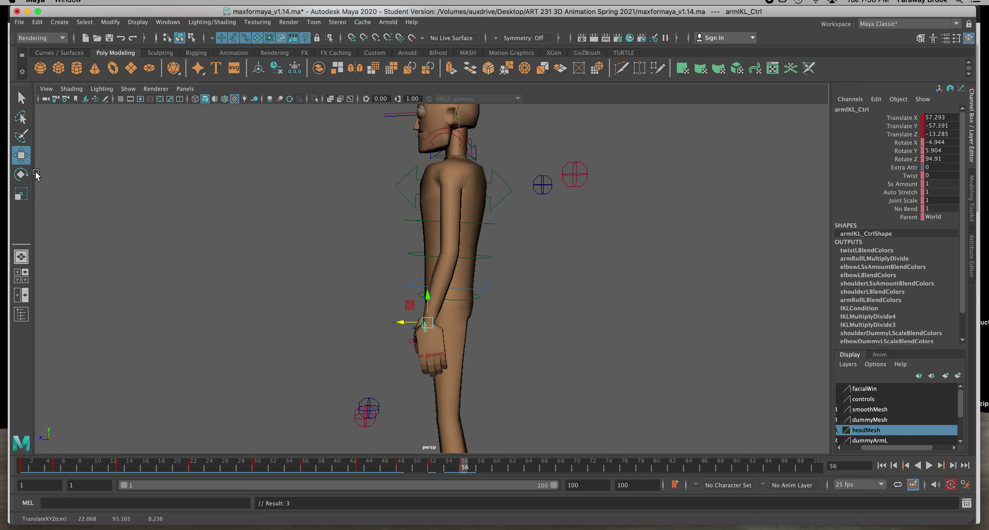
{"action": "key", "text": "e"}
{"action": "left_click_drag", "start_coordinate": [434, 303], "coordinate": [627, 299]}
- Rotate the right hand to about -13.6 in Rotate Y at frame 56 and raise its IK control to about Y 58.1
{"action": "left_click", "coordinate": [568, 316]}
{"action": "left_click", "coordinate": [435, 318]}
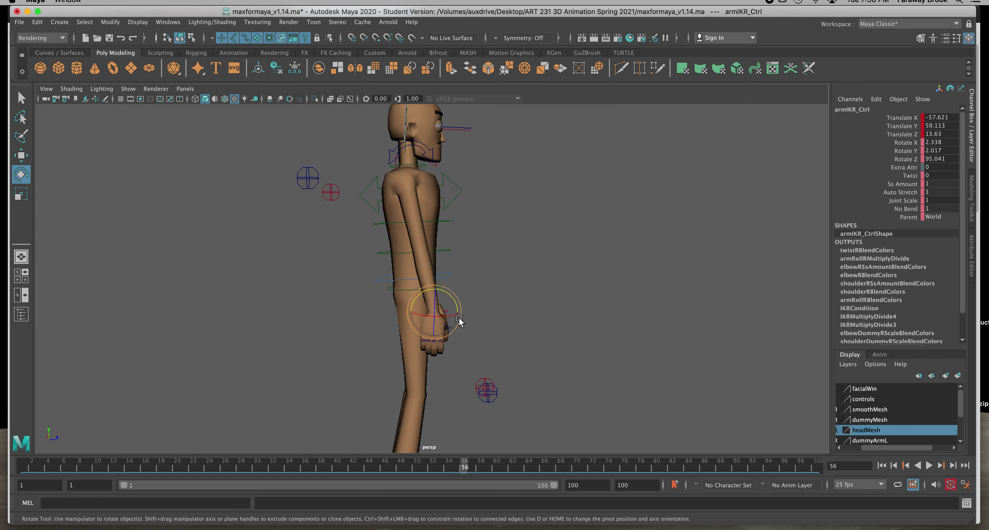
{"action": "left_click_drag", "start_coordinate": [458, 313], "coordinate": [385, 312]}
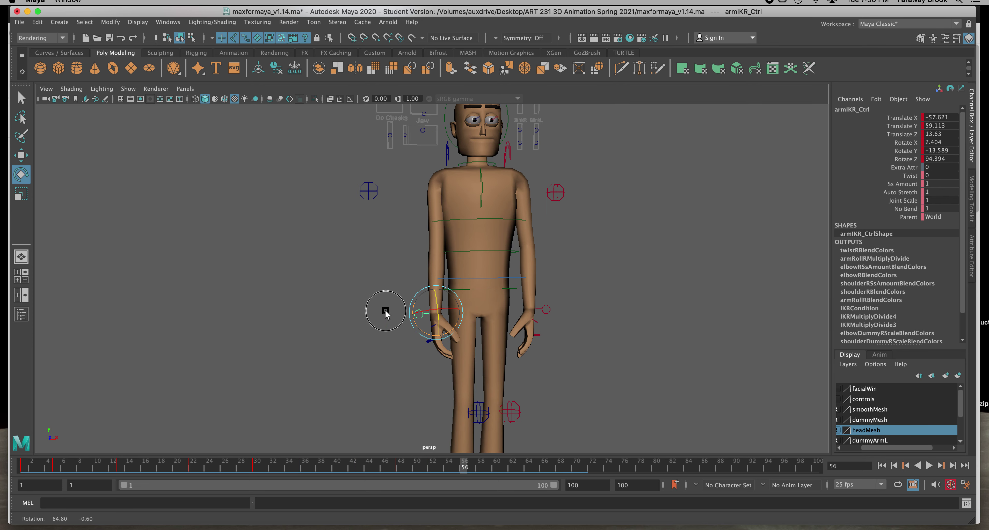
{"action": "left_click", "coordinate": [22, 156]}
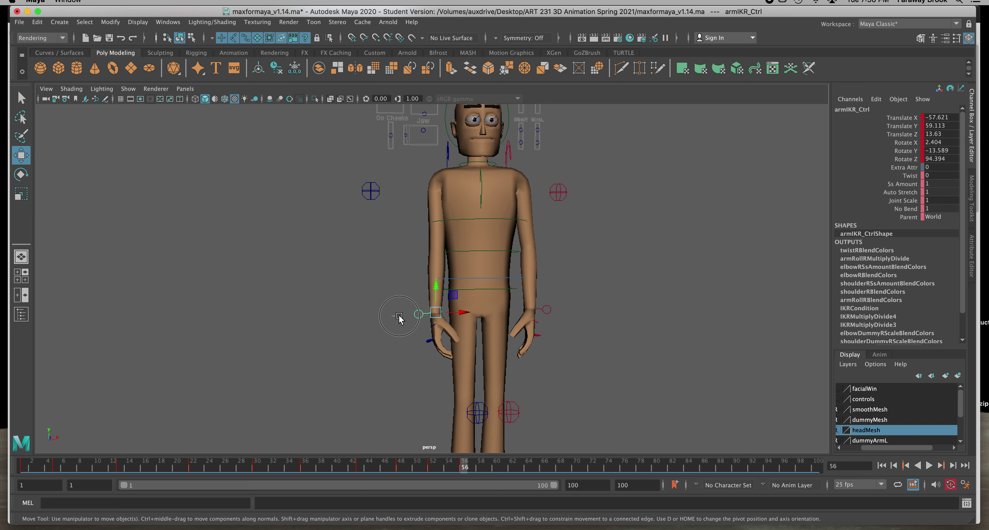
{"action": "left_click_drag", "start_coordinate": [354, 315], "coordinate": [435, 288], "text": "alt"}
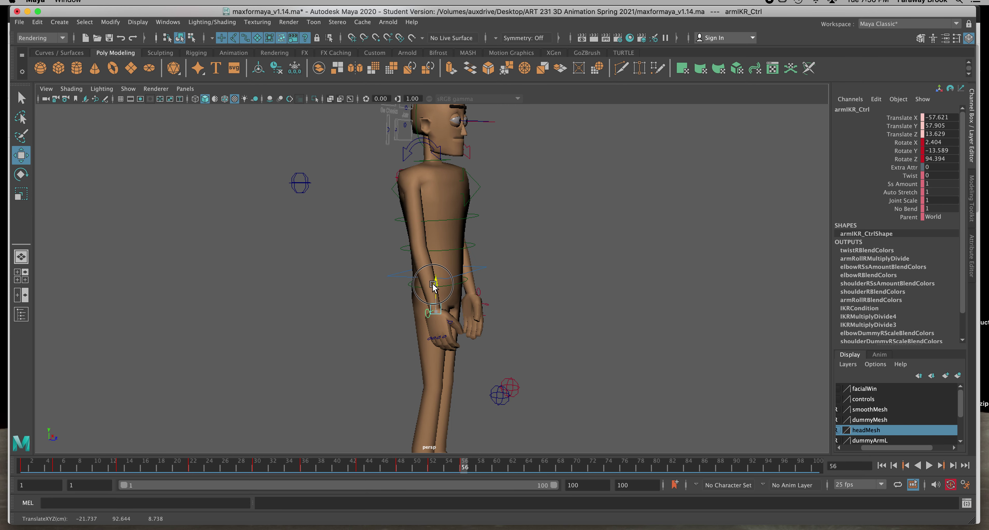
{"action": "left_click_drag", "start_coordinate": [433, 284], "coordinate": [432, 284]}
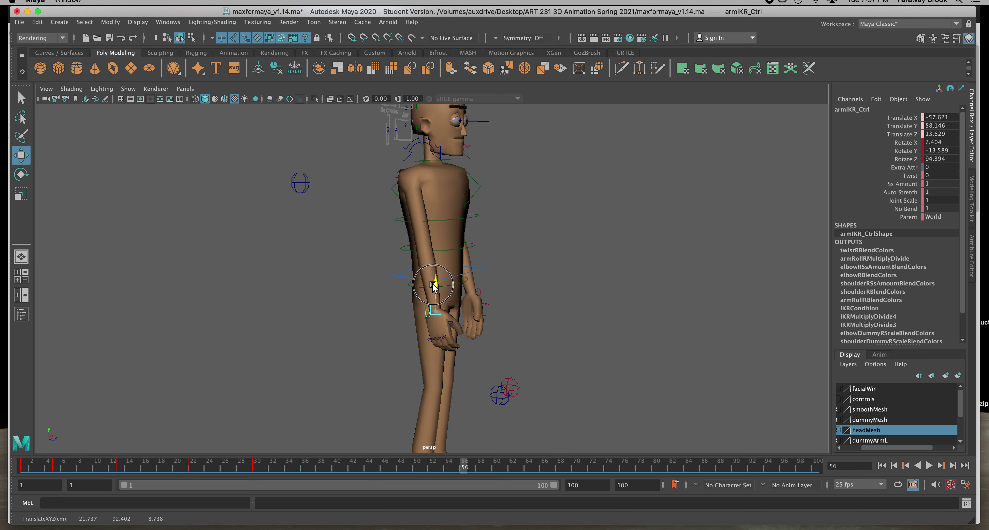
- Scrub ahead to frame 60 and swing the left arm IK control back to about Y -58.7, Z -6.8
{"action": "left_click_drag", "start_coordinate": [530, 315], "coordinate": [324, 314], "text": "alt"}
{"action": "left_click", "coordinate": [419, 331]}
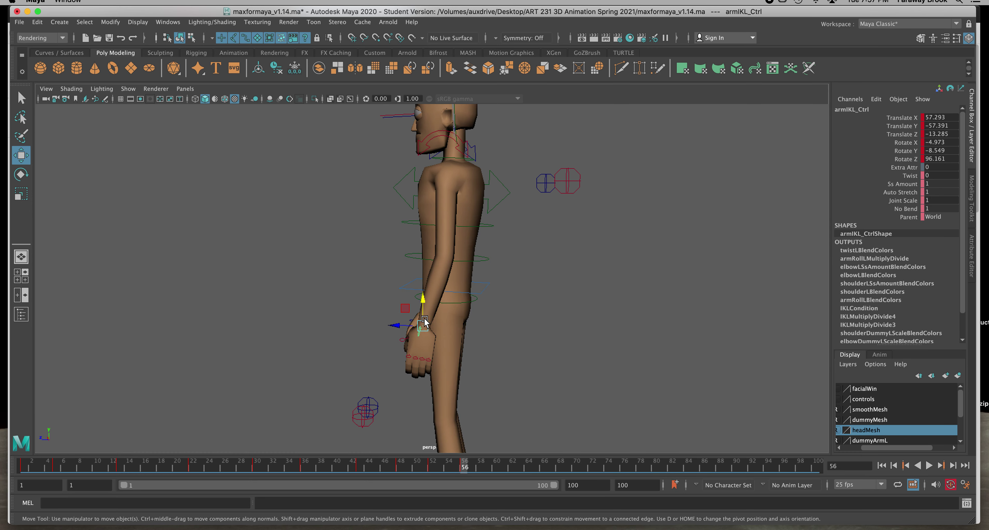
{"action": "scroll", "coordinate": [510, 352], "scroll_direction": "down", "scroll_amount": 2}
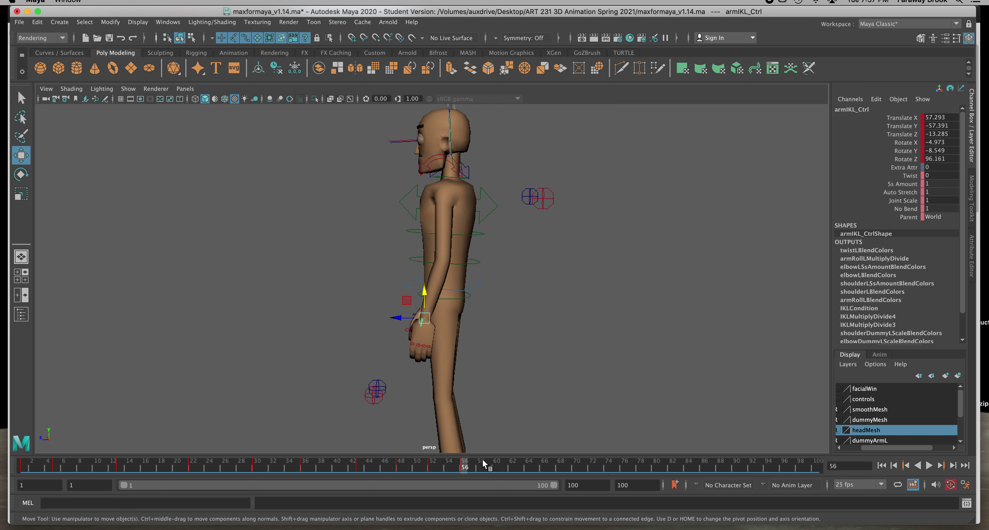
{"action": "mouse_move", "coordinate": [464, 466]}
{"action": "left_mouse_down"}
{"action": "mouse_move", "coordinate": [353, 467]}
{"action": "mouse_move", "coordinate": [498, 475]}
{"action": "left_mouse_up"}
{"action": "left_click_drag", "start_coordinate": [408, 318], "coordinate": [655, 334]}
- Move the right arm IK control back towards rest at about Y 59.3, Z 5.0 at frame 60
{"action": "left_click", "coordinate": [438, 331]}
{"action": "left_click_drag", "start_coordinate": [457, 311], "coordinate": [420, 276]}
{"action": "left_click_drag", "start_coordinate": [494, 316], "coordinate": [288, 311], "text": "alt"}
{"action": "left_click_drag", "start_coordinate": [302, 309], "coordinate": [310, 310], "text": "alt"}
{"action": "scroll", "coordinate": [337, 317], "scroll_direction": "down", "scroll_amount": 2}
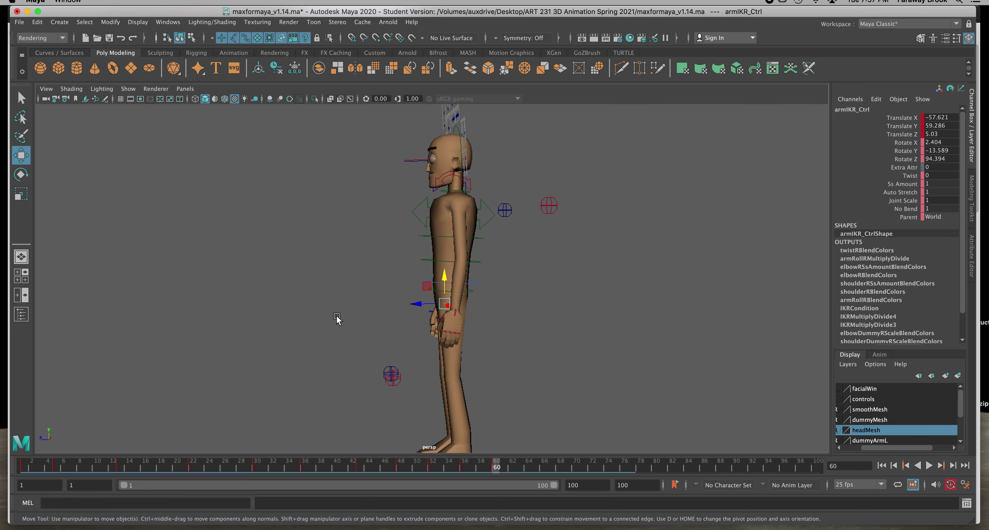
{"action": "scroll", "coordinate": [336, 316], "scroll_direction": "down", "scroll_amount": 2}
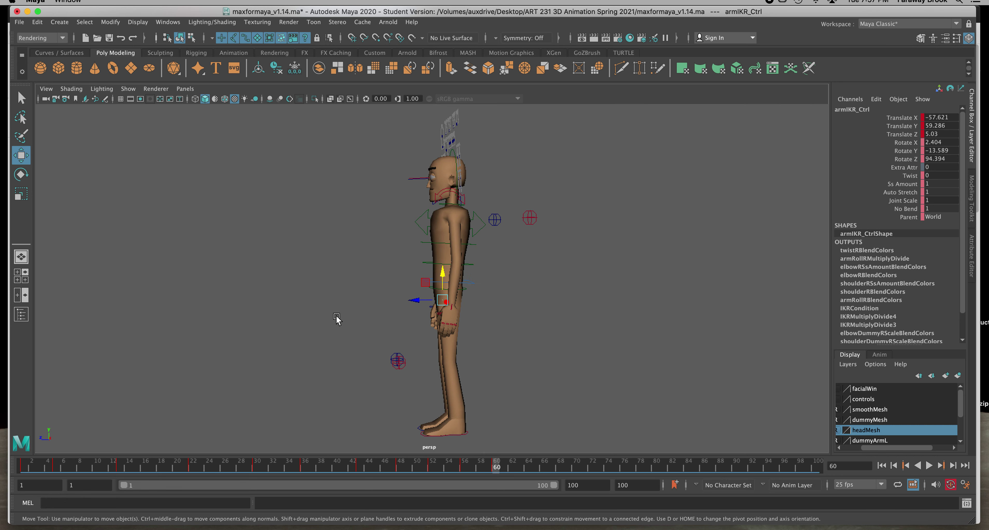
{"action": "mouse_move", "coordinate": [365, 321]}
{"action": "left_mouse_down", "text": "alt"}
{"action": "mouse_move", "coordinate": [348, 323]}
{"action": "mouse_move", "coordinate": [355, 326]}
{"action": "left_mouse_up", "text": "alt"}
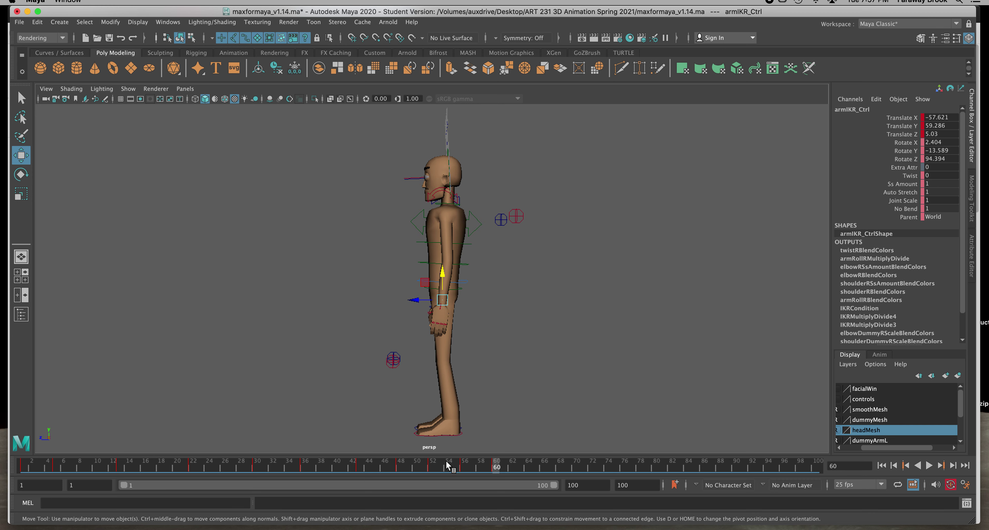
- Rotate the head control to about X 9.0, Y 3.5 at frame 43 and back to about X 3.2 at frame 51
{"action": "left_click_drag", "start_coordinate": [446, 465], "coordinate": [433, 465]}
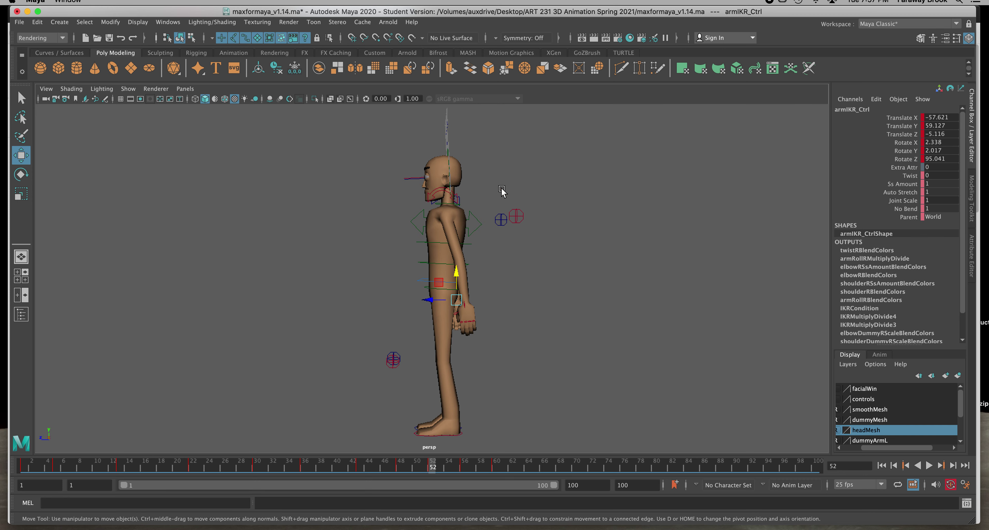
{"action": "left_click_drag", "start_coordinate": [502, 191], "coordinate": [477, 169], "text": "alt"}
{"action": "left_click", "coordinate": [463, 157]}
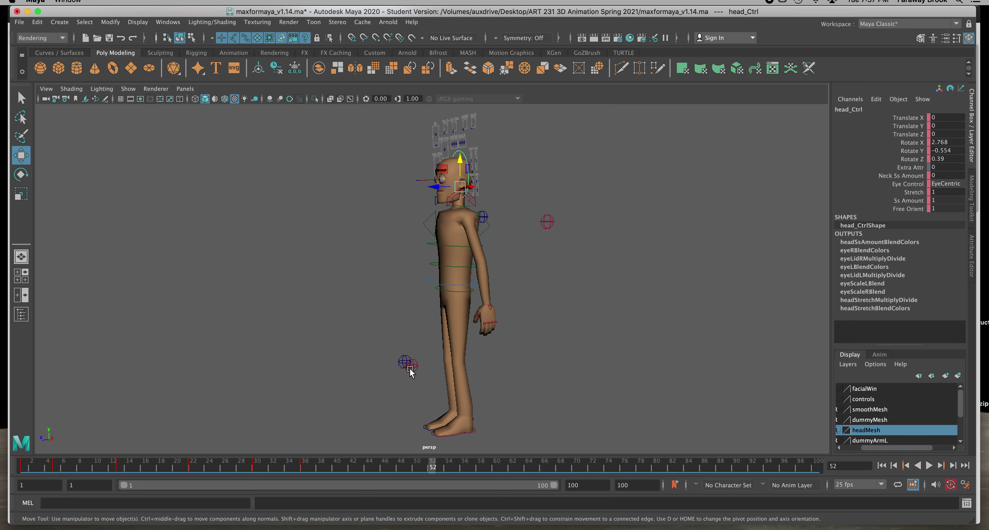
{"action": "left_click_drag", "start_coordinate": [350, 469], "coordinate": [359, 464]}
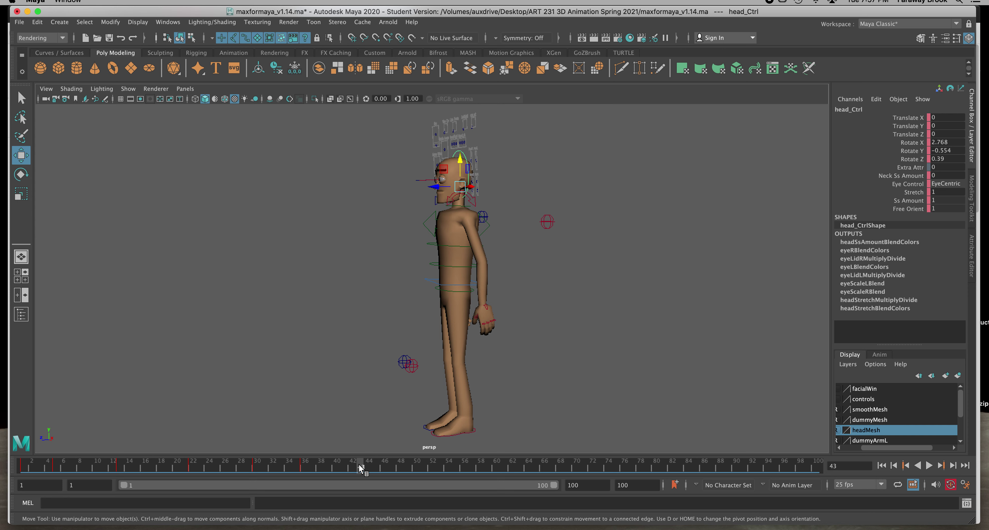
{"action": "left_click", "coordinate": [21, 174]}
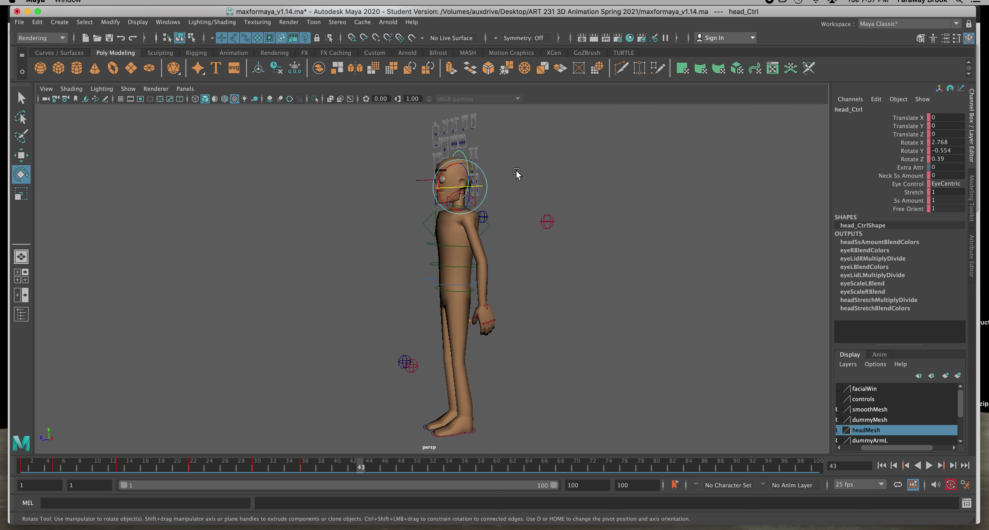
{"action": "left_click_drag", "start_coordinate": [444, 170], "coordinate": [456, 188]}
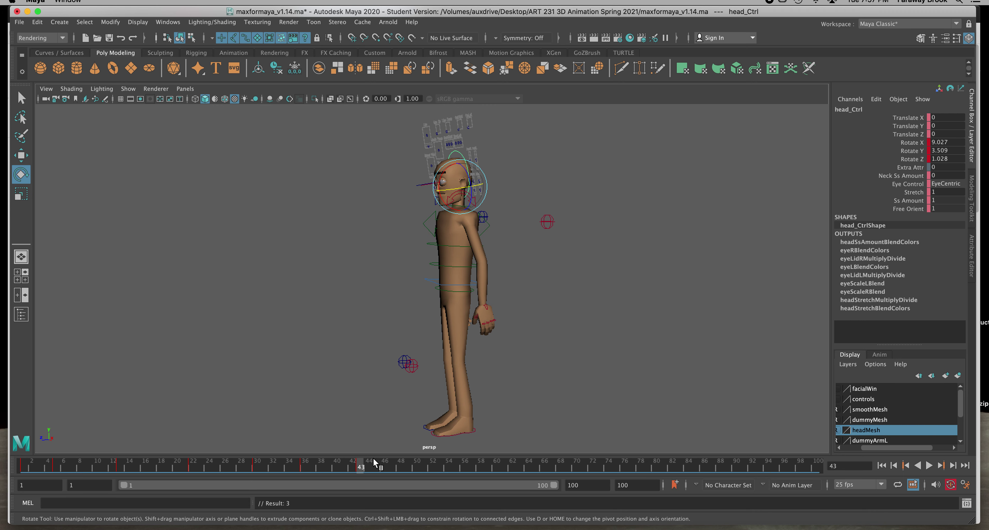
{"action": "left_click_drag", "start_coordinate": [302, 463], "coordinate": [424, 466]}
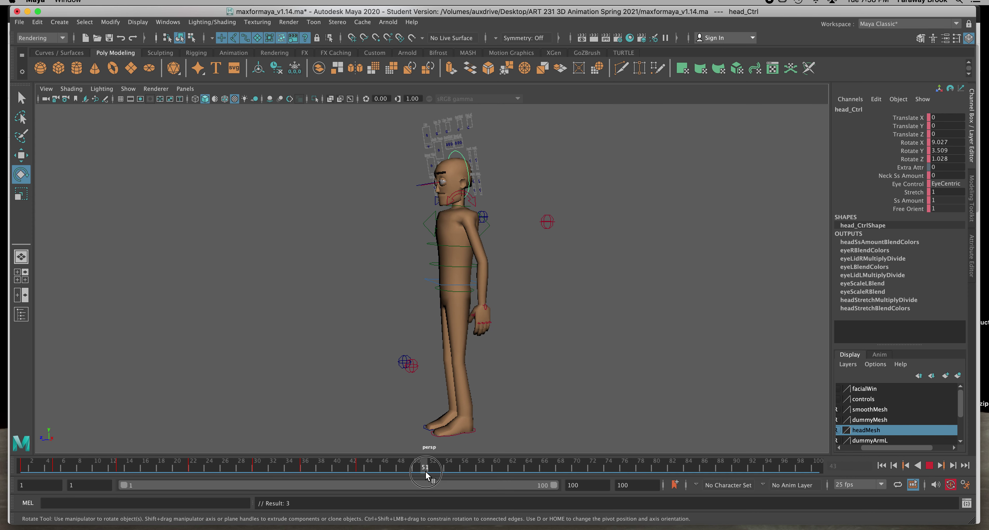
{"action": "left_click_drag", "start_coordinate": [446, 182], "coordinate": [442, 174]}
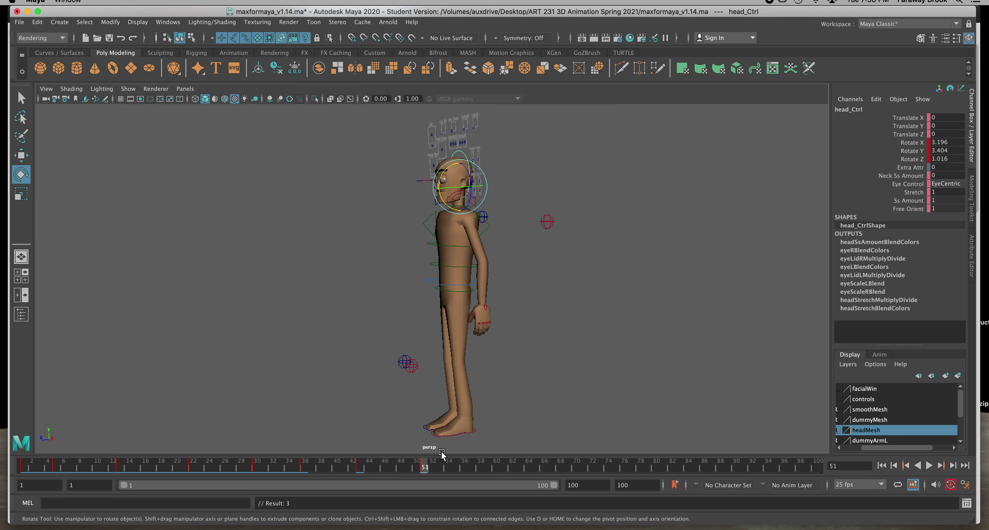
- Return to frame 1, clear the selection and play the animation to review the head and arm motion
{"action": "left_click_drag", "start_coordinate": [425, 465], "coordinate": [24, 466]}
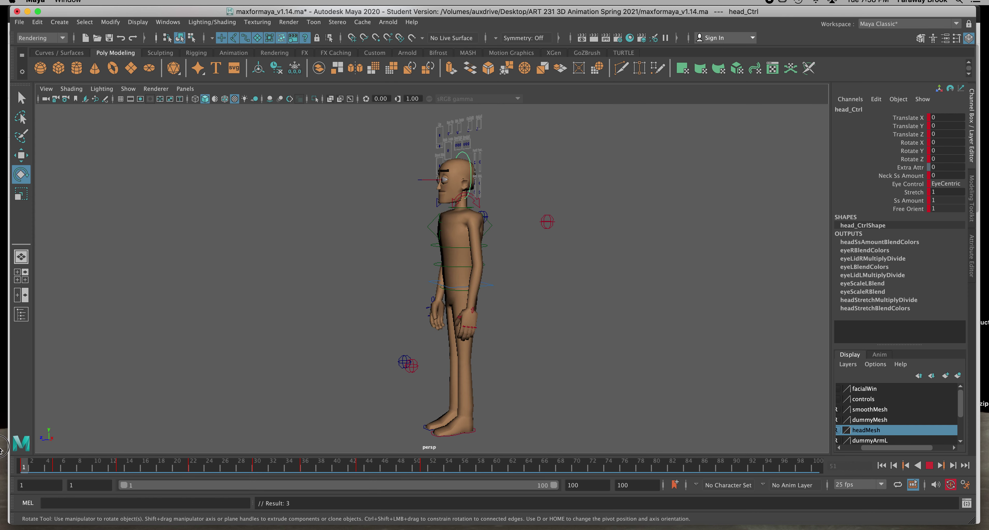
{"action": "left_click", "coordinate": [739, 403]}
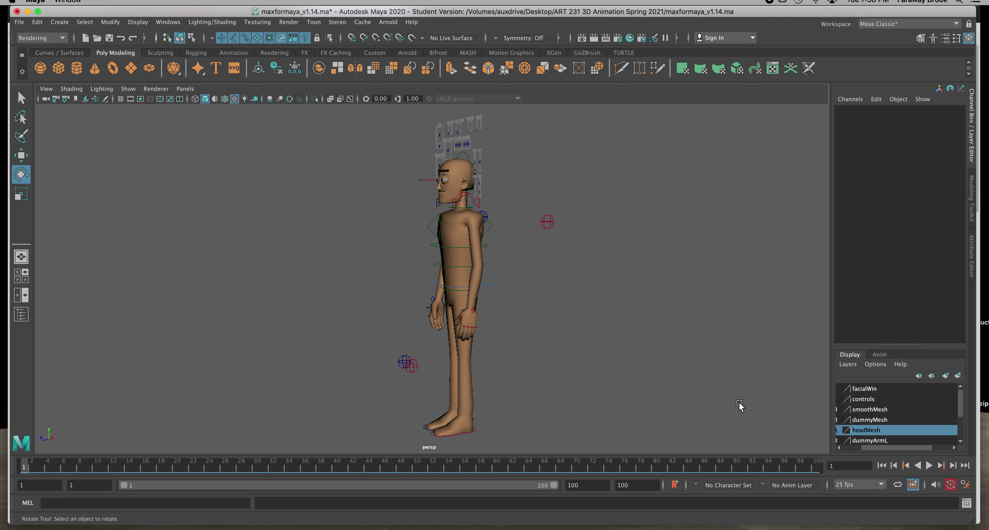
{"action": "left_click", "coordinate": [928, 465]}
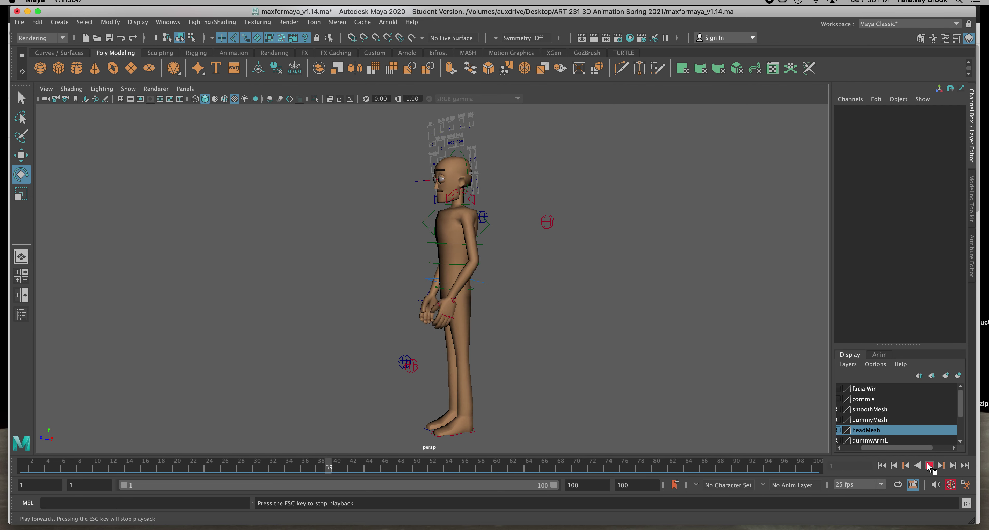
{"action": "left_click", "coordinate": [929, 466]}
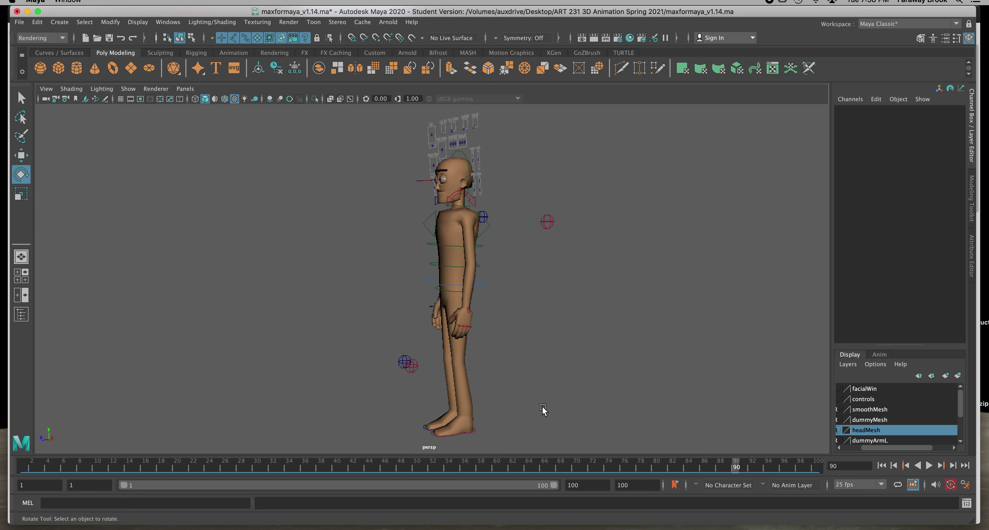
- Examine the timing of the left arm IK control's swing keys between frames 36 and 60 and replay the landing
{"action": "left_click", "coordinate": [470, 311]}
{"action": "left_click", "coordinate": [357, 466]}
{"action": "left_click_drag", "start_coordinate": [358, 466], "coordinate": [495, 467]}
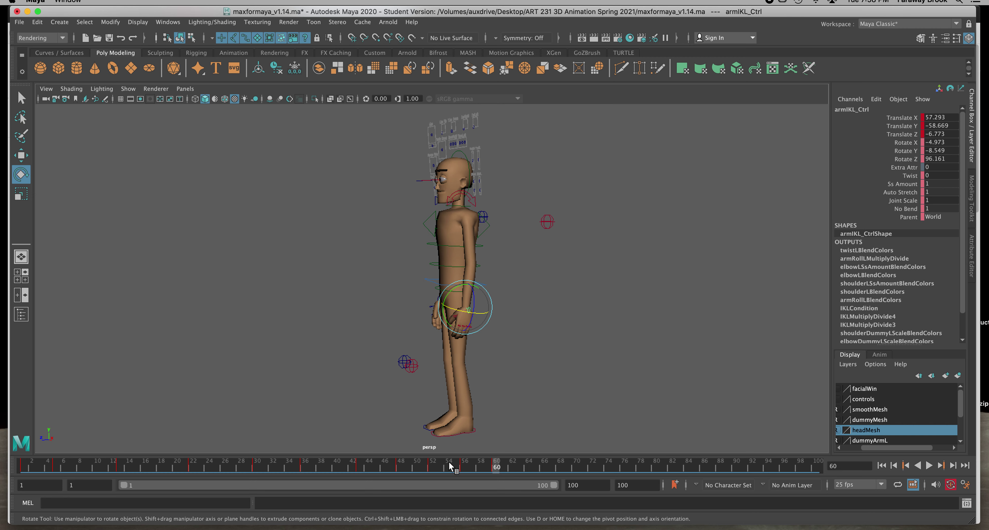
{"action": "left_click", "coordinate": [399, 465]}
{"action": "left_click", "coordinate": [360, 466]}
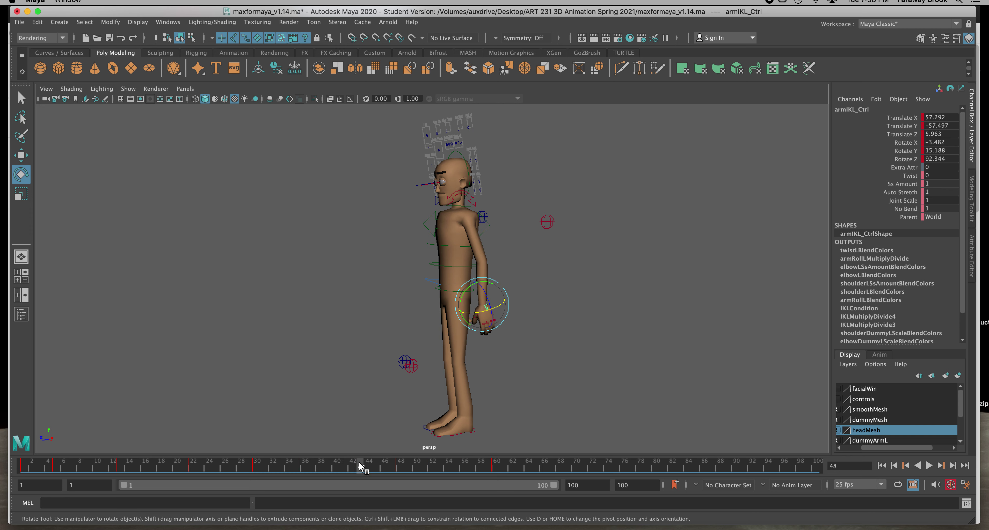
{"action": "left_click", "coordinate": [303, 467]}
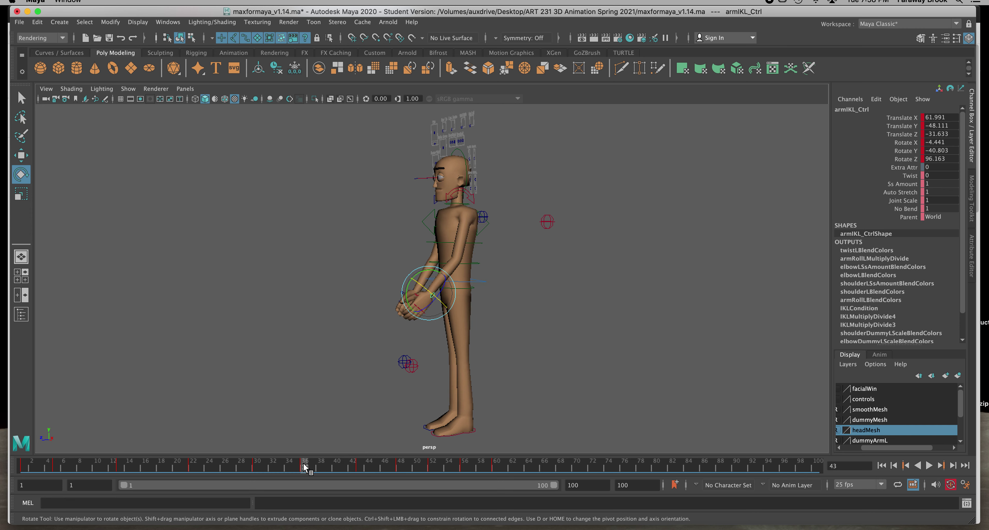
{"action": "left_click", "coordinate": [357, 465]}
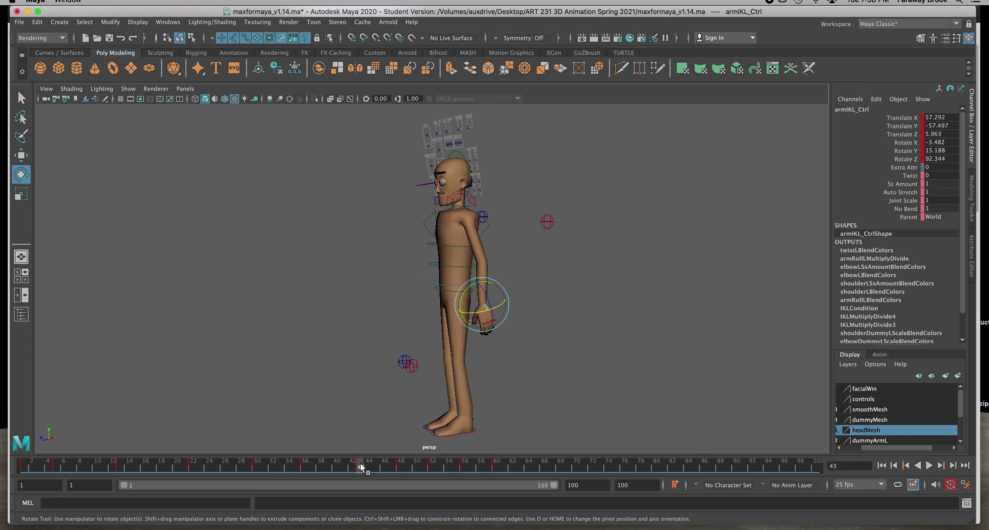
{"action": "left_click_drag", "start_coordinate": [360, 467], "coordinate": [265, 466]}
{"action": "left_click", "coordinate": [929, 465]}
{"action": "key", "text": "Escape"}
{"action": "left_click", "coordinate": [360, 467]}
{"action": "key", "text": "alt+v"}
- Shift all of the left arm IK control's keys after frame 43 later so the first one falls on frame 51
{"action": "left_click_drag", "start_coordinate": [513, 467], "coordinate": [373, 465], "text": "shift"}
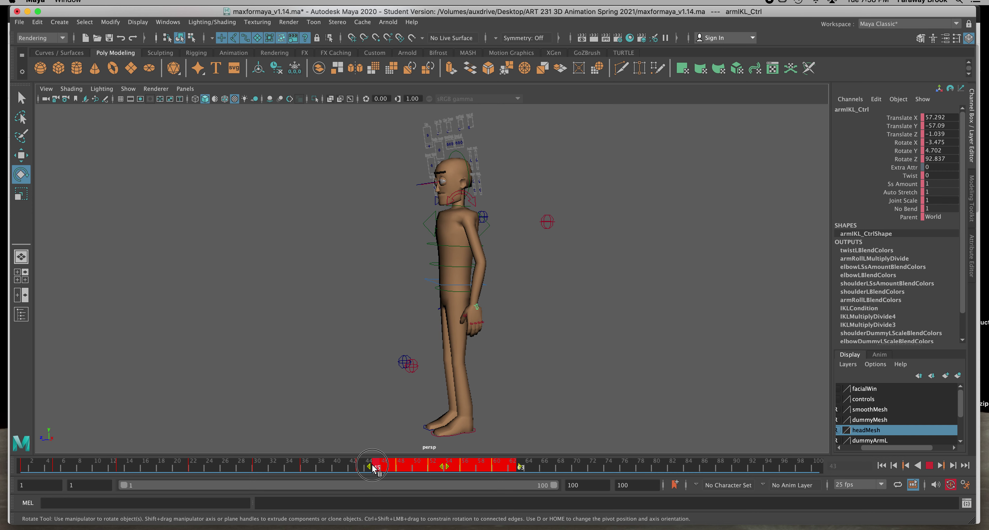
{"action": "left_click_drag", "start_coordinate": [373, 466], "coordinate": [372, 465], "text": "shift"}
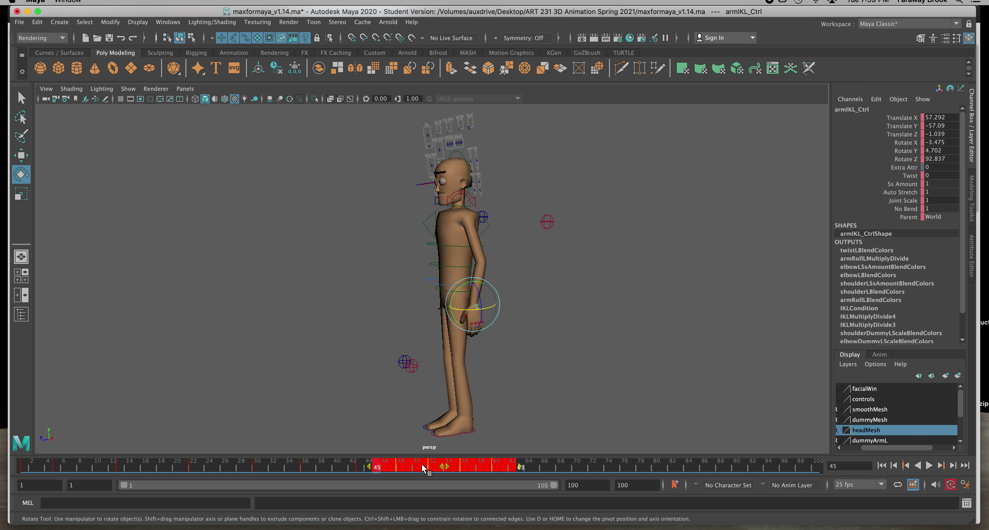
{"action": "left_click_drag", "start_coordinate": [444, 466], "coordinate": [472, 467]}
- Spread the left arm IK control's remaining swing keys out to frames 58, 65 and 72
{"action": "left_click_drag", "start_coordinate": [564, 464], "coordinate": [446, 465]}
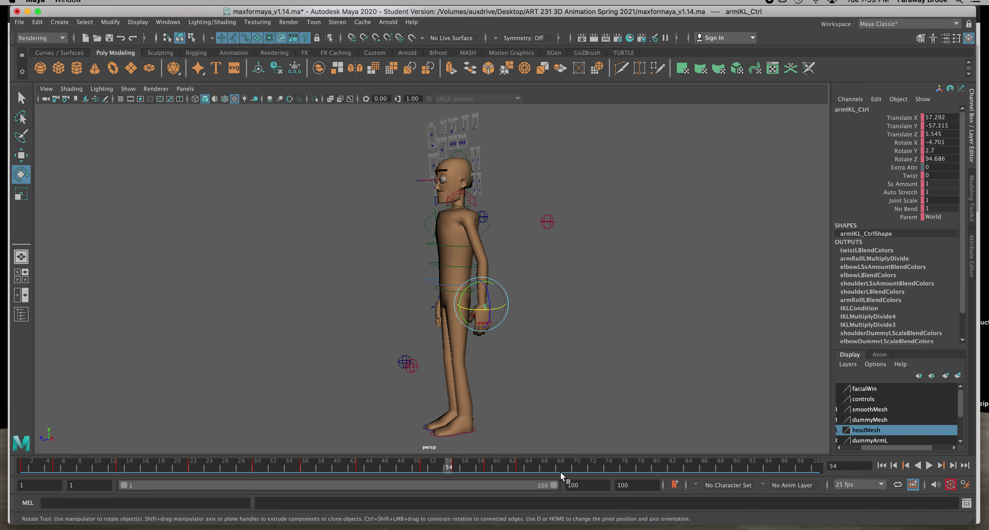
{"action": "left_click_drag", "start_coordinate": [542, 465], "coordinate": [520, 467], "text": "shift"}
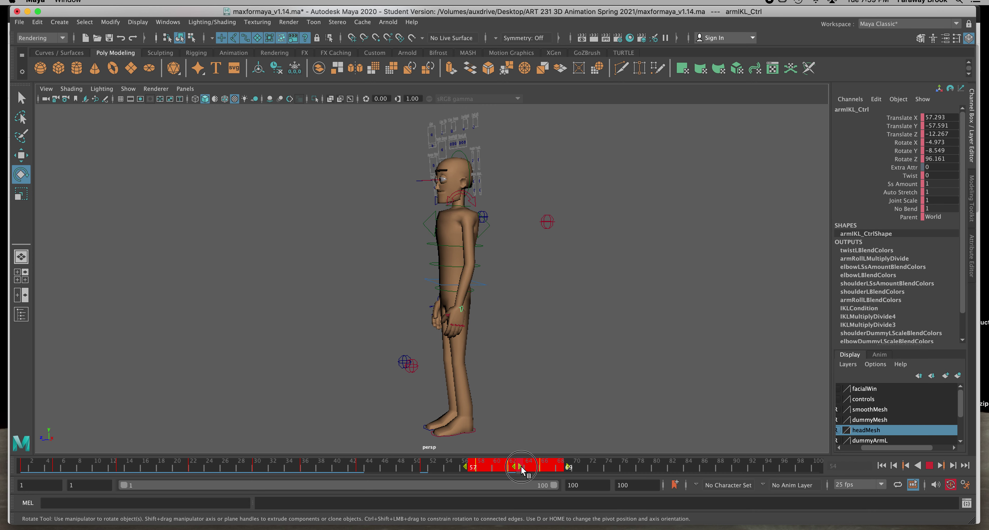
{"action": "left_click", "coordinate": [587, 464]}
{"action": "left_click_drag", "start_coordinate": [599, 464], "coordinate": [503, 463]}
{"action": "mouse_move", "coordinate": [565, 465]}
{"action": "left_mouse_down", "text": "shift"}
{"action": "mouse_move", "coordinate": [500, 465]}
{"action": "mouse_move", "coordinate": [572, 466]}
{"action": "left_mouse_up", "text": "shift"}
{"action": "left_click", "coordinate": [625, 463]}
{"action": "mouse_move", "coordinate": [640, 464]}
{"action": "left_mouse_down", "text": "shift"}
{"action": "mouse_move", "coordinate": [551, 464]}
{"action": "mouse_move", "coordinate": [624, 469]}
{"action": "left_mouse_up", "text": "shift"}
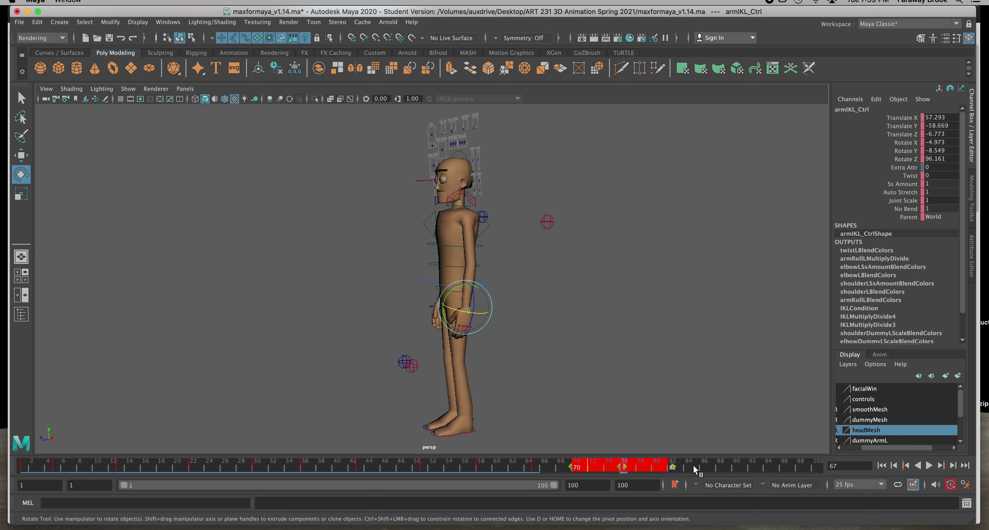
{"action": "left_click", "coordinate": [704, 467]}
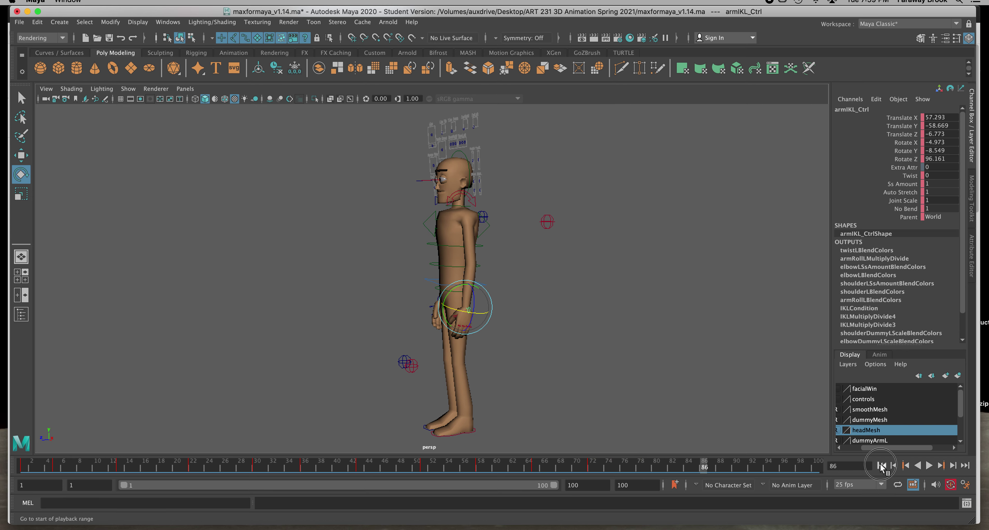
- Play the animation from the start to check the retimed left arm swing
{"action": "left_click", "coordinate": [881, 465]}
{"action": "left_click", "coordinate": [929, 465]}
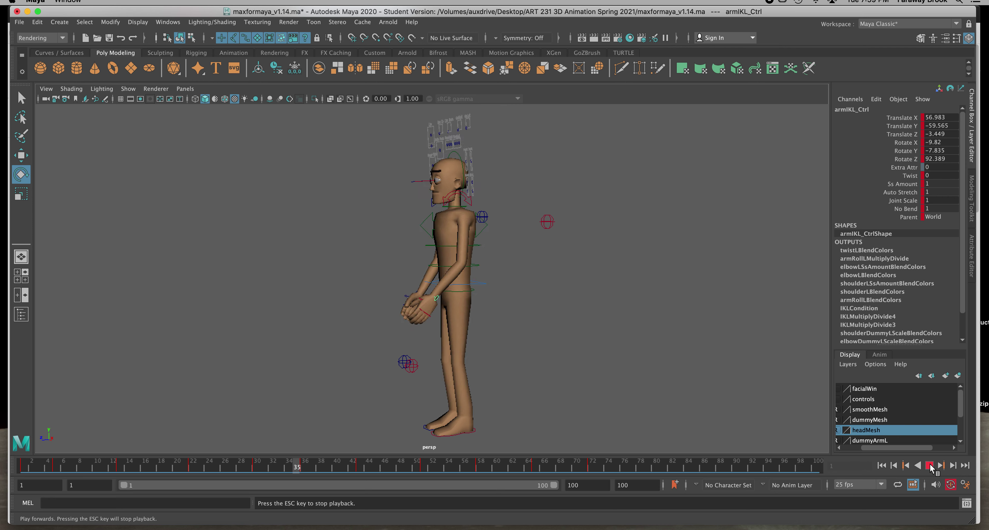
{"action": "left_click", "coordinate": [929, 465]}
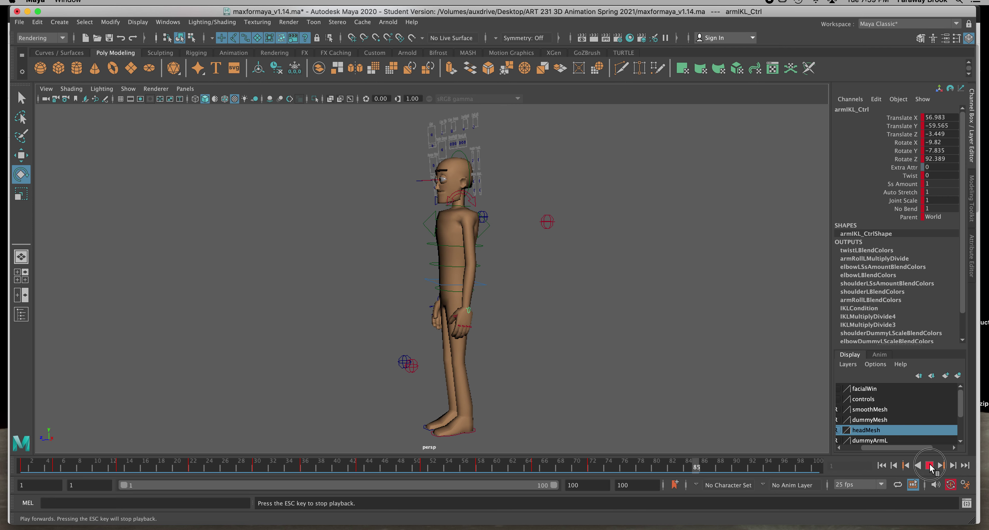
- Shift the right arm IK control's swing keys after frame 43 later, following the left arm's slower timing
{"action": "left_click_drag", "start_coordinate": [475, 392], "coordinate": [624, 399], "text": "alt"}
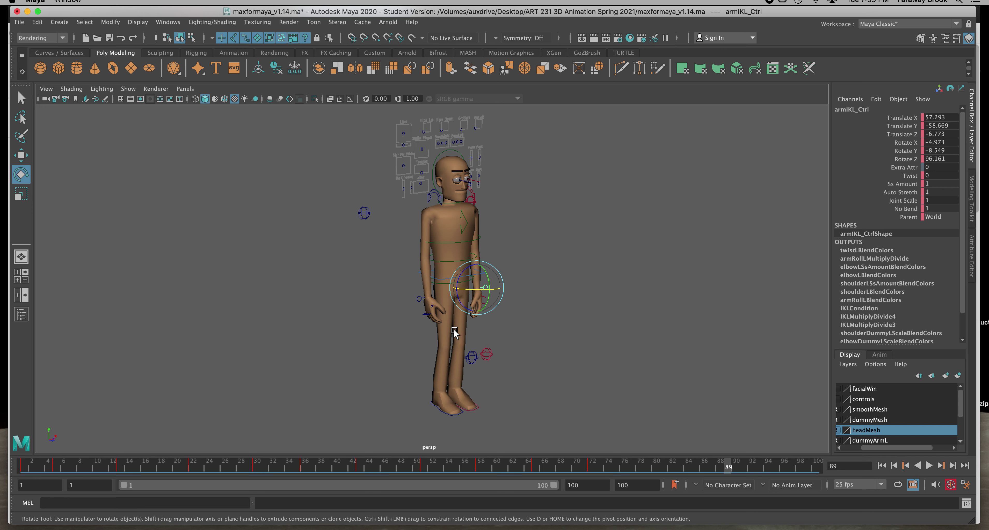
{"action": "right_click_drag", "start_coordinate": [451, 329], "coordinate": [474, 350], "text": "alt"}
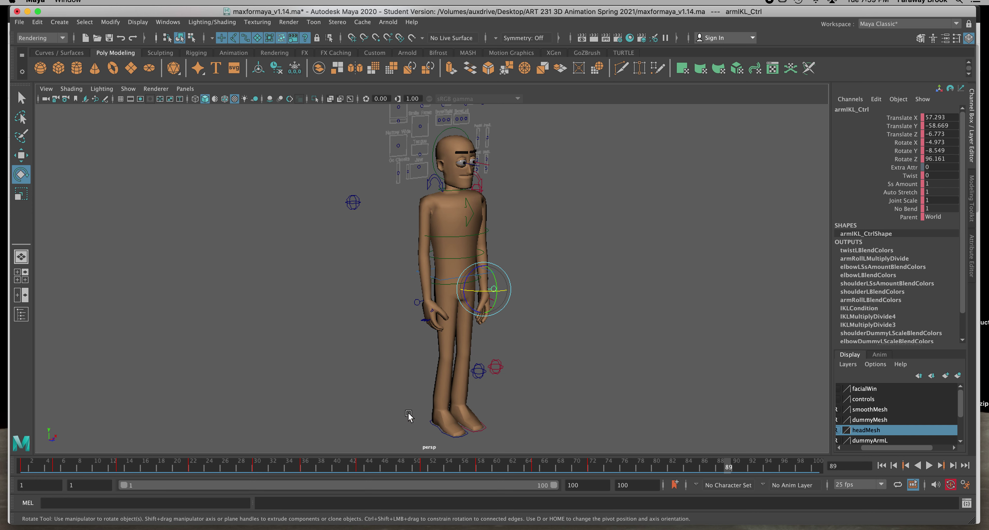
{"action": "left_click", "coordinate": [421, 463]}
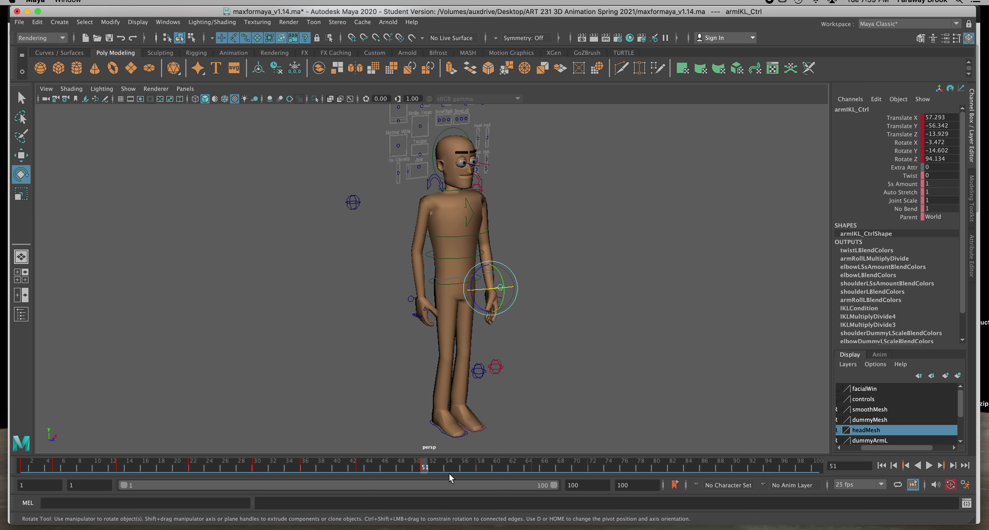
{"action": "left_click", "coordinate": [479, 466]}
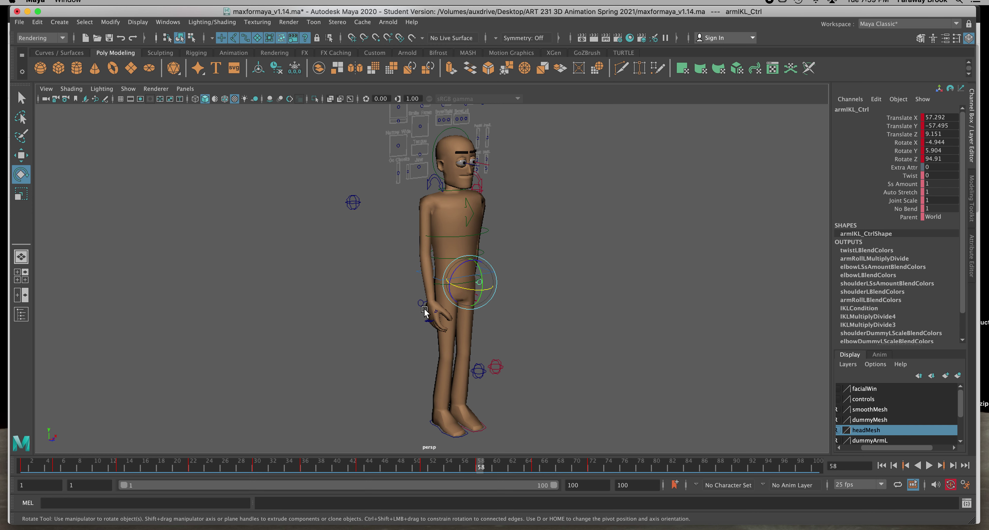
{"action": "left_click", "coordinate": [414, 326]}
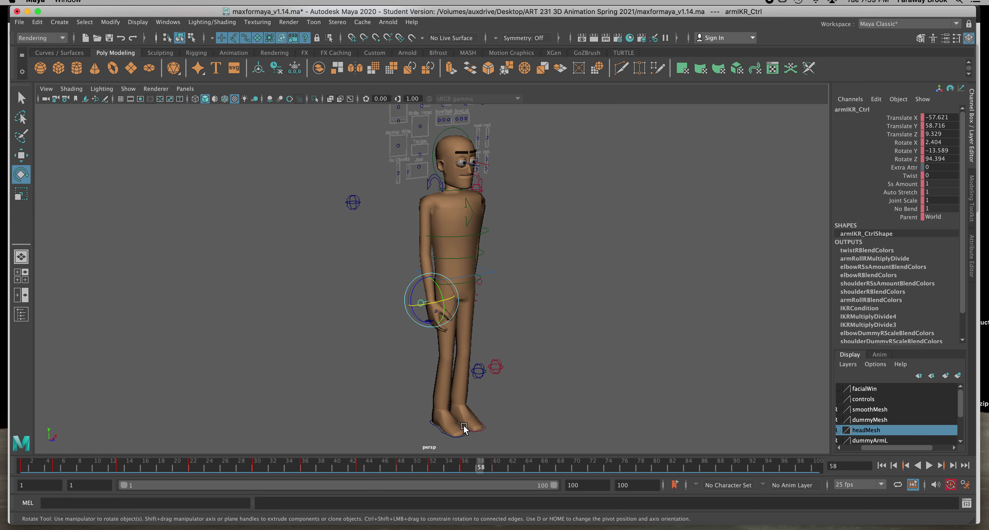
{"action": "left_click_drag", "start_coordinate": [526, 466], "coordinate": [391, 465], "text": "shift"}
{"action": "left_click_drag", "start_coordinate": [460, 466], "coordinate": [487, 466]}
{"action": "left_click", "coordinate": [584, 463]}
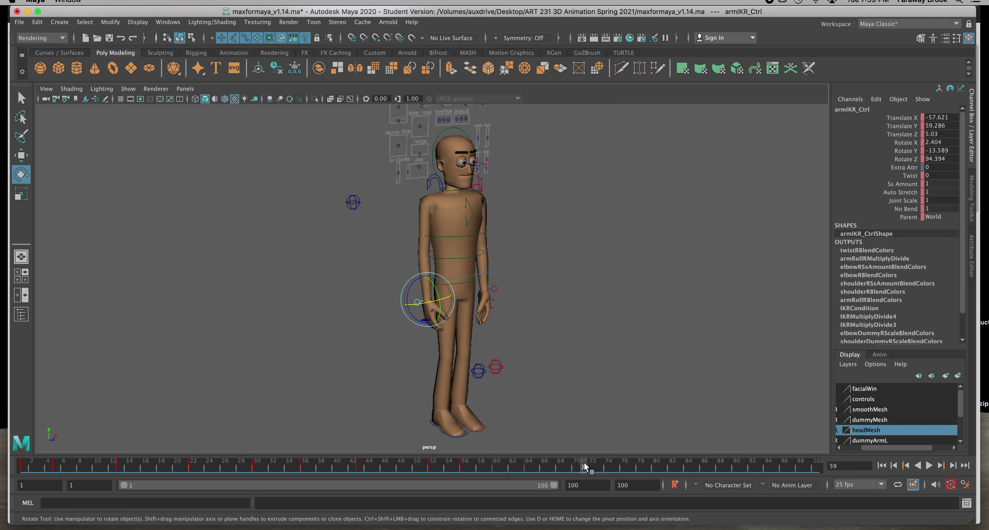
{"action": "left_click_drag", "start_coordinate": [604, 465], "coordinate": [550, 466], "text": "shift"}
{"action": "left_click", "coordinate": [512, 336]}
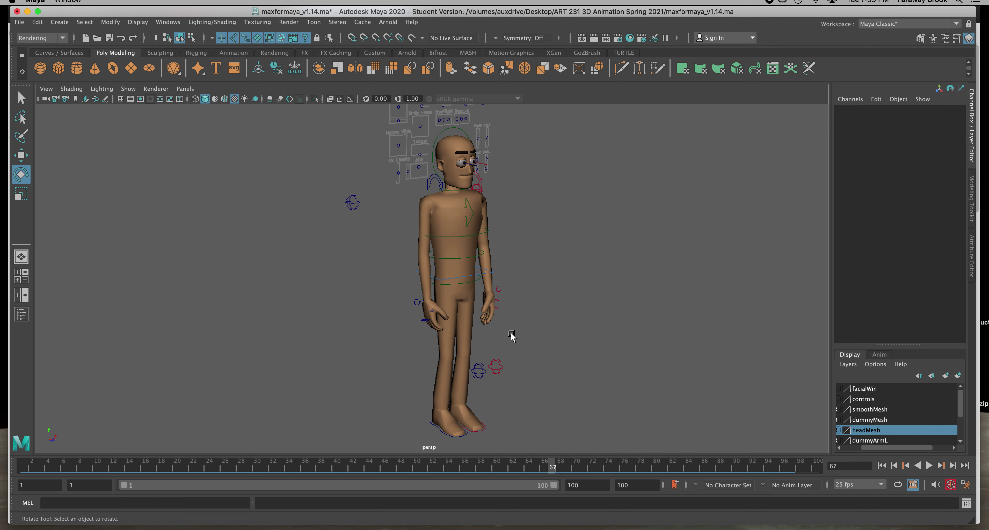
- Move the right arm IK control's last two swing keys to frames 65 and 72, matching the left arm
{"action": "left_click", "coordinate": [503, 291]}
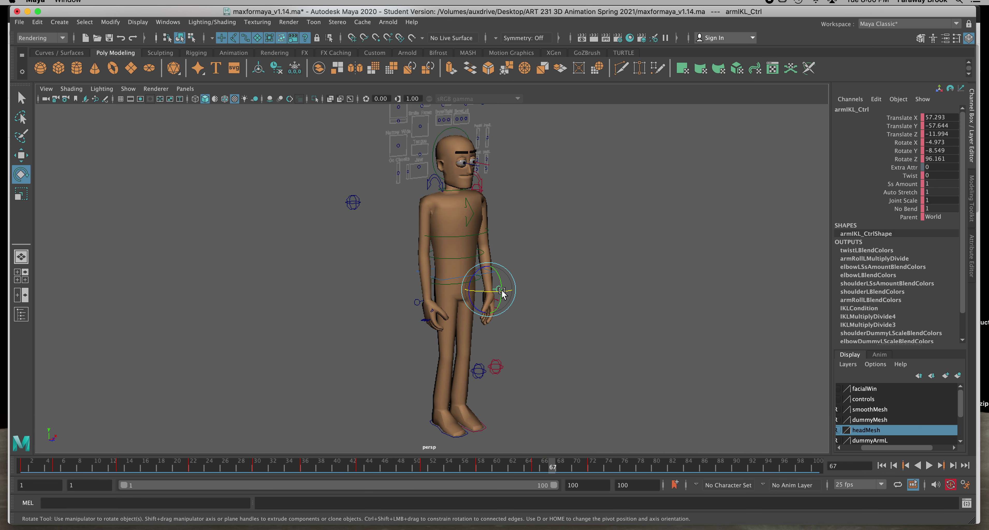
{"action": "left_click", "coordinate": [481, 465]}
{"action": "left_click", "coordinate": [533, 465]}
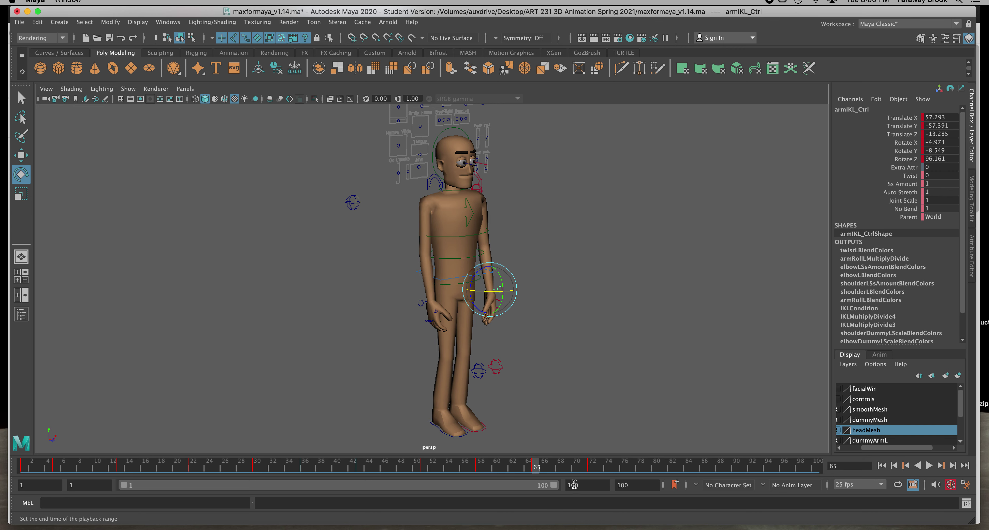
{"action": "left_click", "coordinate": [597, 470]}
{"action": "left_click", "coordinate": [414, 304]}
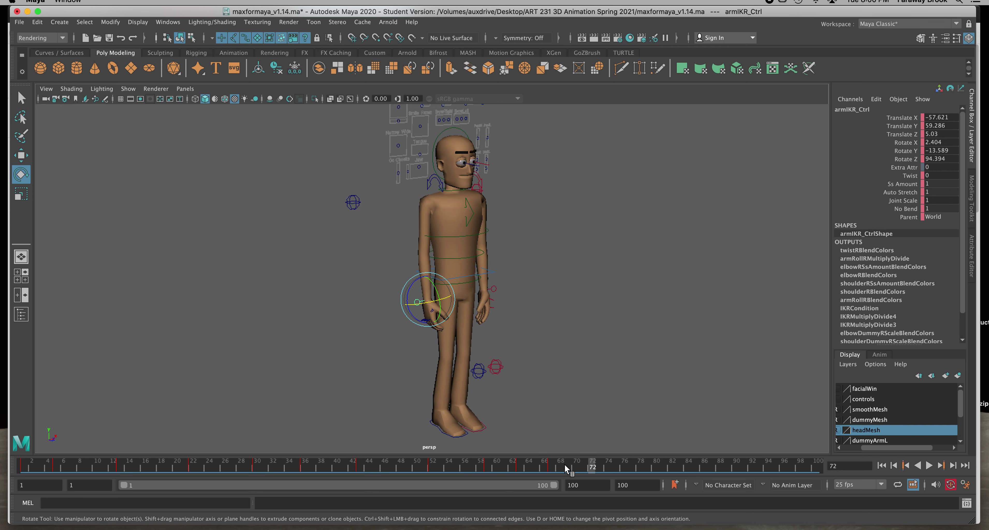
{"action": "mouse_move", "coordinate": [582, 464]}
{"action": "left_mouse_down", "text": "shift"}
{"action": "mouse_move", "coordinate": [512, 465]}
{"action": "mouse_move", "coordinate": [577, 468]}
{"action": "left_mouse_up", "text": "shift"}
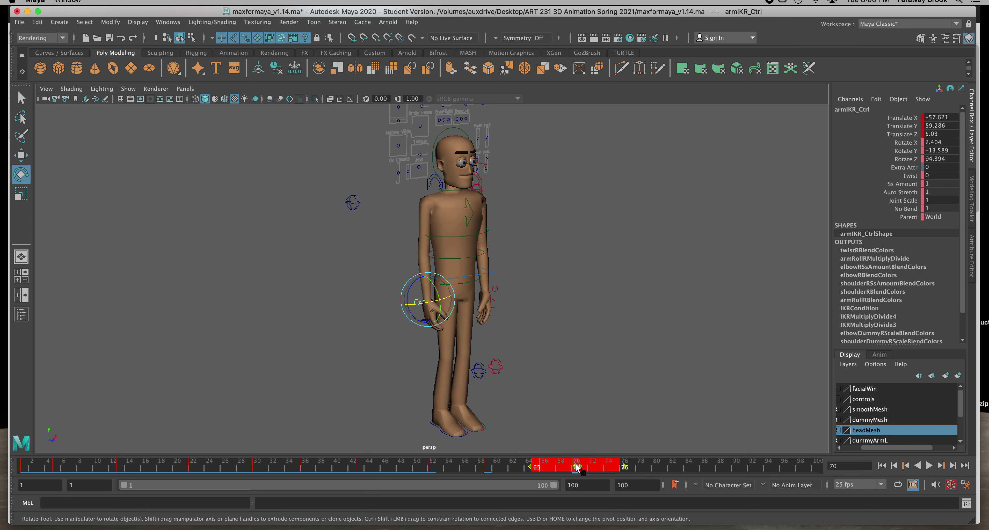
{"action": "left_click", "coordinate": [586, 439]}
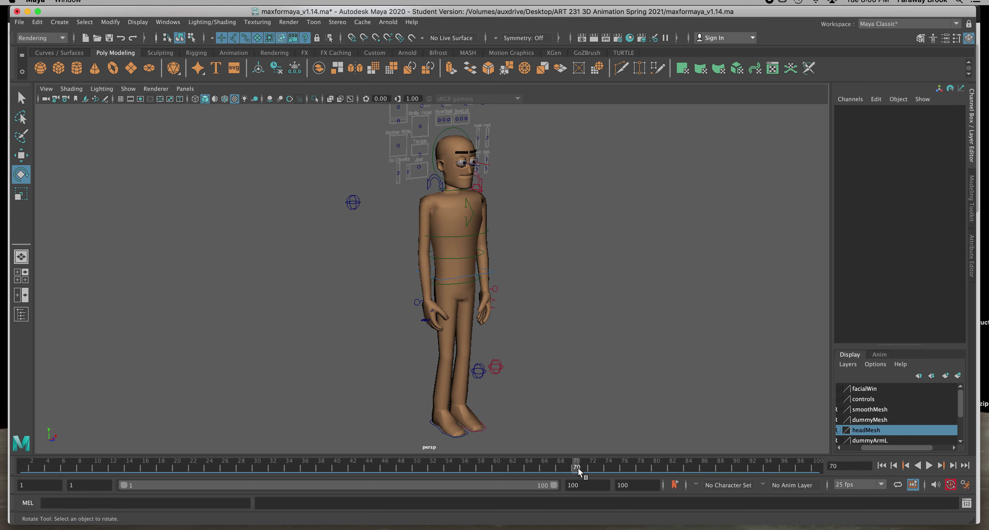
{"action": "left_click", "coordinate": [419, 303]}
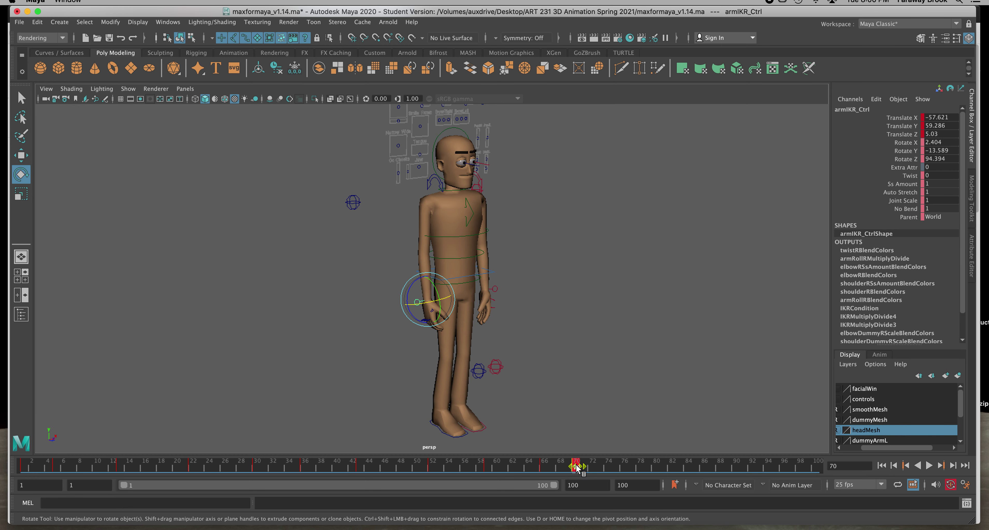
{"action": "mouse_move", "coordinate": [581, 469]}
{"action": "left_mouse_down"}
{"action": "mouse_move", "coordinate": [598, 465]}
{"action": "mouse_move", "coordinate": [592, 459]}
{"action": "left_mouse_up"}
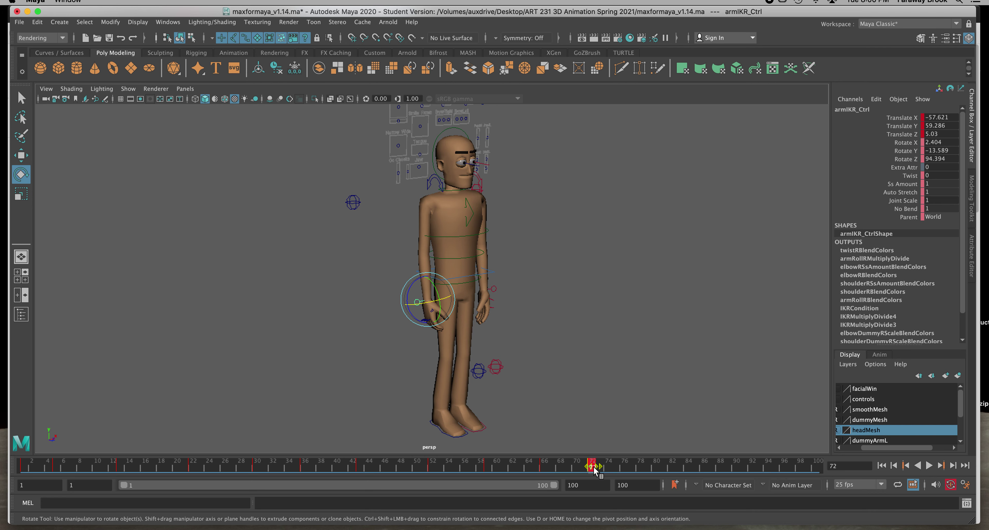
{"action": "left_click", "coordinate": [593, 413]}
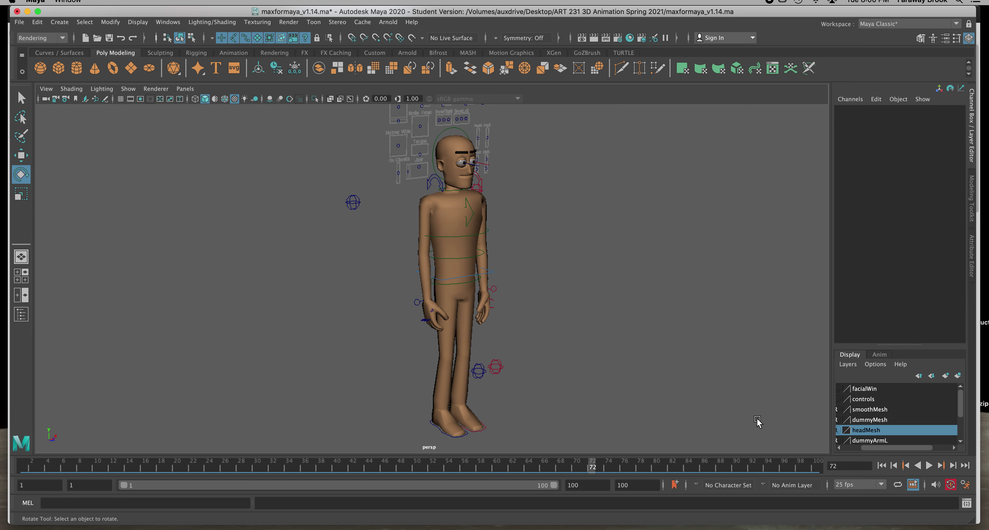
- Play the animation and view the rig from the side to check the matched arm swings
{"action": "left_click", "coordinate": [928, 465]}
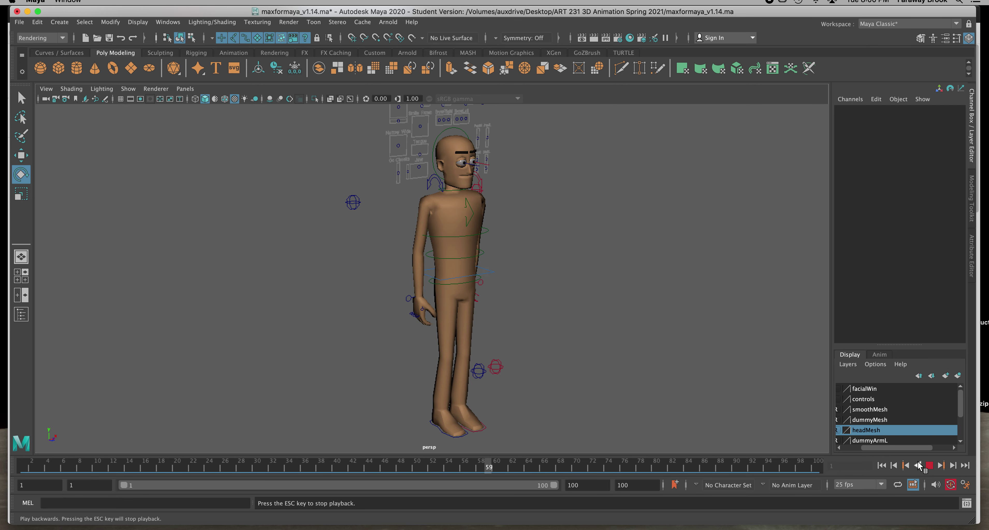
{"action": "left_click_drag", "start_coordinate": [588, 346], "coordinate": [441, 347], "text": "alt"}
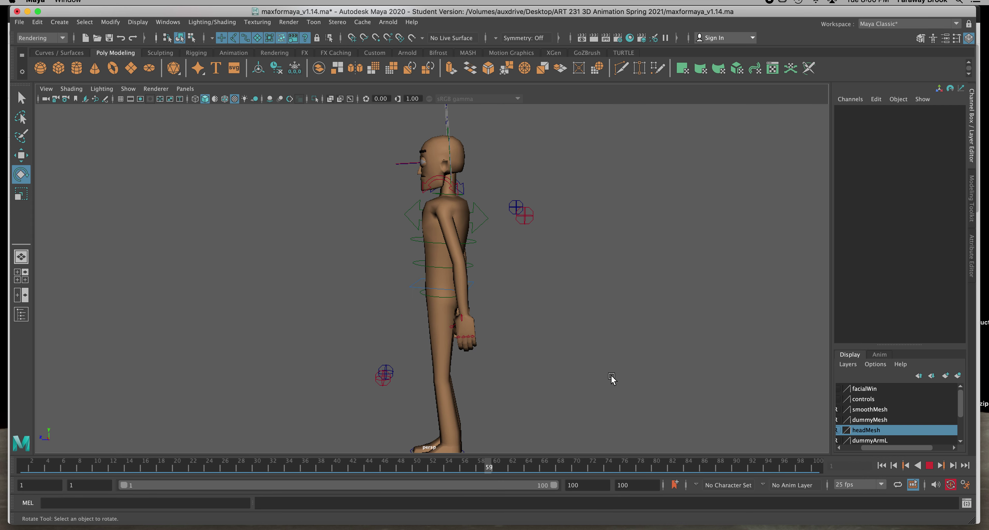
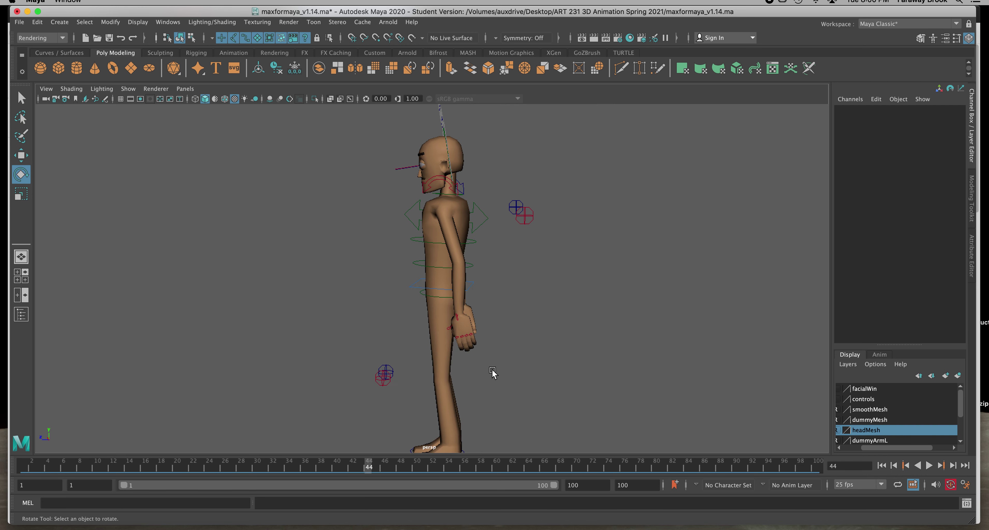
- Raise the root control at the jump's peak on frame 22 to a Translate Y of 37.016
{"action": "left_click", "coordinate": [439, 288]}
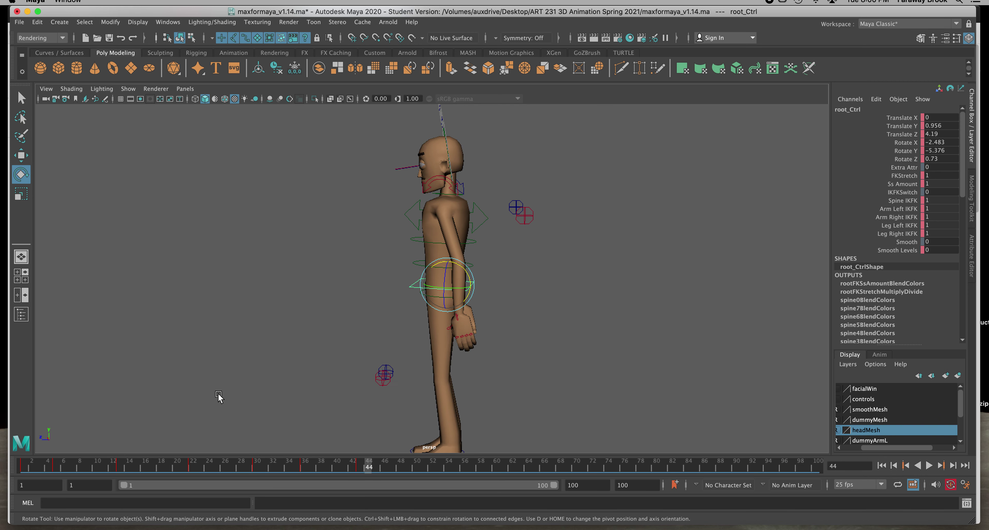
{"action": "mouse_move", "coordinate": [201, 464]}
{"action": "left_mouse_down"}
{"action": "mouse_move", "coordinate": [137, 464]}
{"action": "mouse_move", "coordinate": [194, 466]}
{"action": "left_mouse_up"}
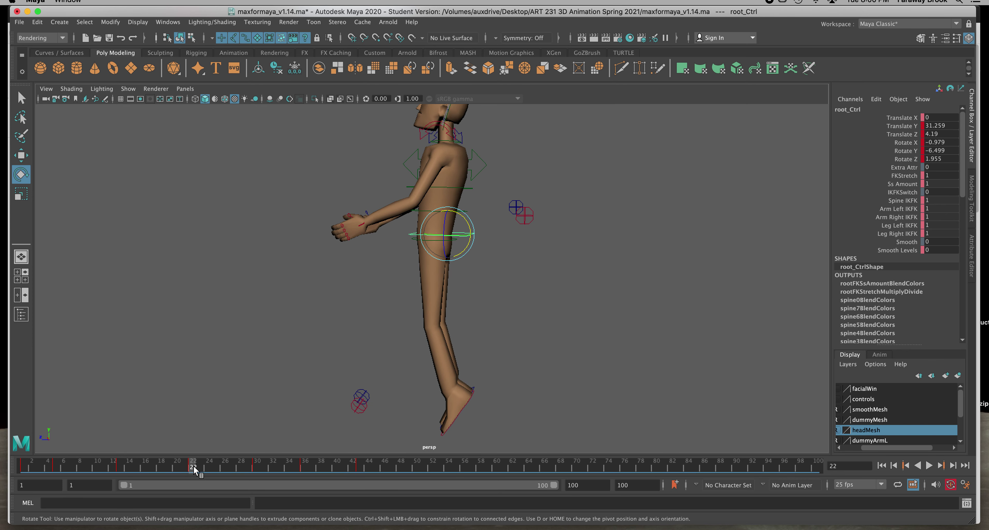
{"action": "left_click", "coordinate": [24, 160]}
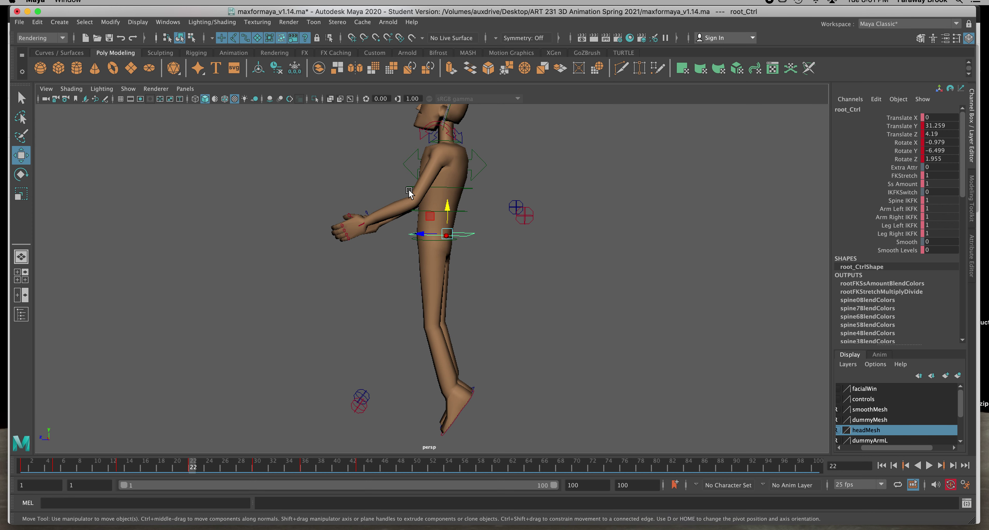
{"action": "left_click_drag", "start_coordinate": [448, 207], "coordinate": [449, 199]}
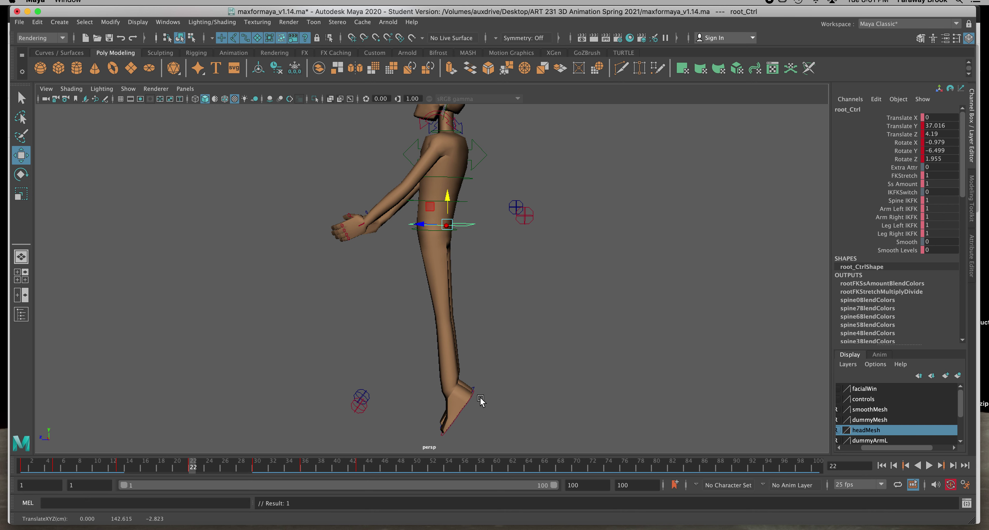
- Raise both foot IK controls at frame 22, to Translate Y 39.474 for the left and 38.201 for the right, and key them
{"action": "left_click", "coordinate": [468, 402]}
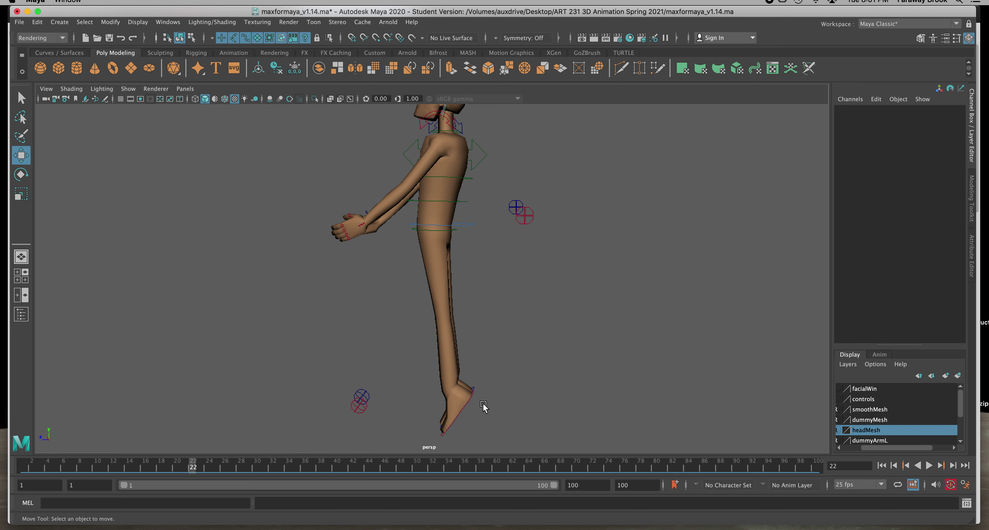
{"action": "left_click", "coordinate": [465, 402]}
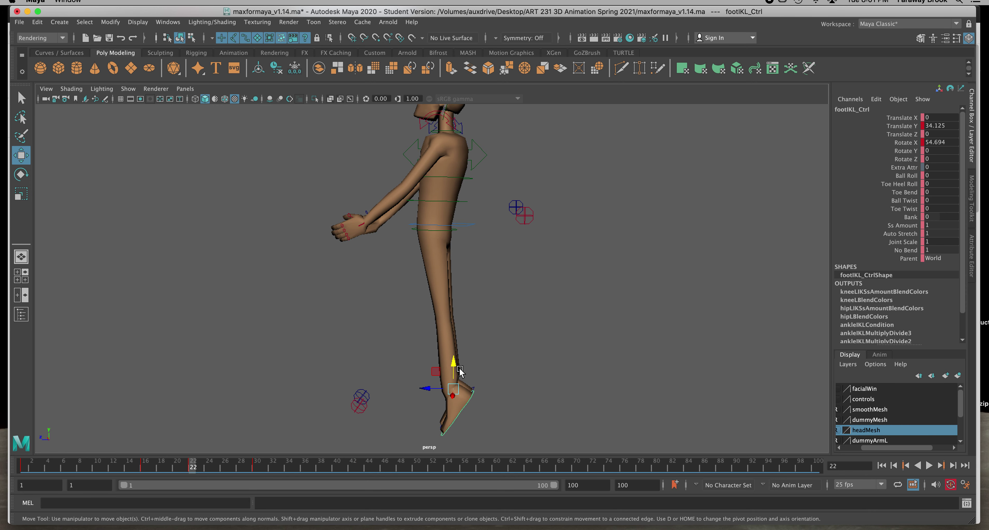
{"action": "left_click_drag", "start_coordinate": [451, 371], "coordinate": [450, 356]}
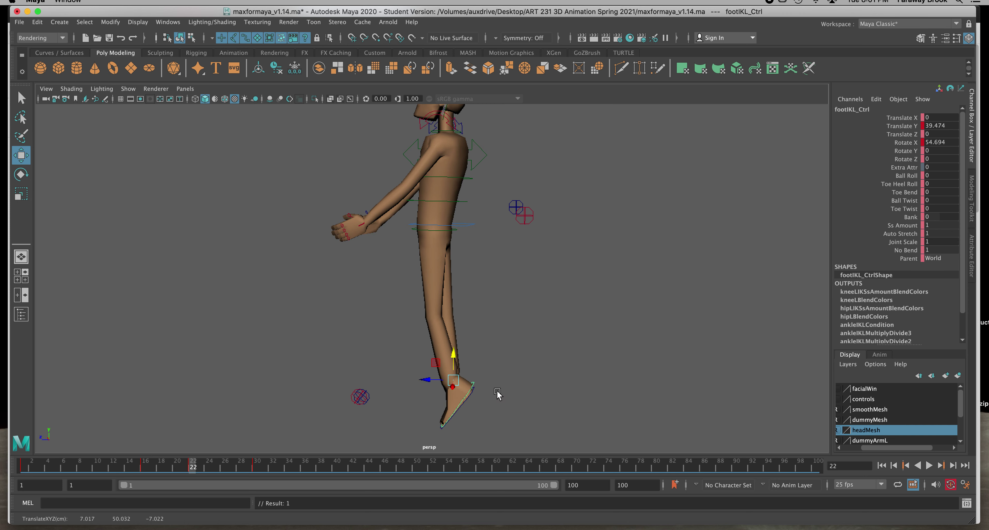
{"action": "left_click_drag", "start_coordinate": [519, 388], "coordinate": [411, 390], "text": "alt"}
{"action": "left_click", "coordinate": [409, 397]}
{"action": "left_click_drag", "start_coordinate": [490, 380], "coordinate": [393, 369], "text": "alt"}
{"action": "key", "text": "s"}
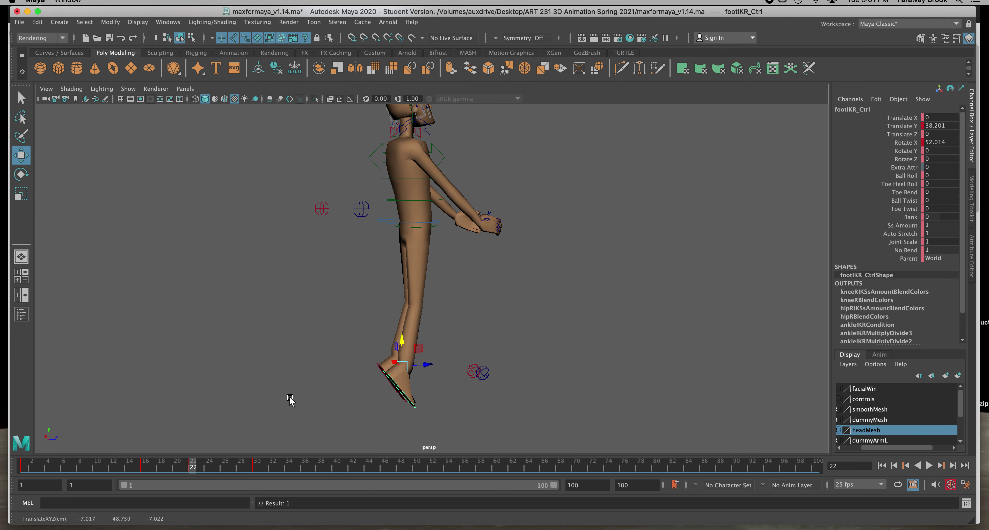
- Play the animation from the start in side view to check the higher jump
{"action": "left_click_drag", "start_coordinate": [433, 443], "coordinate": [579, 419], "text": "alt"}
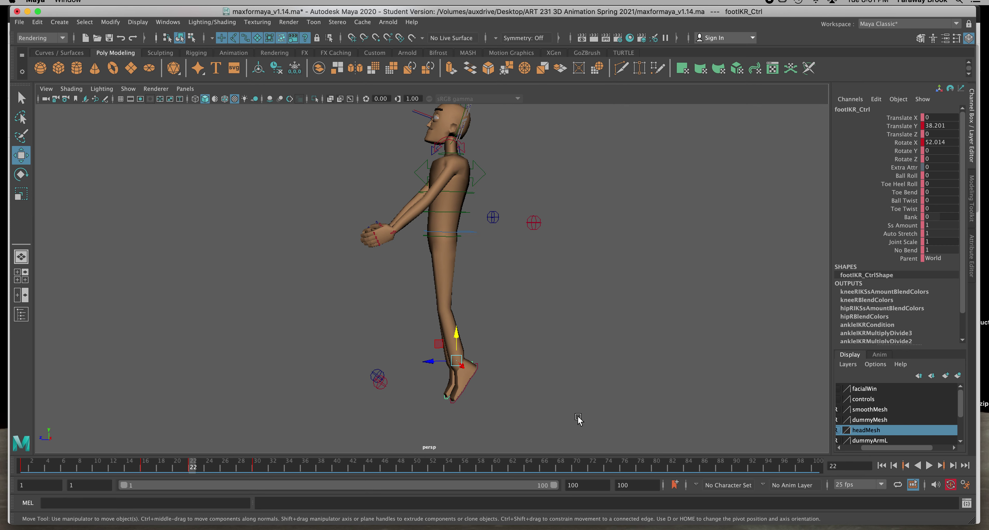
{"action": "left_click", "coordinate": [881, 466]}
{"action": "left_click", "coordinate": [928, 465]}
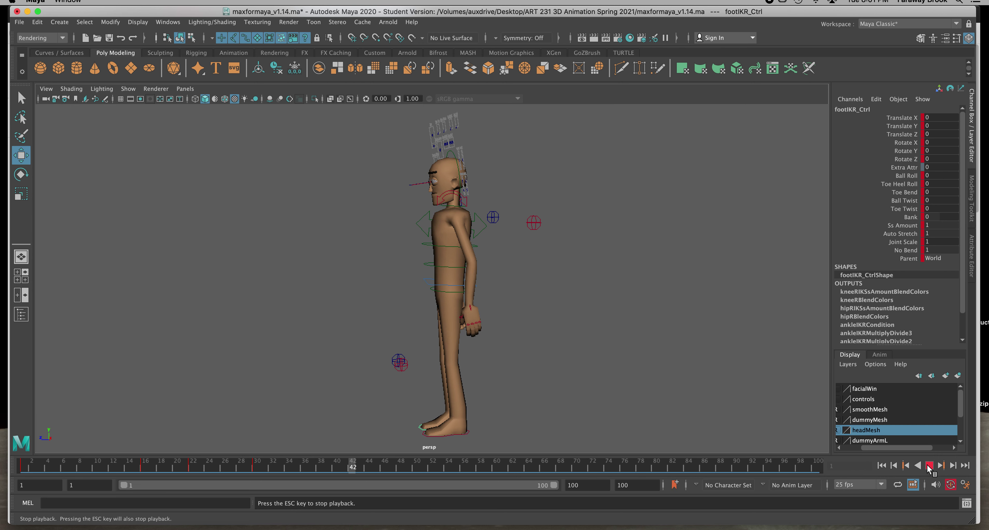
{"action": "left_click", "coordinate": [929, 465]}
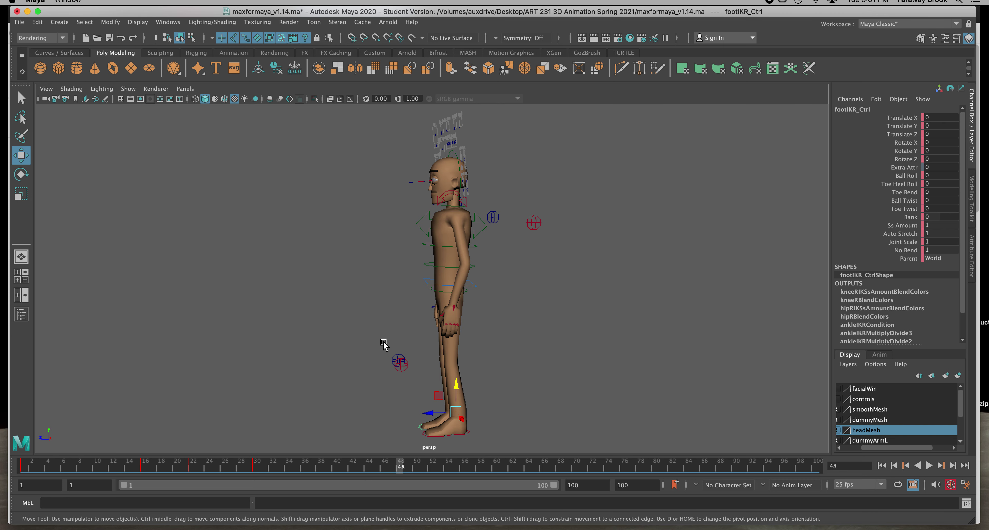
- Open the Graph Editor for the root control at frame 22 and place it beside the rig
{"action": "left_click", "coordinate": [192, 466]}
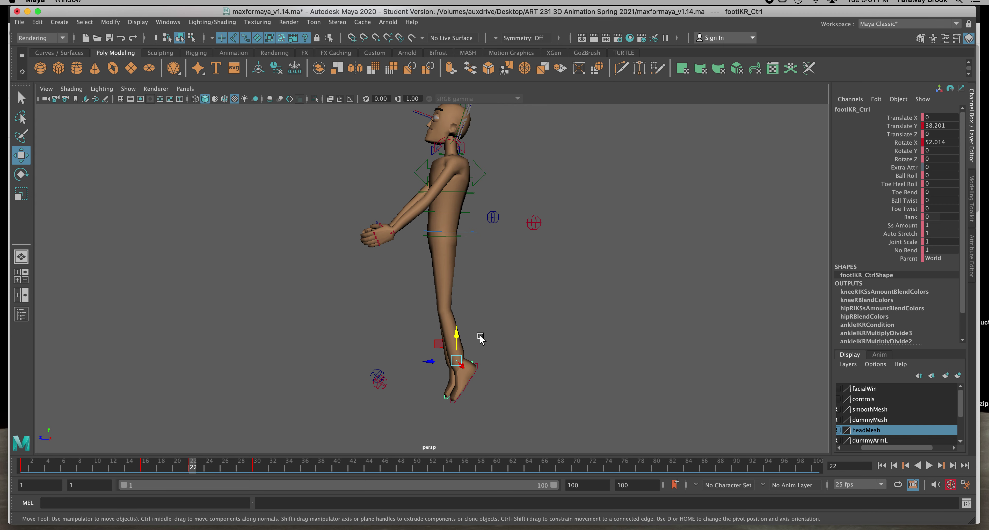
{"action": "middle_click_drag", "start_coordinate": [504, 316], "coordinate": [500, 348], "text": "alt"}
{"action": "left_click", "coordinate": [468, 265]}
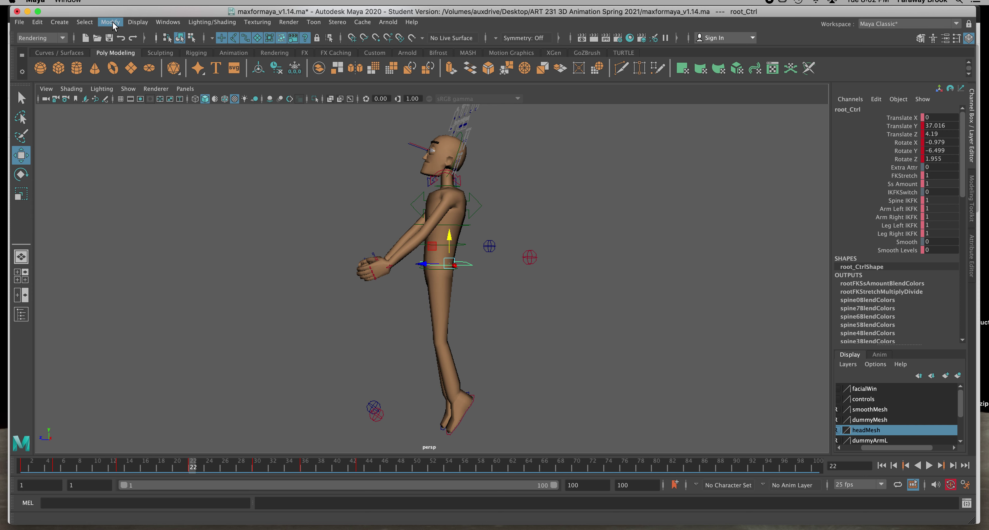
{"action": "left_click", "coordinate": [168, 21]}
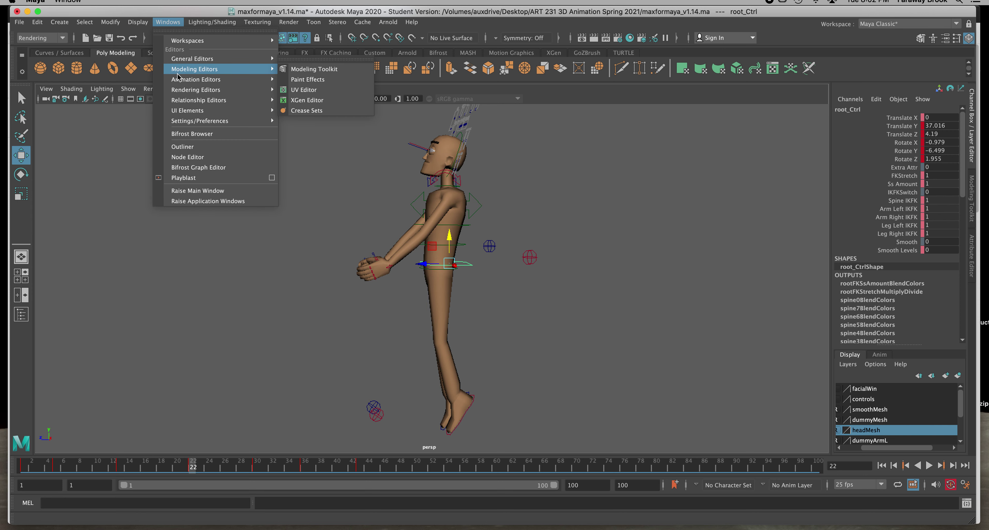
{"action": "mouse_move", "coordinate": [180, 80]}
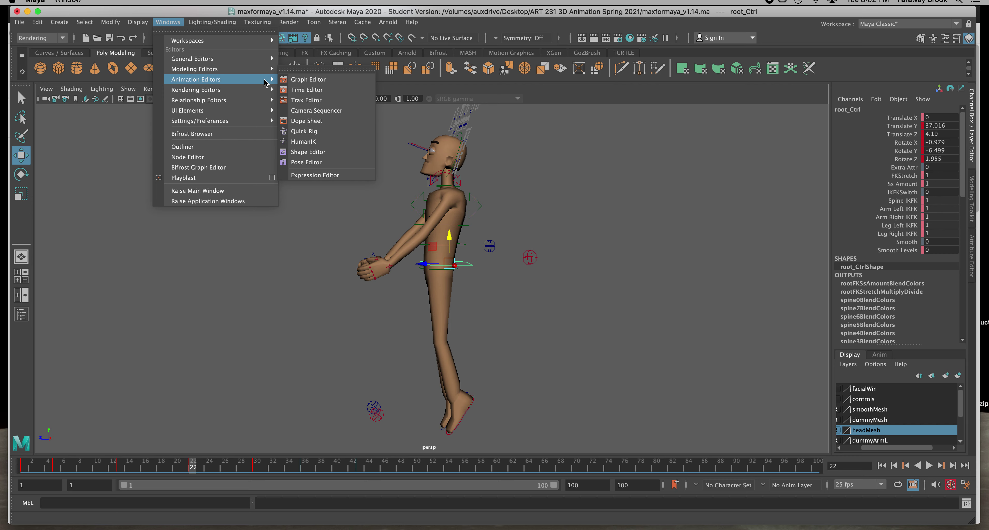
{"action": "left_click", "coordinate": [305, 80]}
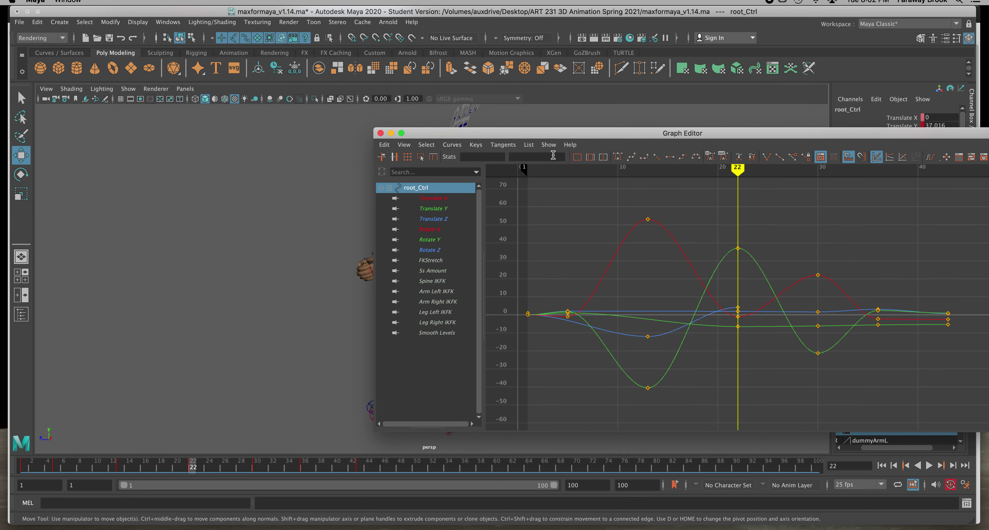
{"action": "left_click_drag", "start_coordinate": [544, 137], "coordinate": [625, 142]}
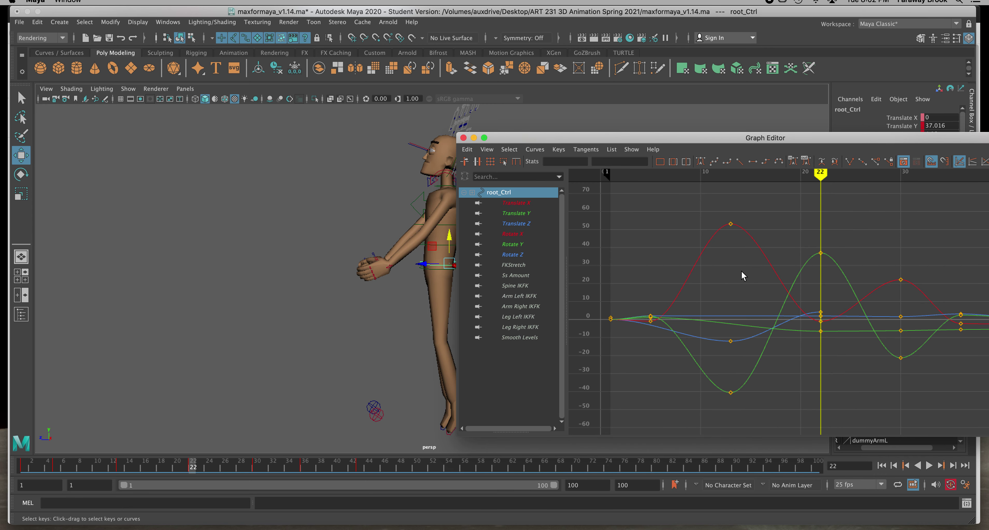
- Look through the root control's rotation and translation curves and isolate the Translate Y curve
{"action": "left_click", "coordinate": [518, 235]}
{"action": "left_click", "coordinate": [511, 244]}
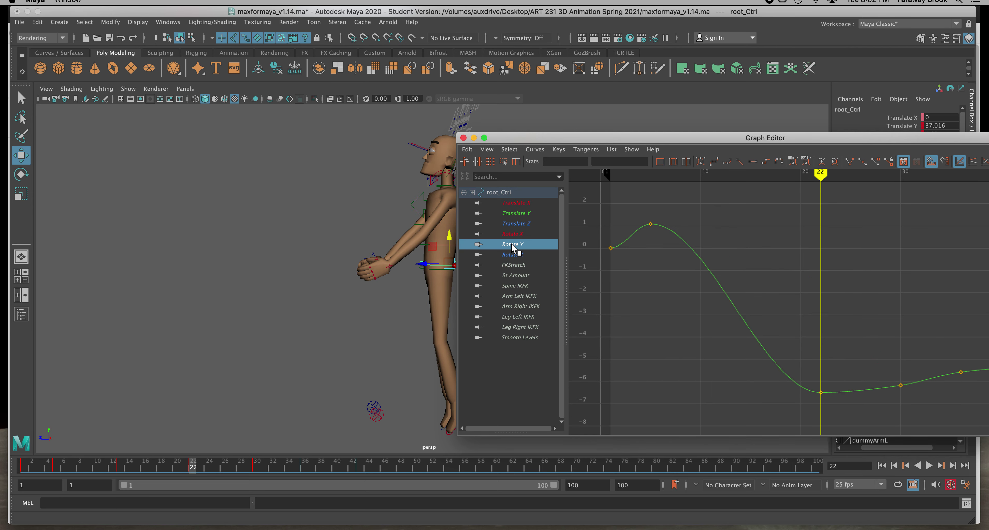
{"action": "left_click", "coordinate": [514, 224]}
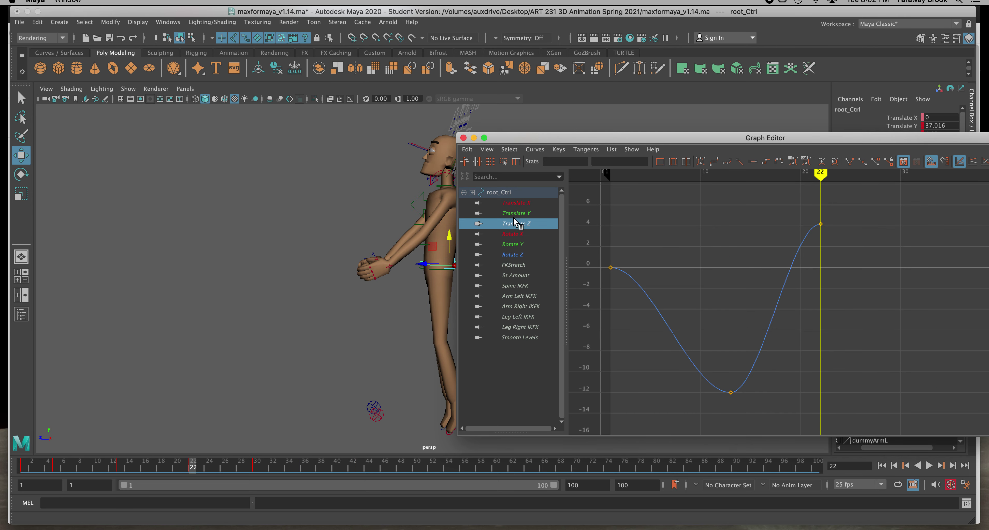
{"action": "left_click", "coordinate": [513, 215]}
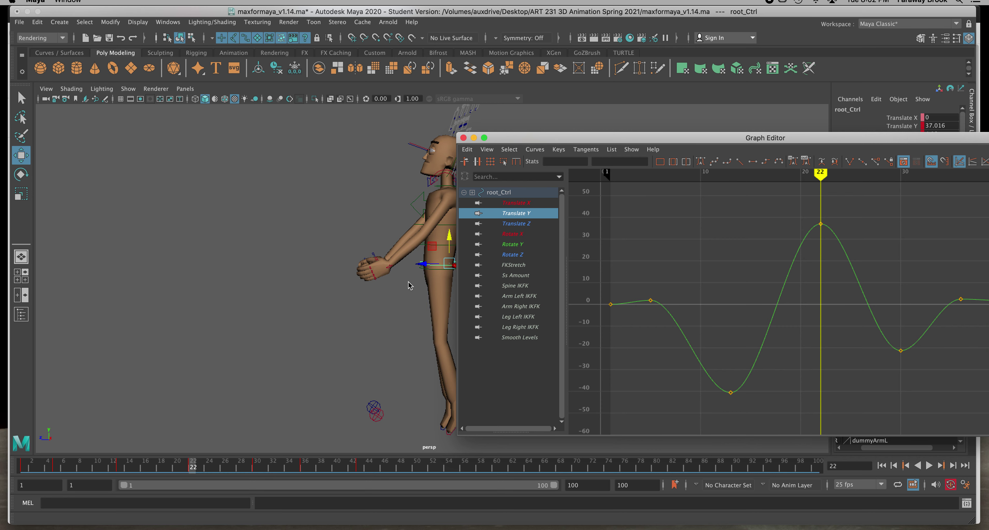
{"action": "left_click_drag", "start_coordinate": [552, 136], "coordinate": [568, 136]}
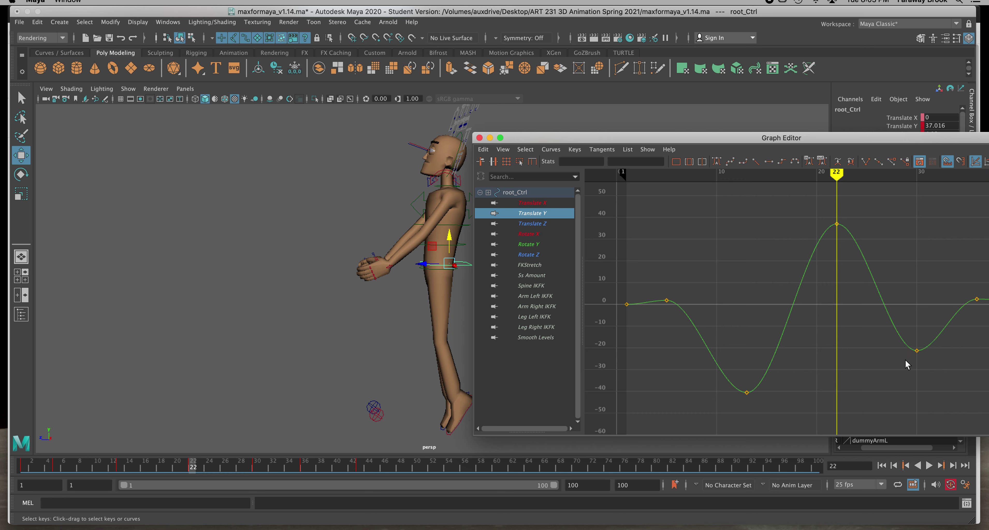
- Select the frame 22 peak key on the root's Translate Y curve and convert the curve to weighted tangents
{"action": "left_click", "coordinate": [836, 224]}
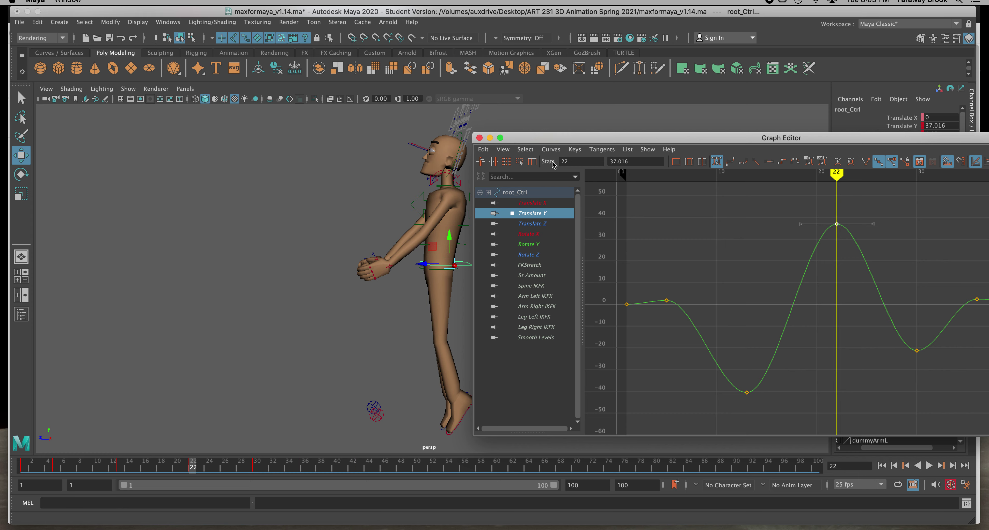
{"action": "left_click", "coordinate": [552, 149]}
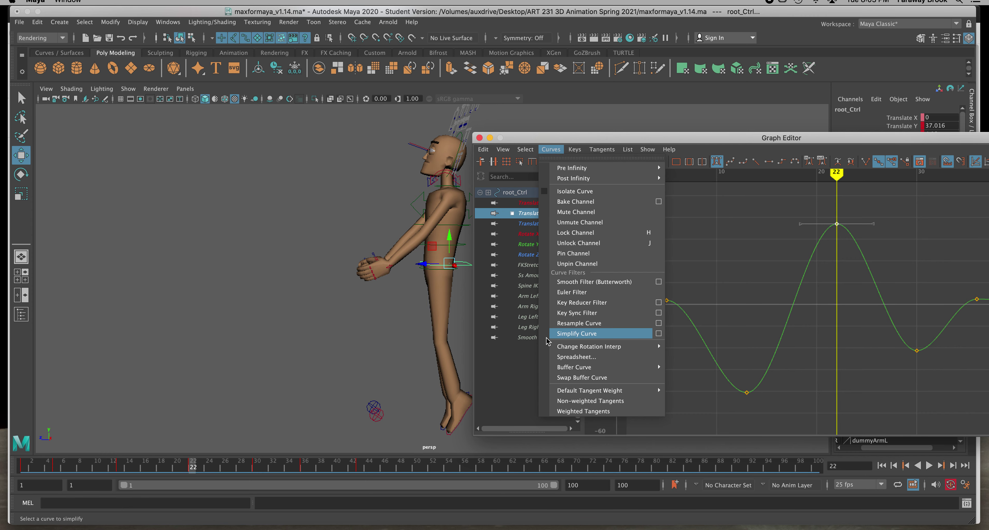
{"action": "left_click", "coordinate": [597, 411]}
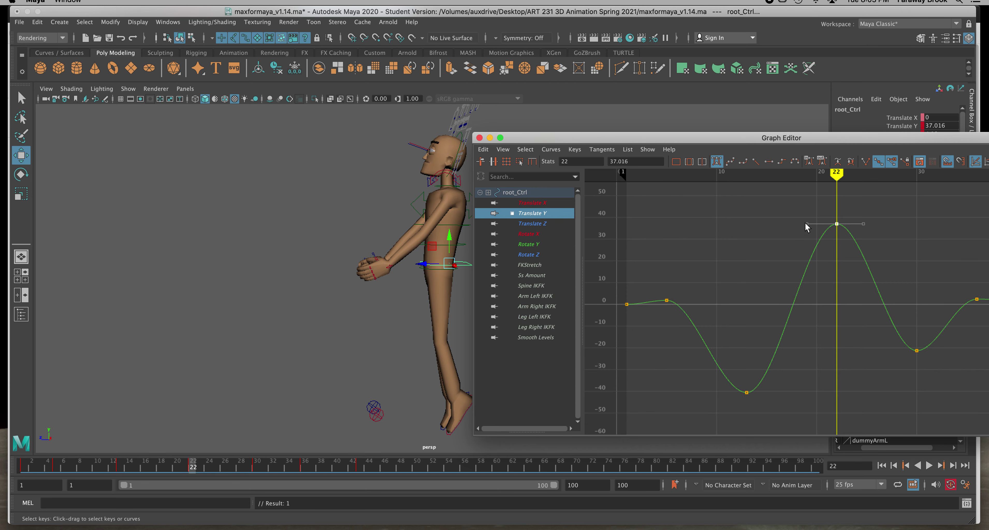
- Lengthen the root's frame 22 Translate Y tangents, then convert the left foot IK control's Translate Y curve to weighted and lengthen its frame 22 tangents
{"action": "left_click_drag", "start_coordinate": [805, 223], "coordinate": [773, 223]}
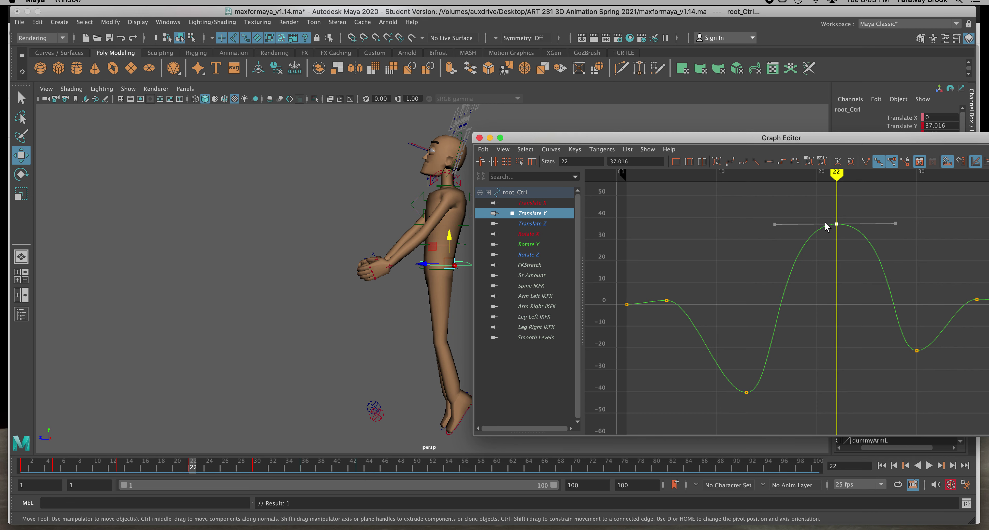
{"action": "left_click", "coordinate": [457, 429]}
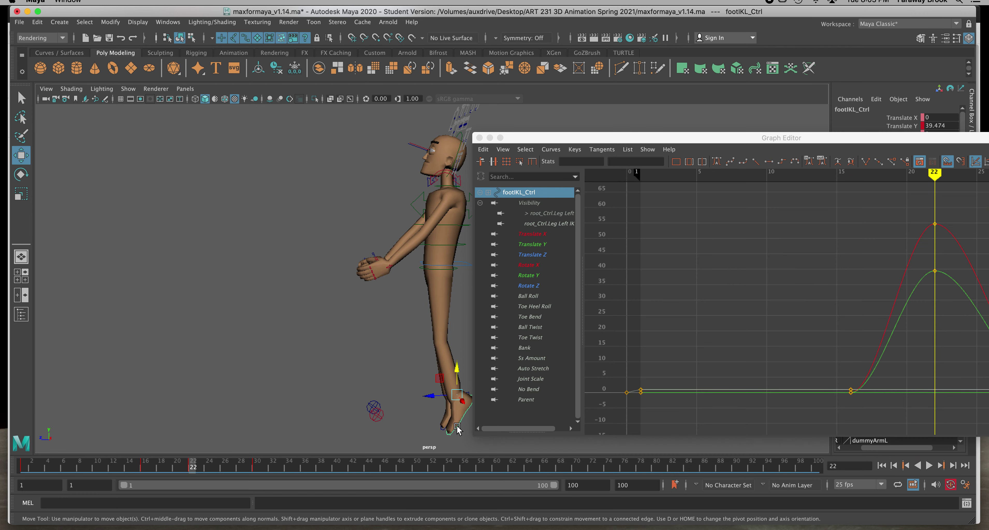
{"action": "left_click", "coordinate": [535, 246]}
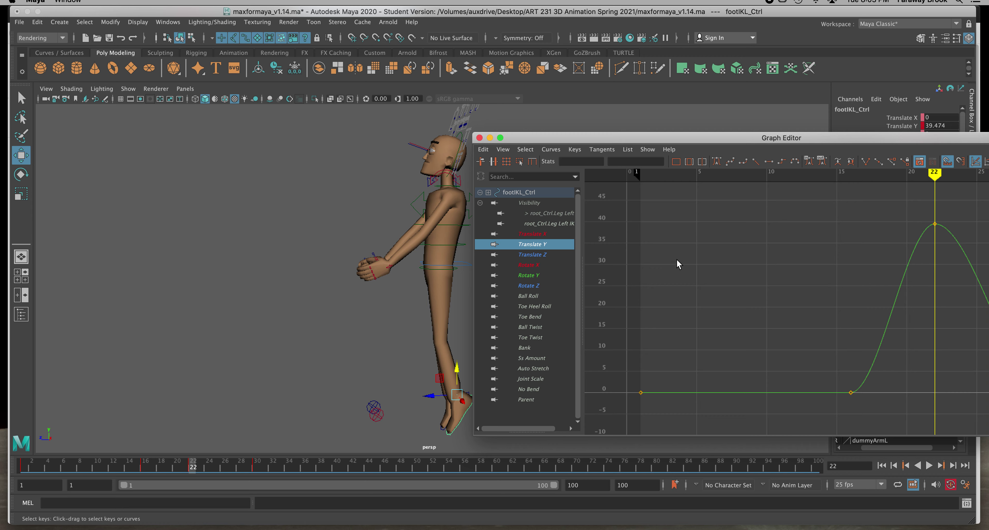
{"action": "left_click", "coordinate": [936, 224]}
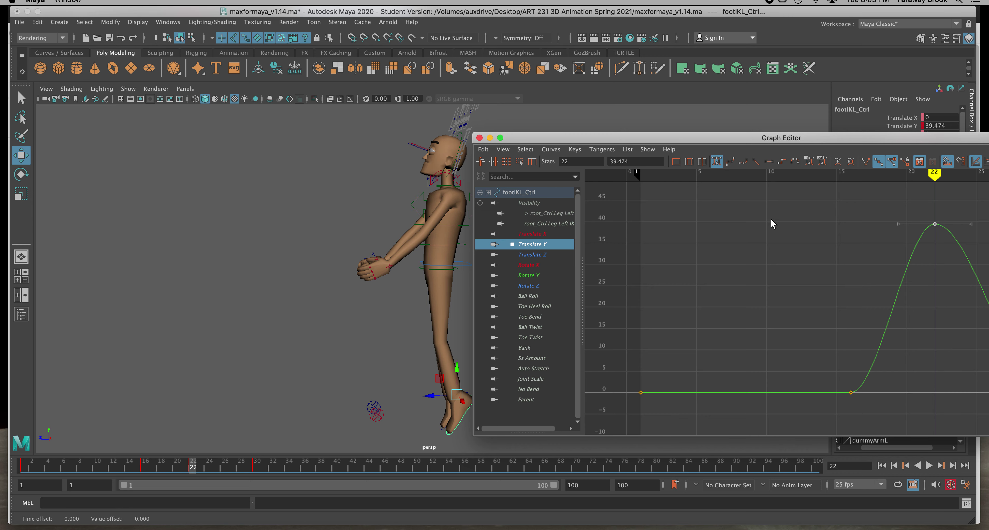
{"action": "left_click", "coordinate": [550, 149]}
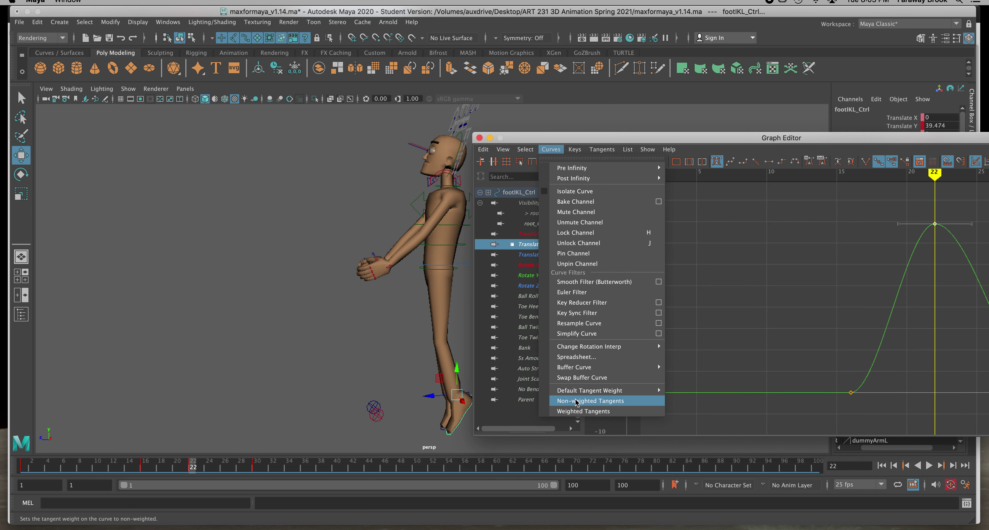
{"action": "left_click", "coordinate": [571, 412]}
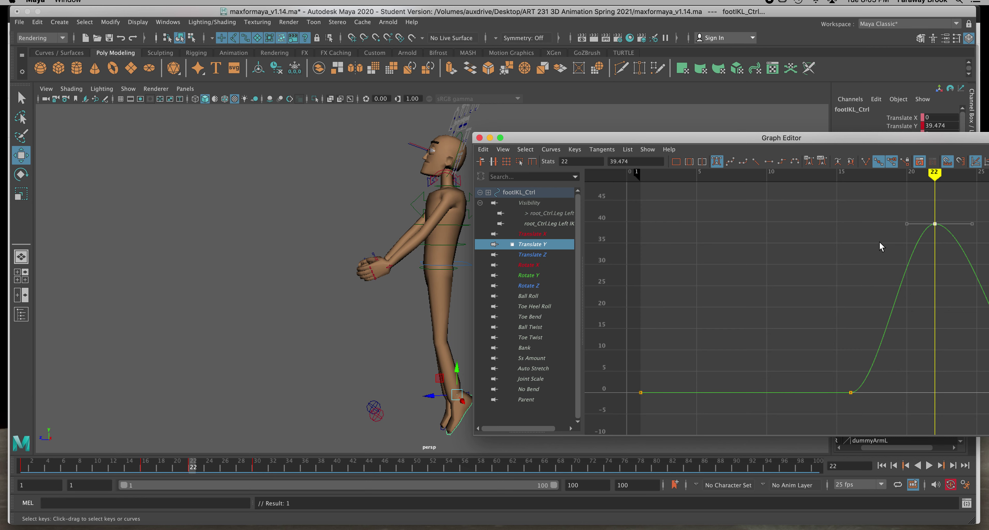
{"action": "left_click_drag", "start_coordinate": [907, 223], "coordinate": [885, 224]}
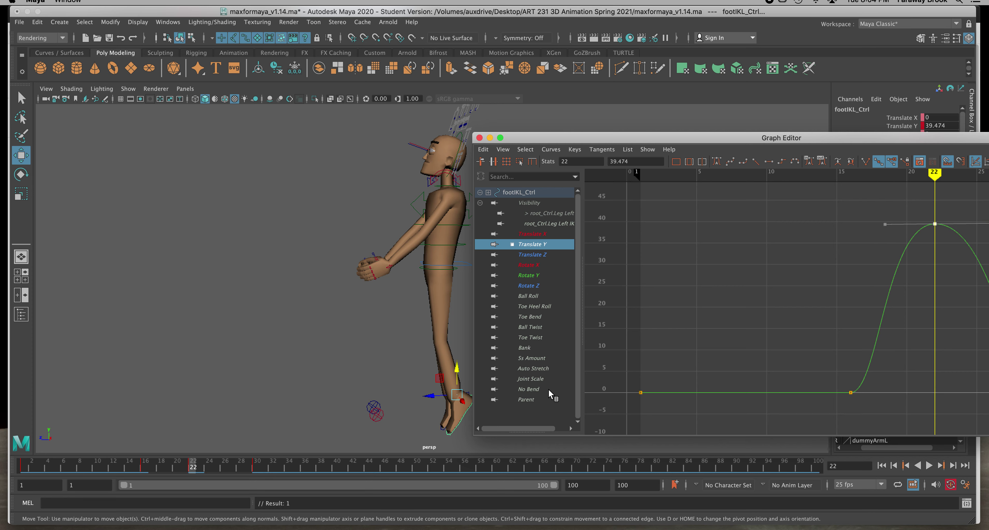
- Convert the right foot IK control's Translate Y curve to weighted tangents and lengthen the frame 22 peak key's handles to broaden the arc
{"action": "left_click", "coordinate": [442, 433]}
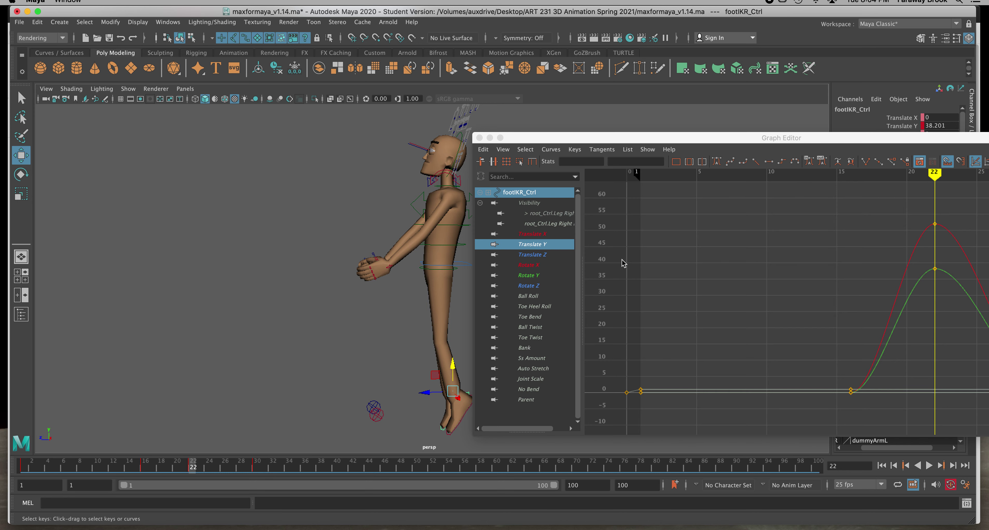
{"action": "left_click", "coordinate": [528, 245]}
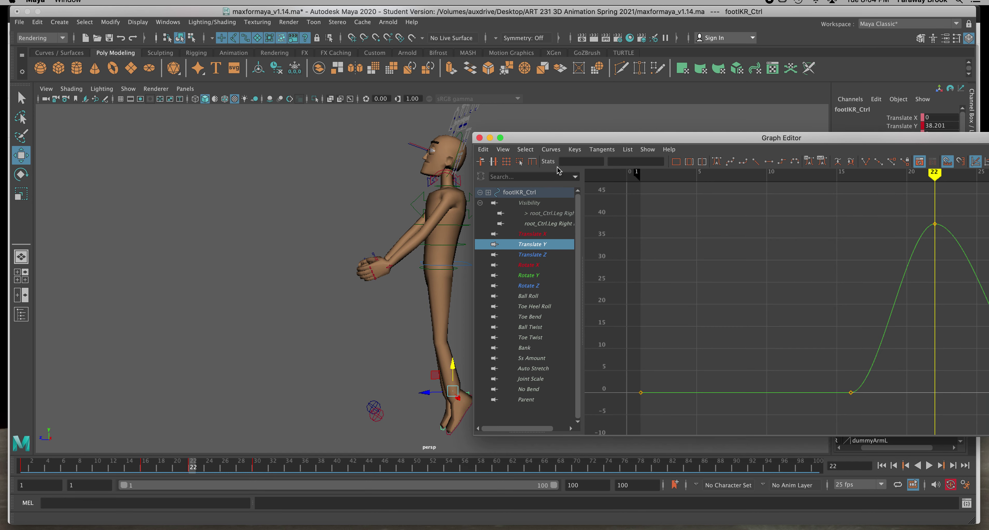
{"action": "left_click", "coordinate": [935, 226]}
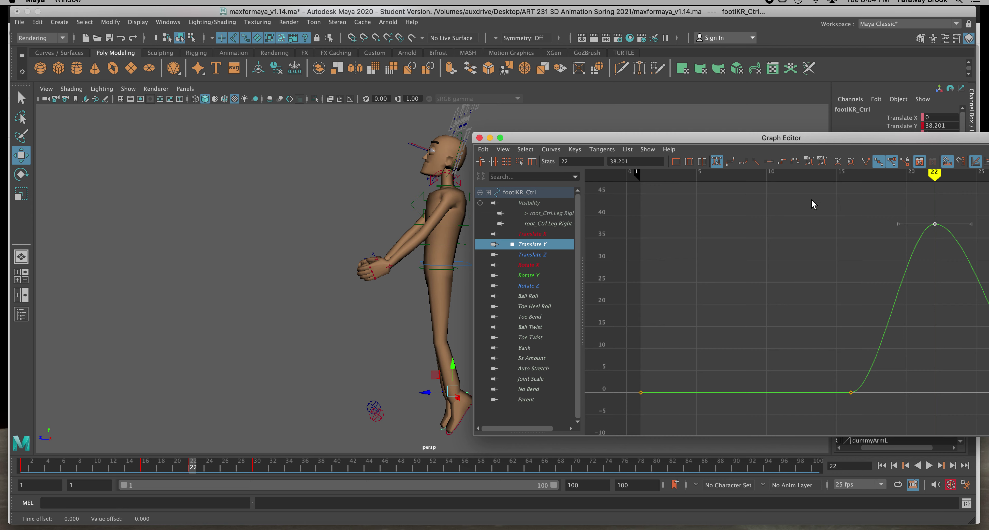
{"action": "left_click", "coordinate": [551, 149]}
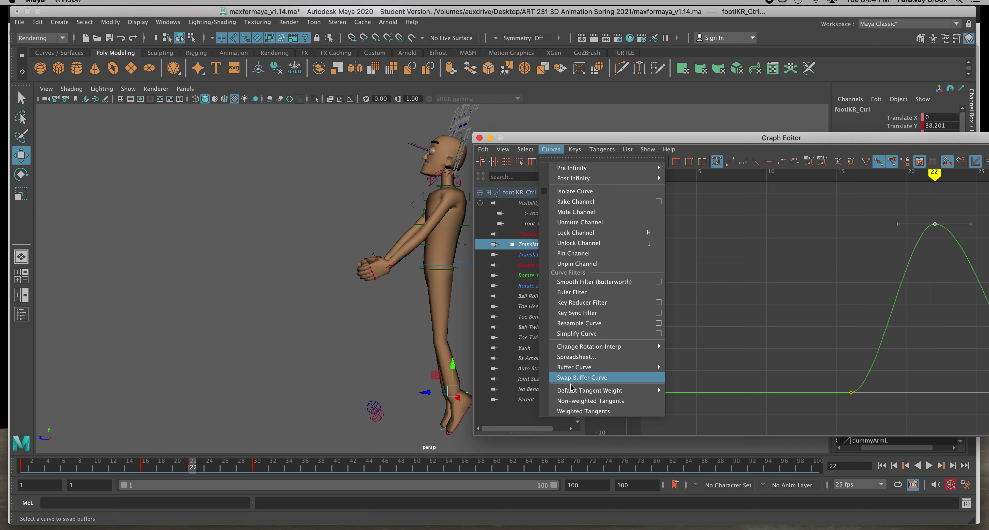
{"action": "left_click", "coordinate": [572, 411]}
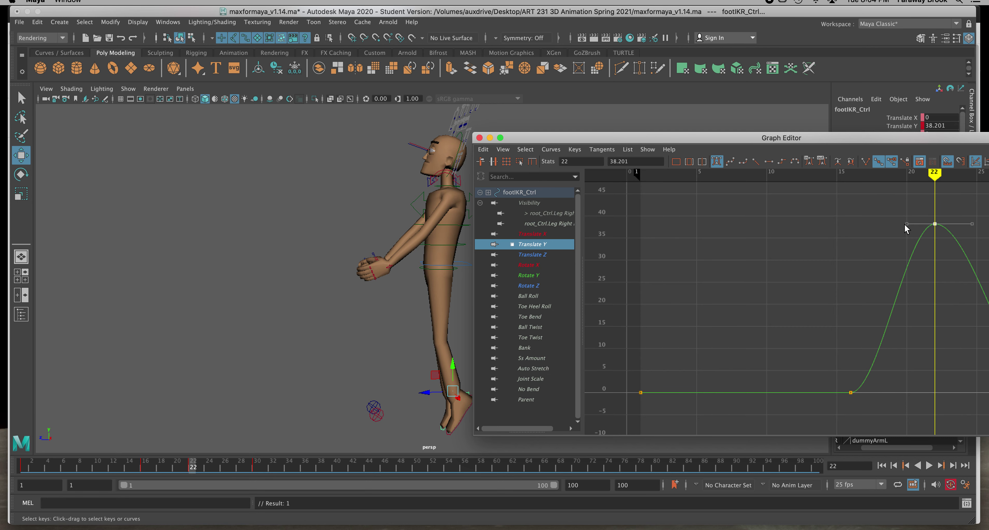
{"action": "left_click_drag", "start_coordinate": [906, 223], "coordinate": [877, 223]}
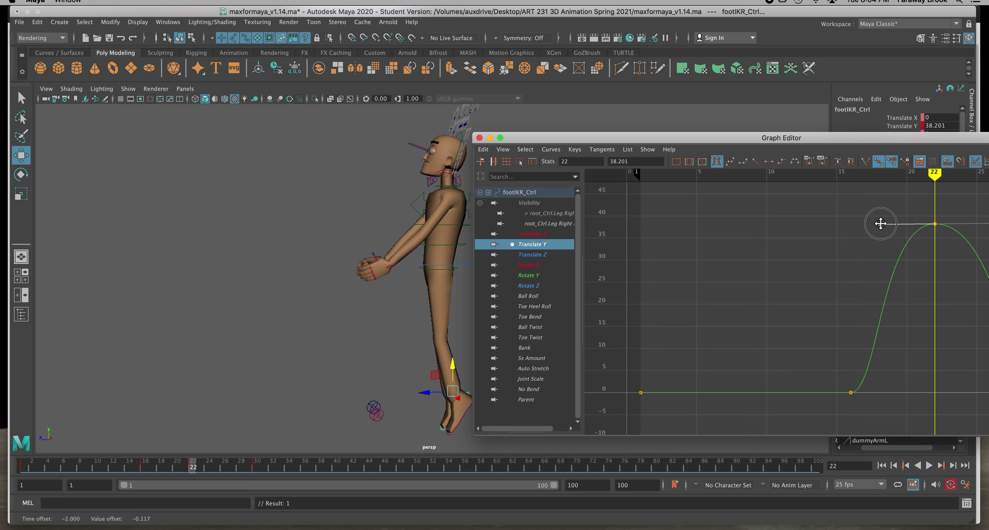
{"action": "left_click_drag", "start_coordinate": [880, 223], "coordinate": [880, 224]}
- Close the Graph Editor and play the animation from frame 1 to check the longer hang time
{"action": "left_click", "coordinate": [480, 138]}
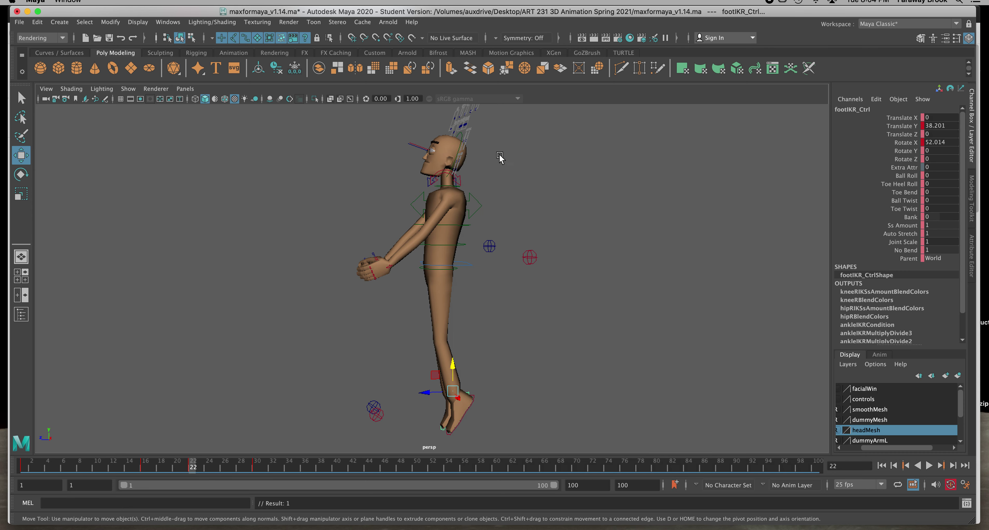
{"action": "left_click", "coordinate": [596, 244]}
{"action": "left_click", "coordinate": [883, 467]}
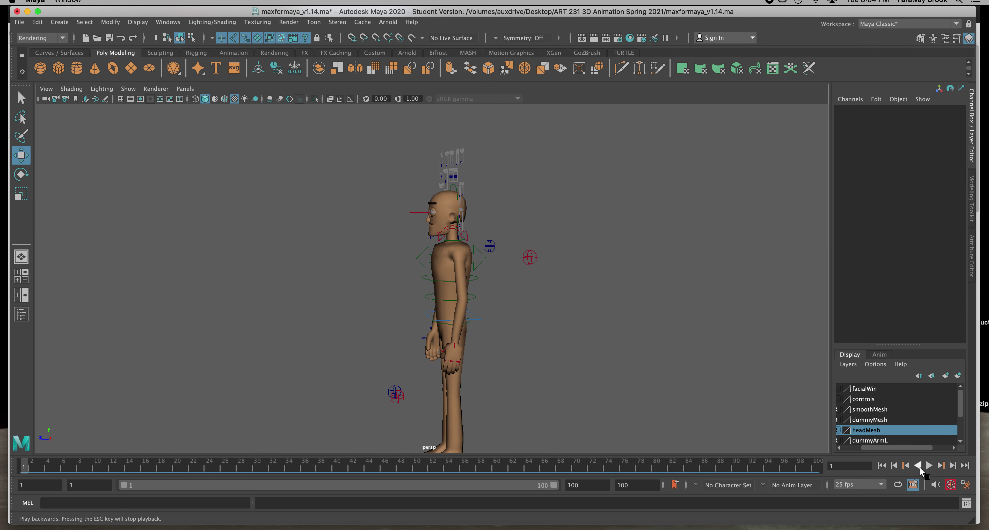
{"action": "left_click", "coordinate": [929, 466]}
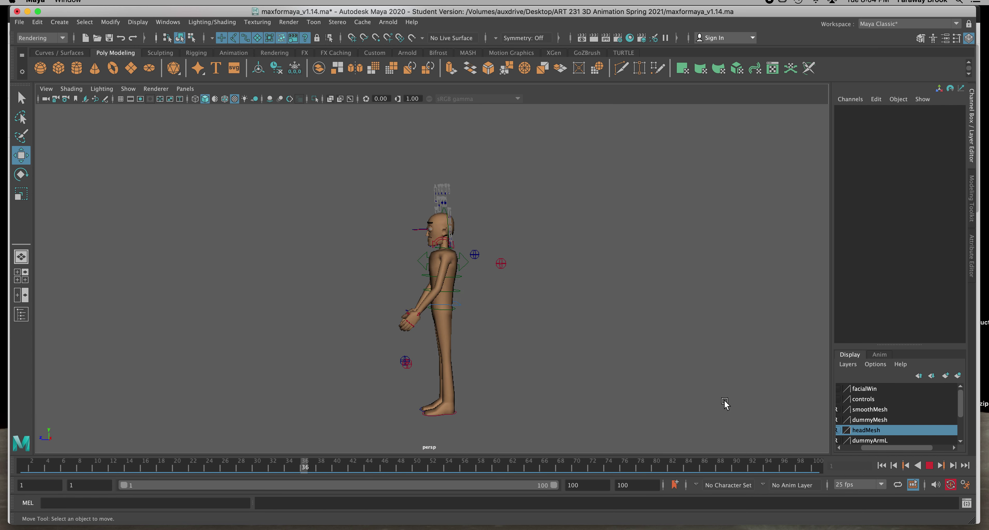
{"action": "left_click", "coordinate": [929, 467]}
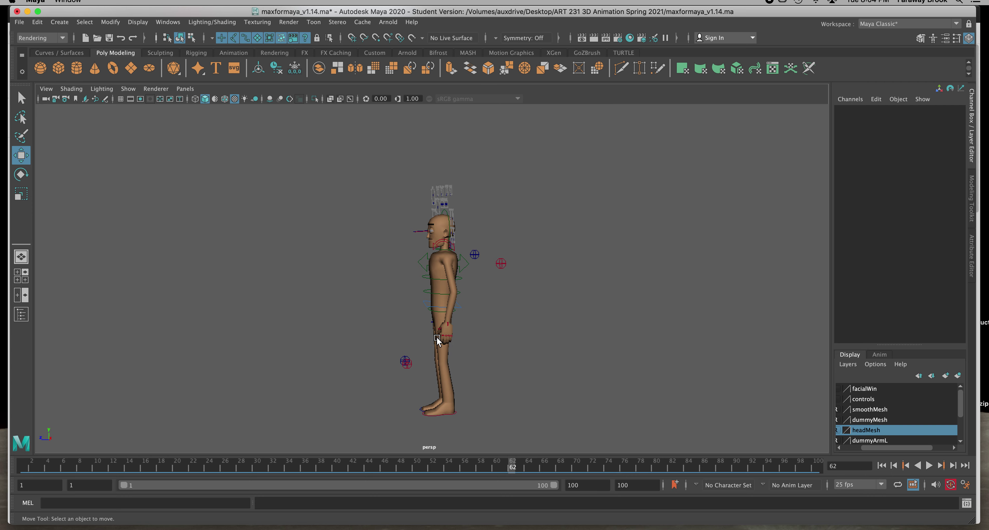
- Reopen the Graph Editor for the root control and lengthen the frame 22 Translate Y tangents slightly more
{"action": "left_click", "coordinate": [437, 310]}
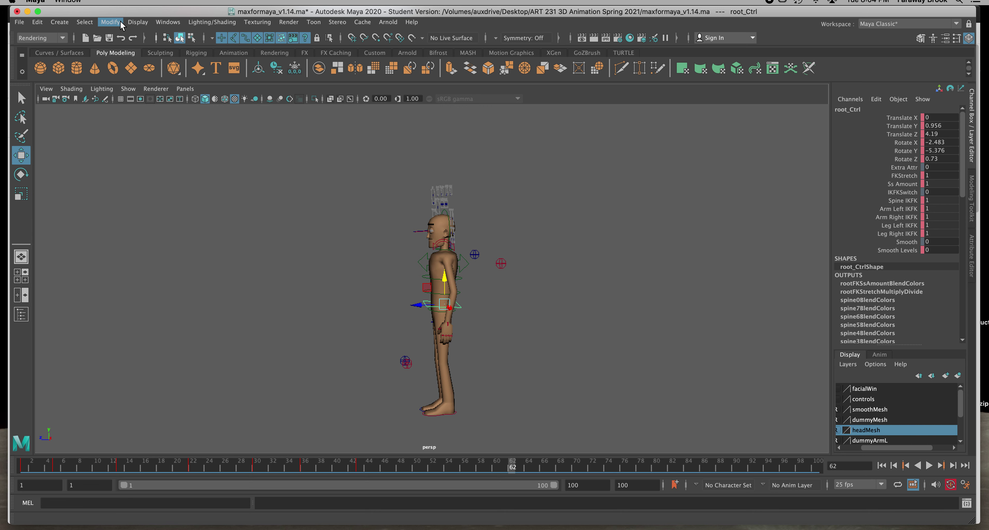
{"action": "left_click", "coordinate": [167, 22]}
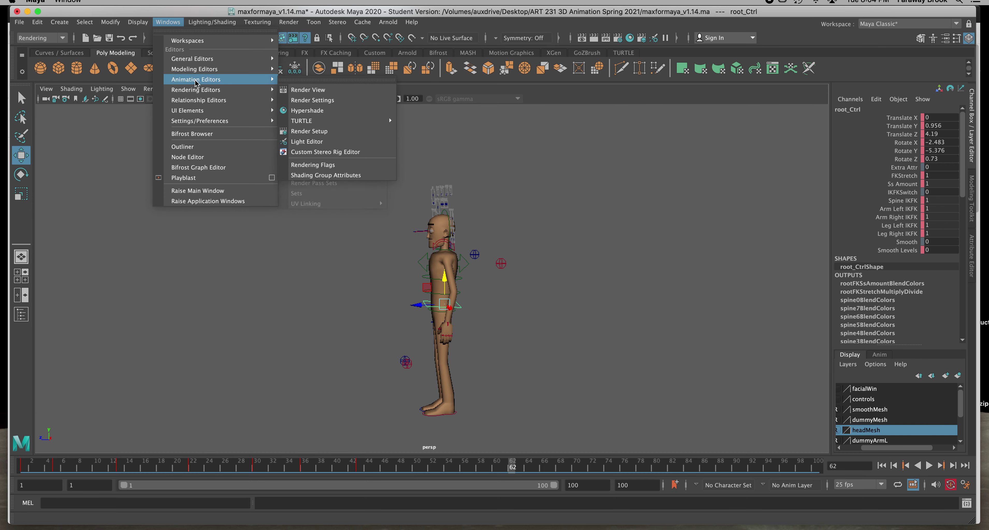
{"action": "mouse_move", "coordinate": [196, 80]}
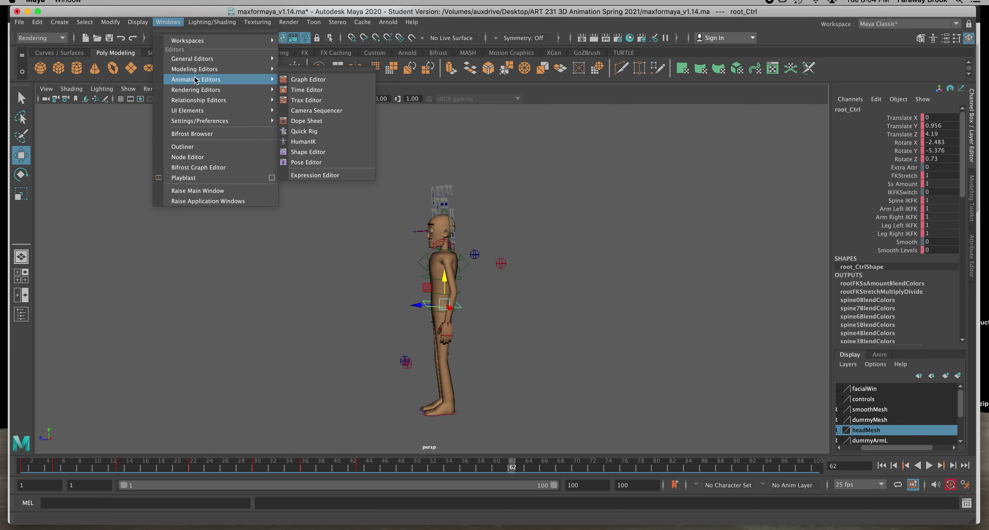
{"action": "left_click", "coordinate": [305, 79]}
{"action": "left_click_drag", "start_coordinate": [530, 141], "coordinate": [649, 152]}
{"action": "left_click", "coordinate": [848, 261]}
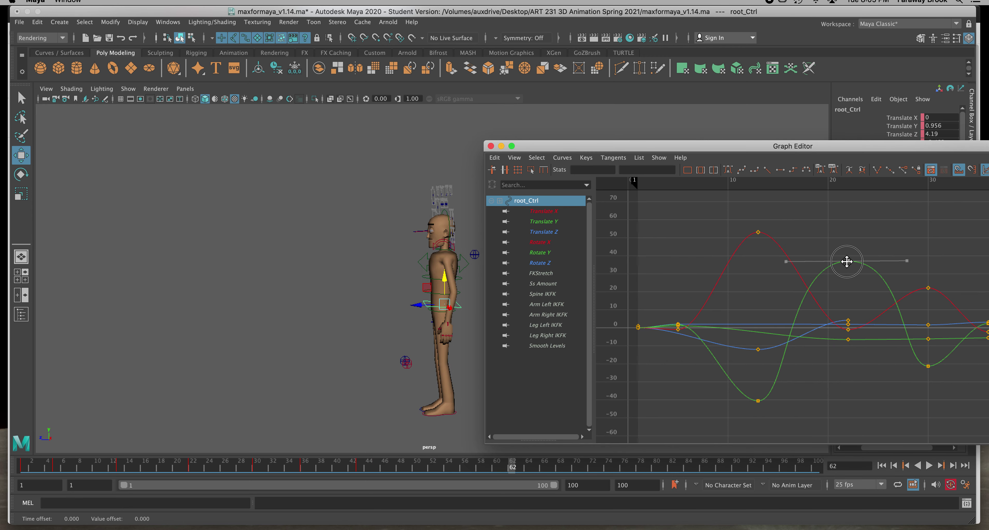
{"action": "left_click_drag", "start_coordinate": [786, 261], "coordinate": [776, 261]}
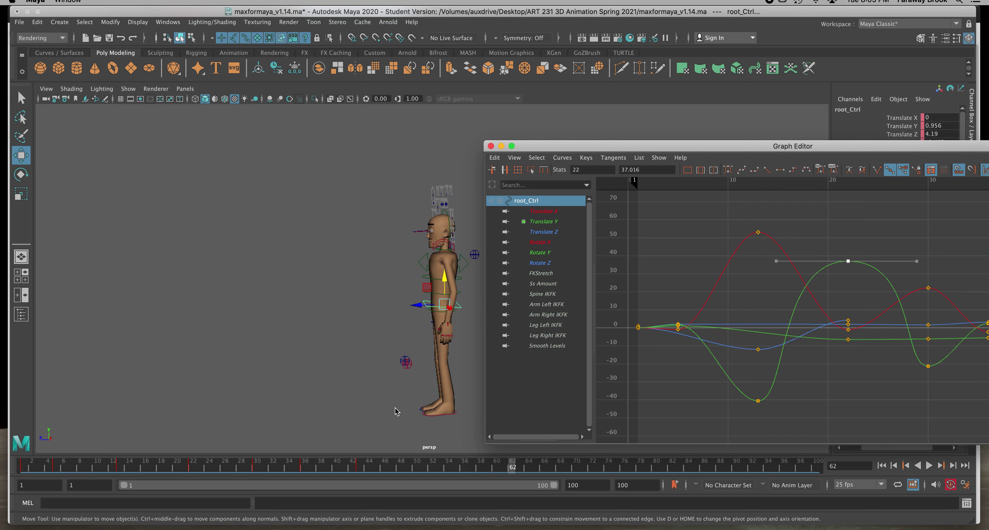
- Lengthen the frame 22 Translate Y tangents slightly more on both the left and right foot IK controls
{"action": "left_click", "coordinate": [442, 414]}
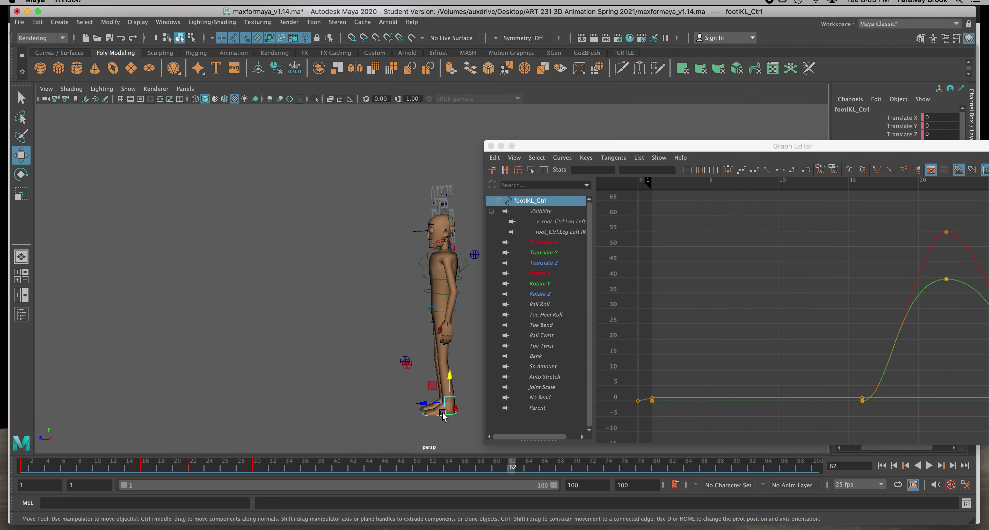
{"action": "left_click", "coordinate": [947, 280]}
{"action": "left_click_drag", "start_coordinate": [897, 279], "coordinate": [890, 280]}
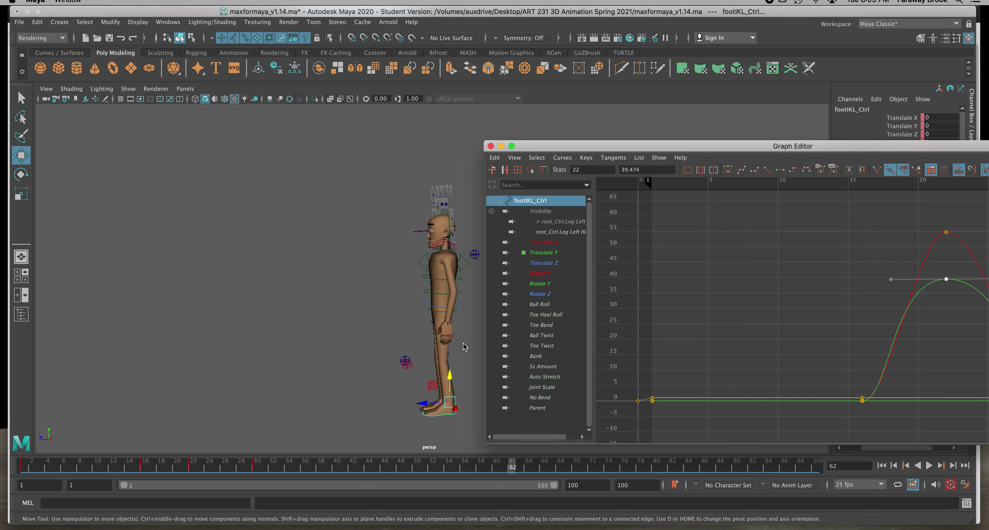
{"action": "left_click", "coordinate": [420, 412]}
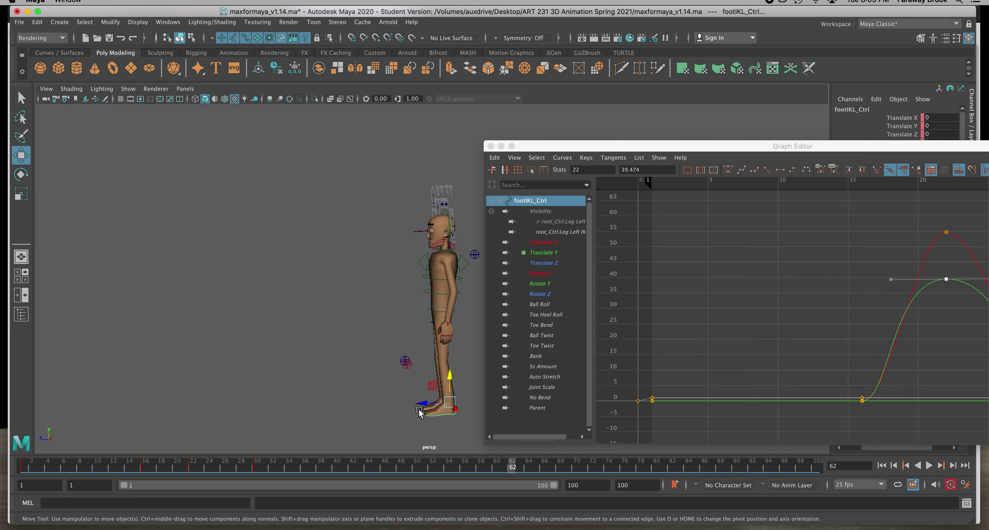
{"action": "left_click", "coordinate": [946, 278]}
{"action": "left_click_drag", "start_coordinate": [891, 277], "coordinate": [883, 277]}
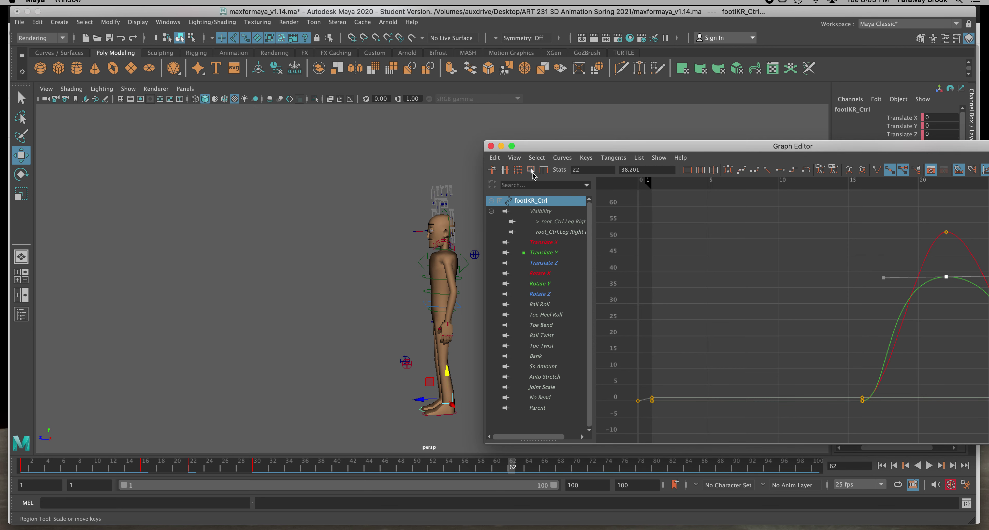
- Close the Graph Editor and replay the jump from the first frame to check the adjusted hang time
{"action": "left_click", "coordinate": [492, 146]}
{"action": "left_click", "coordinate": [881, 465]}
{"action": "left_click", "coordinate": [929, 465]}
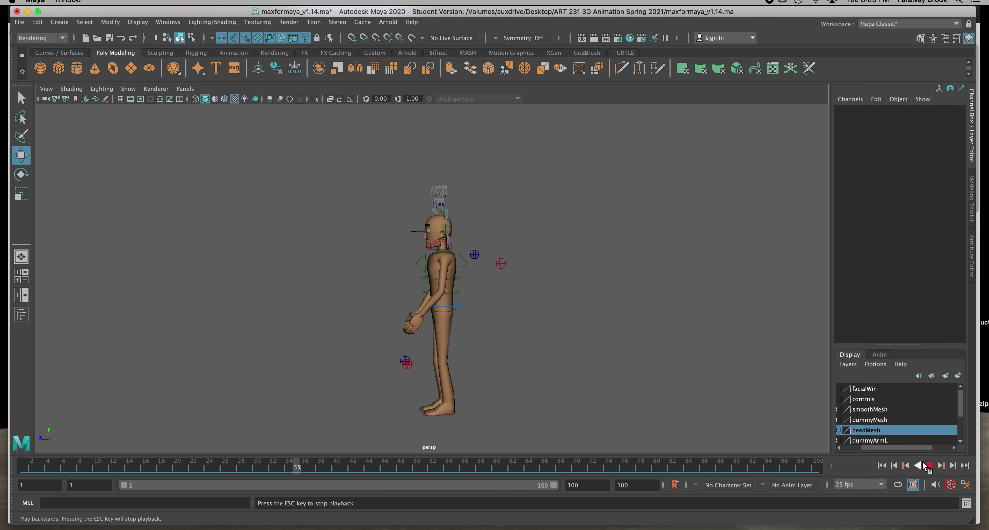
{"action": "left_click", "coordinate": [927, 466]}
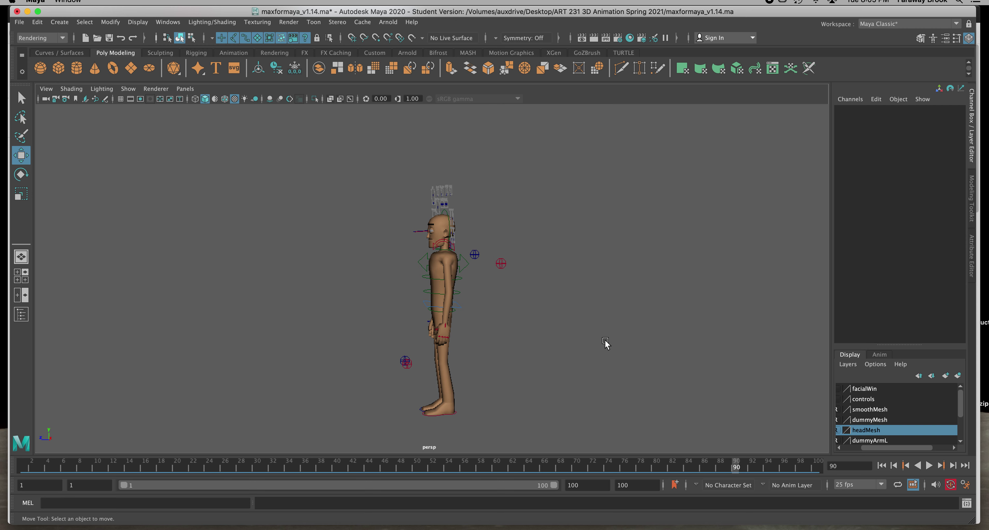
- Scrub through the timeline from frame 1 to frame 74 to review the jump, landing and settling poses
{"action": "left_click_drag", "start_coordinate": [41, 467], "coordinate": [2, 468]}
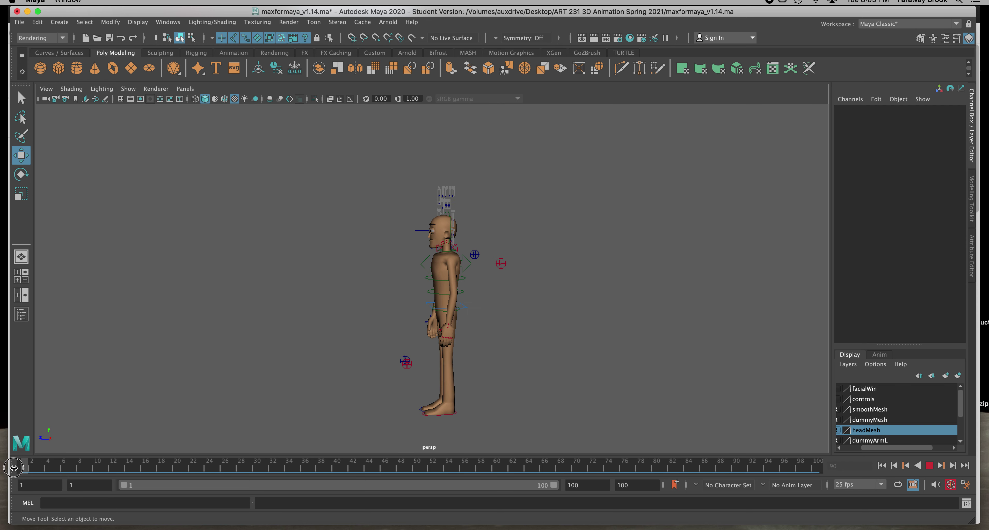
{"action": "left_click_drag", "start_coordinate": [28, 468], "coordinate": [554, 473]}
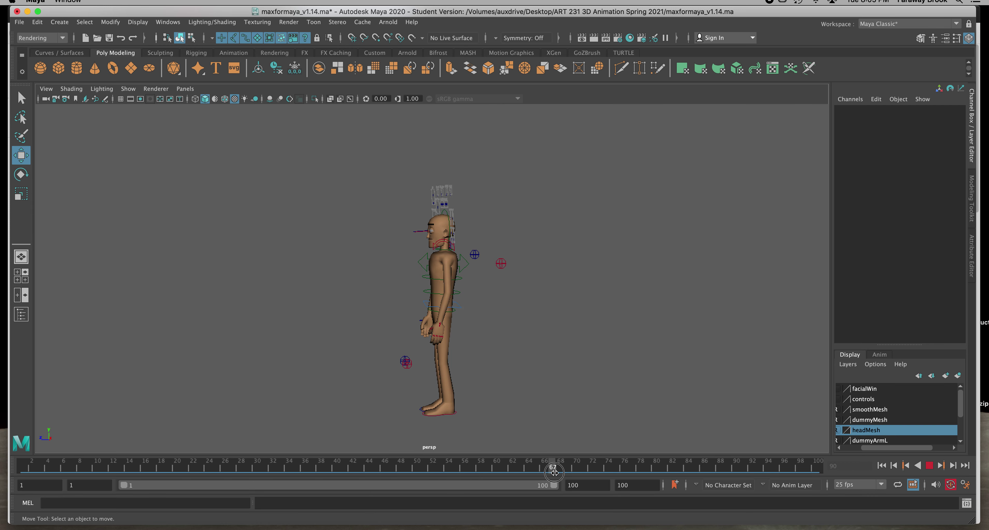
{"action": "left_click_drag", "start_coordinate": [544, 471], "coordinate": [608, 476]}
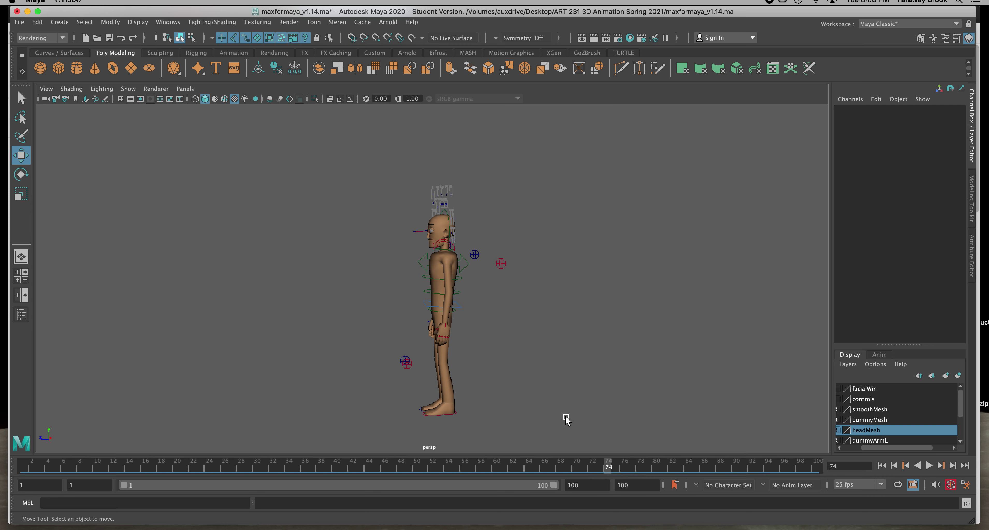